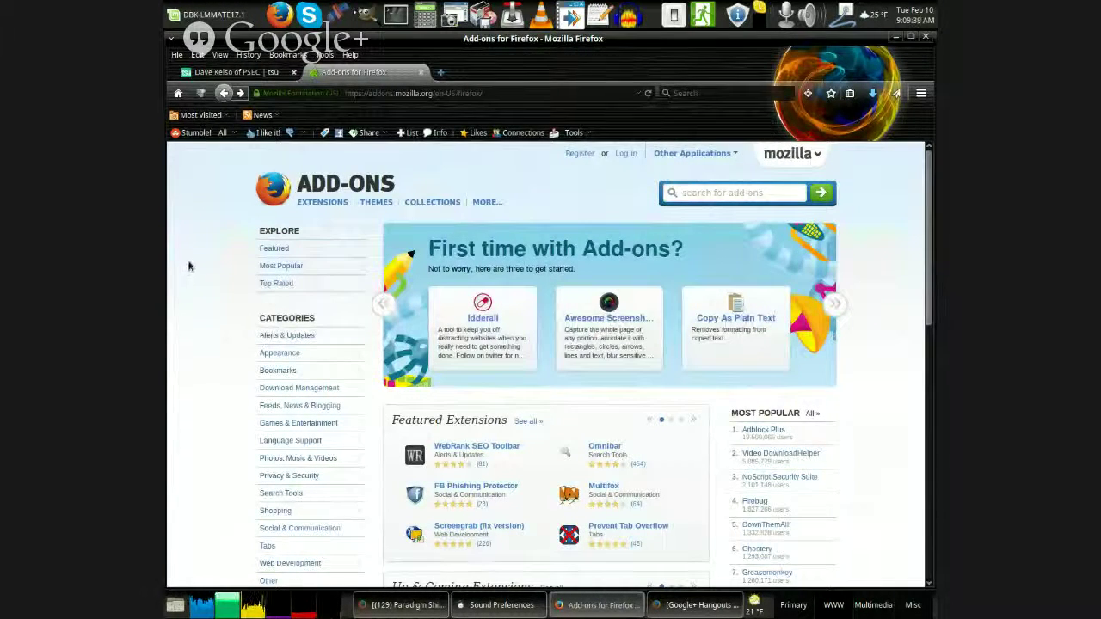
Switch to the tsū profile tab and open its Photos section
left_click(244, 73)
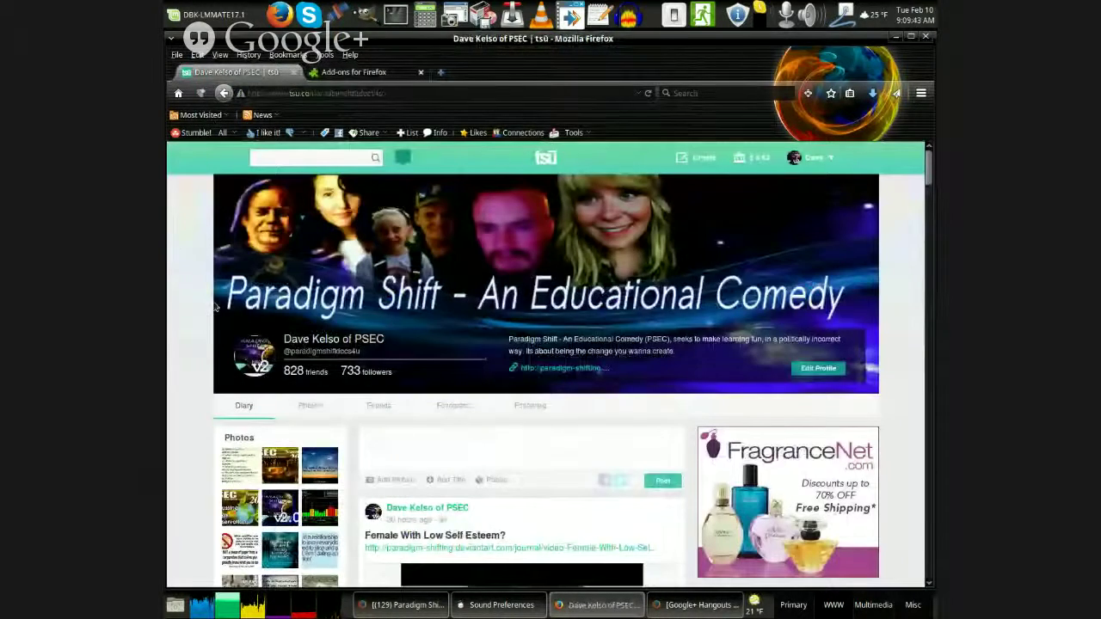
scroll(225, 284, "down", 2)
scroll(226, 275, "up", 2)
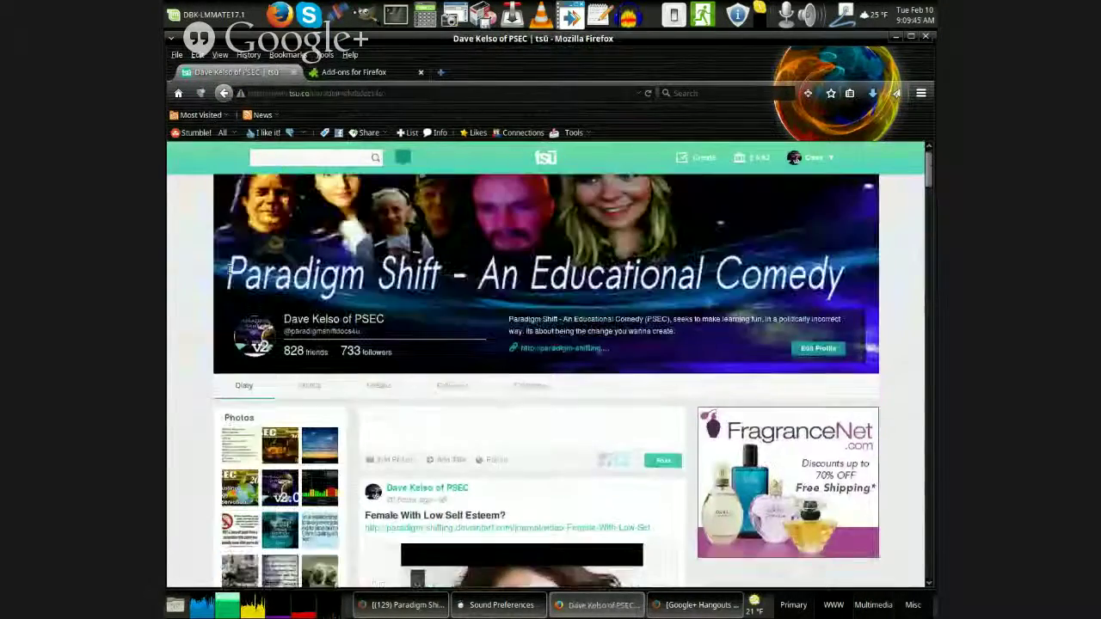
scroll(225, 262, "down", 2)
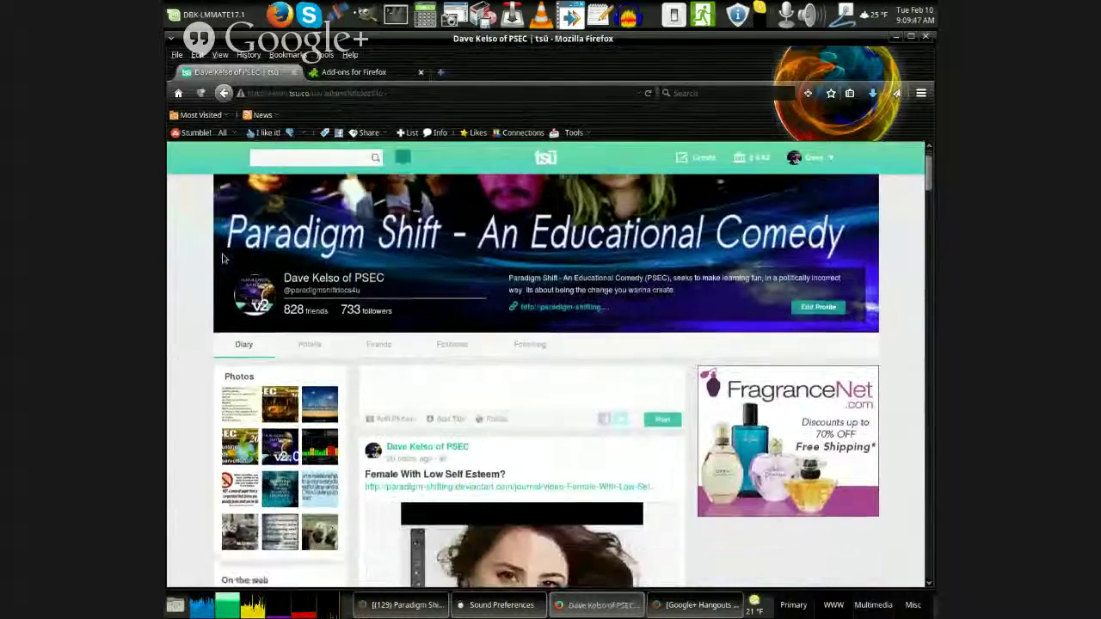
left_click(307, 304)
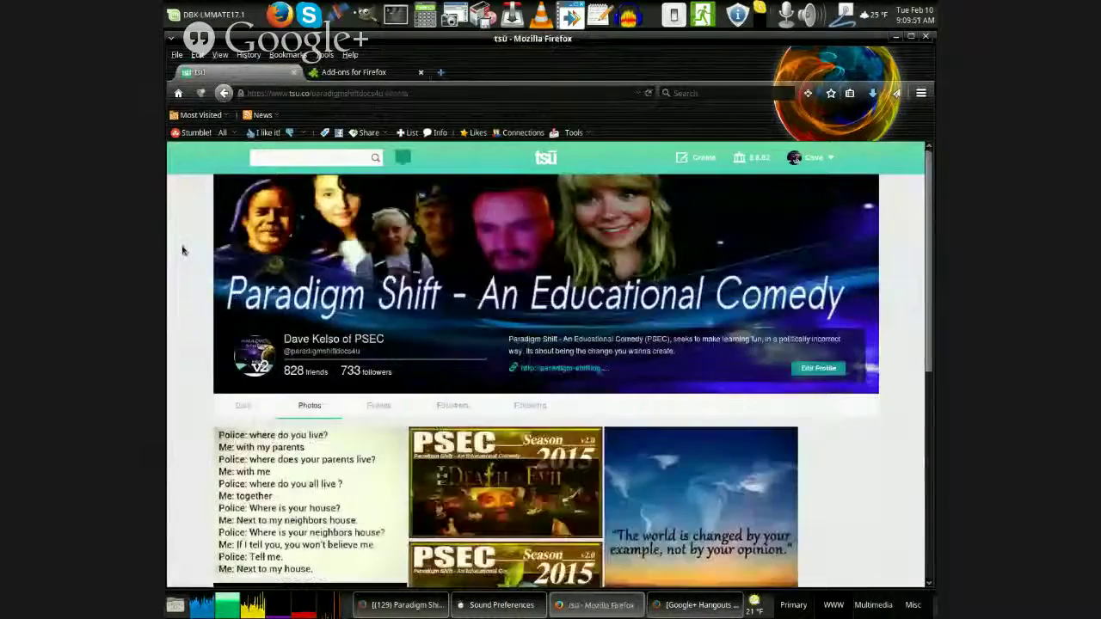
Enlarge the 'PSEC Season 2015 Discussing Energy Conservation' photo
scroll(185, 245, "down", 2)
scroll(186, 234, "down", 2)
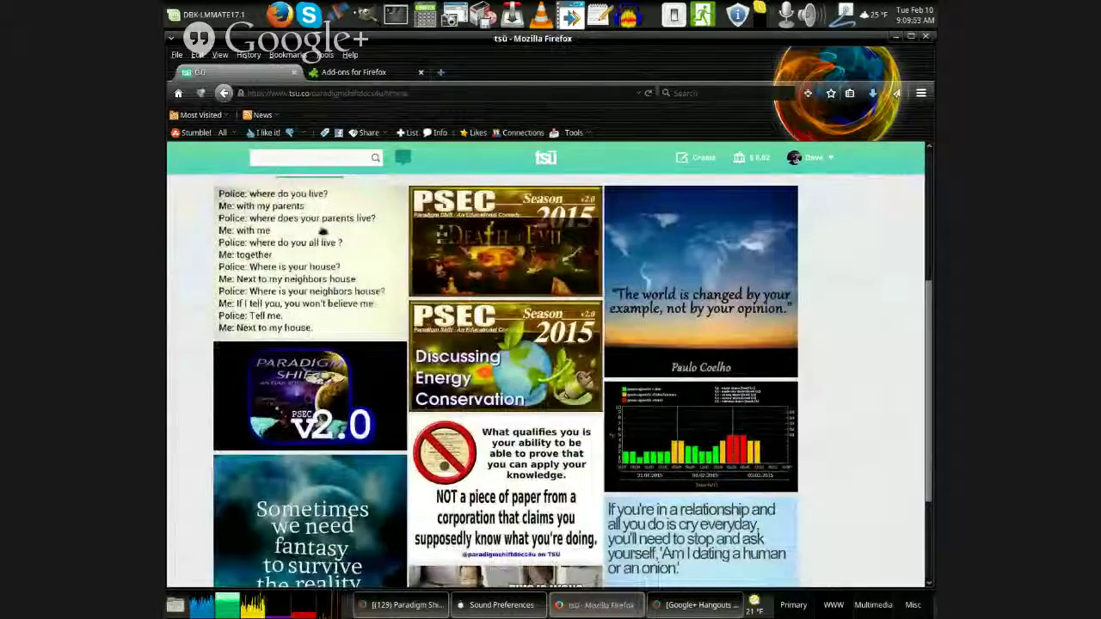
left_click(496, 333)
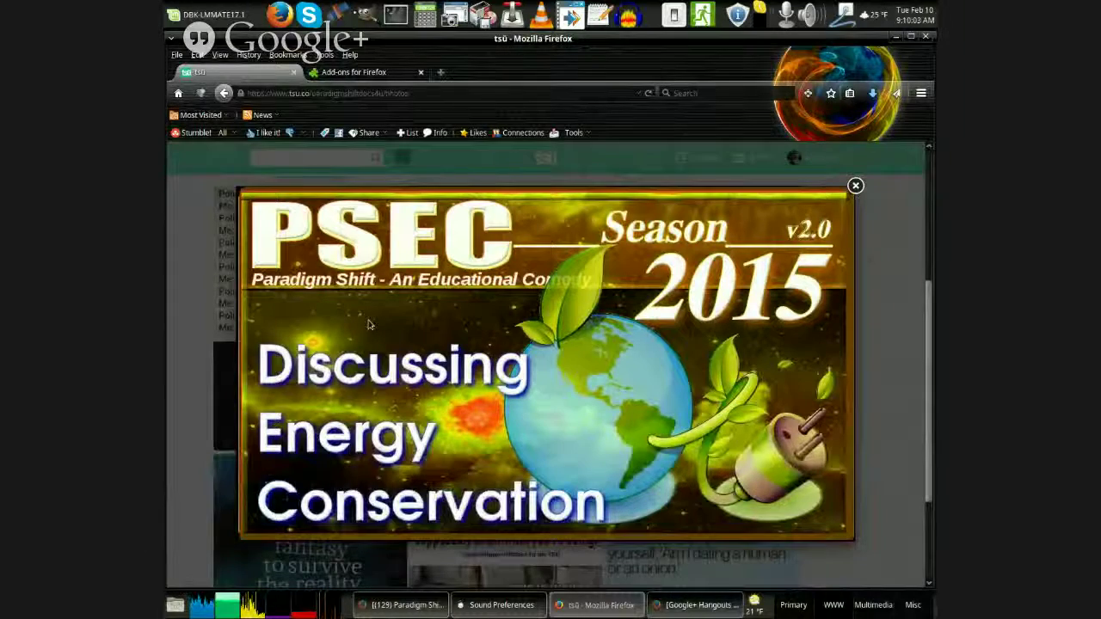
Close the Energy Conservation photo and enlarge 'PSEC Season 2015 The Death of Evil' instead
left_click(855, 186)
scroll(200, 252, "up", 3)
scroll(200, 251, "up", 2)
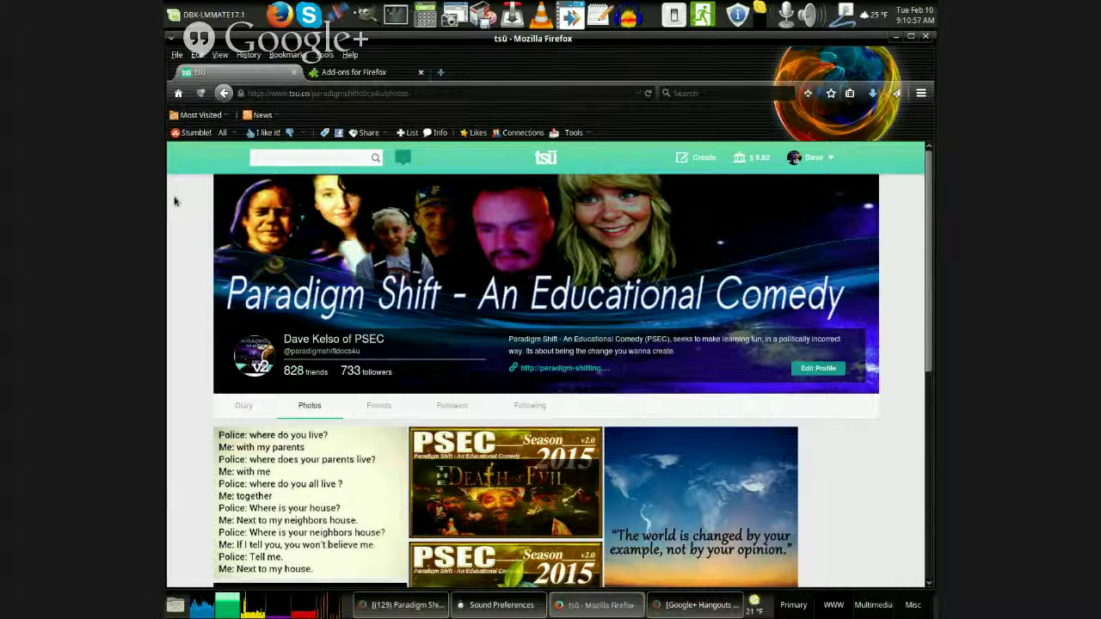
left_click(504, 466)
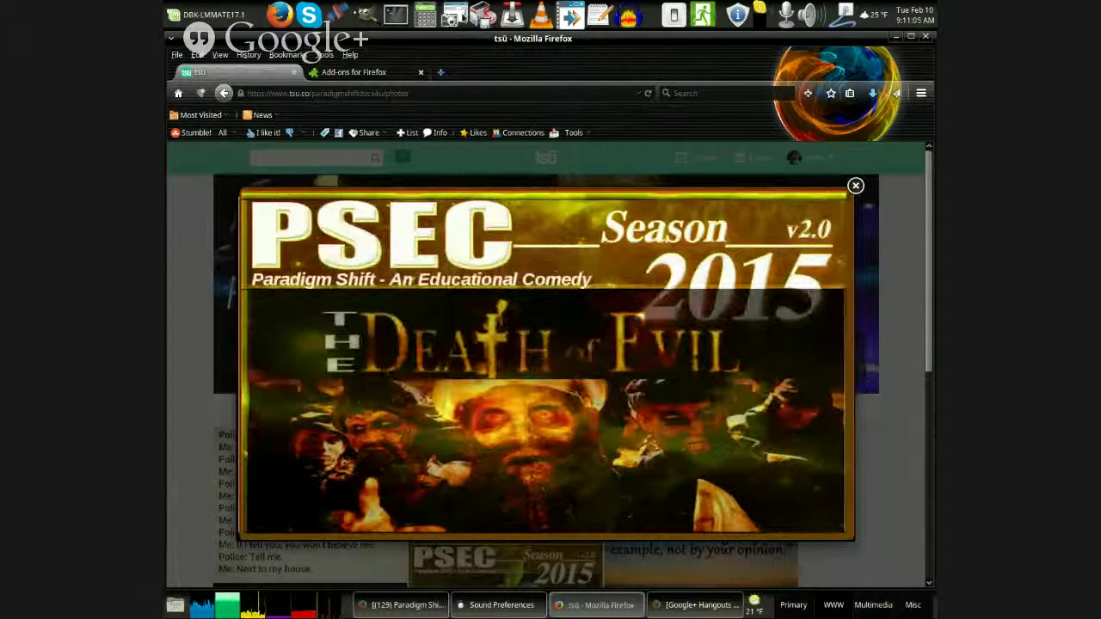
Capture a selected area around the enlarged Death of Evil image with Take Screenshot
left_click(570, 14)
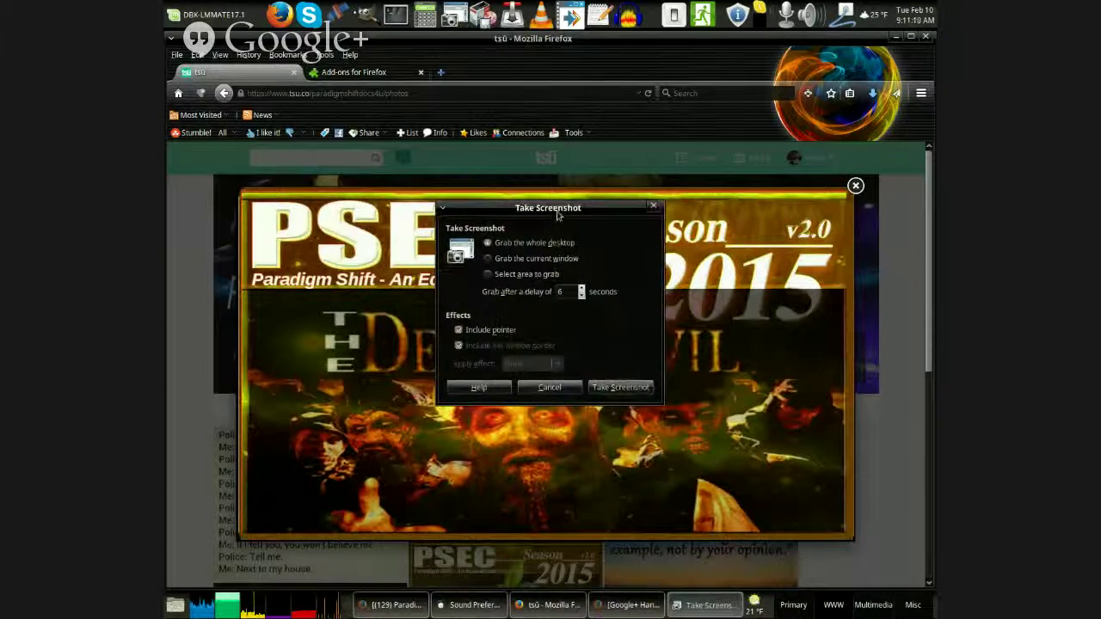
left_click_drag(555, 216, 565, 226)
left_click(541, 284)
left_click(612, 395)
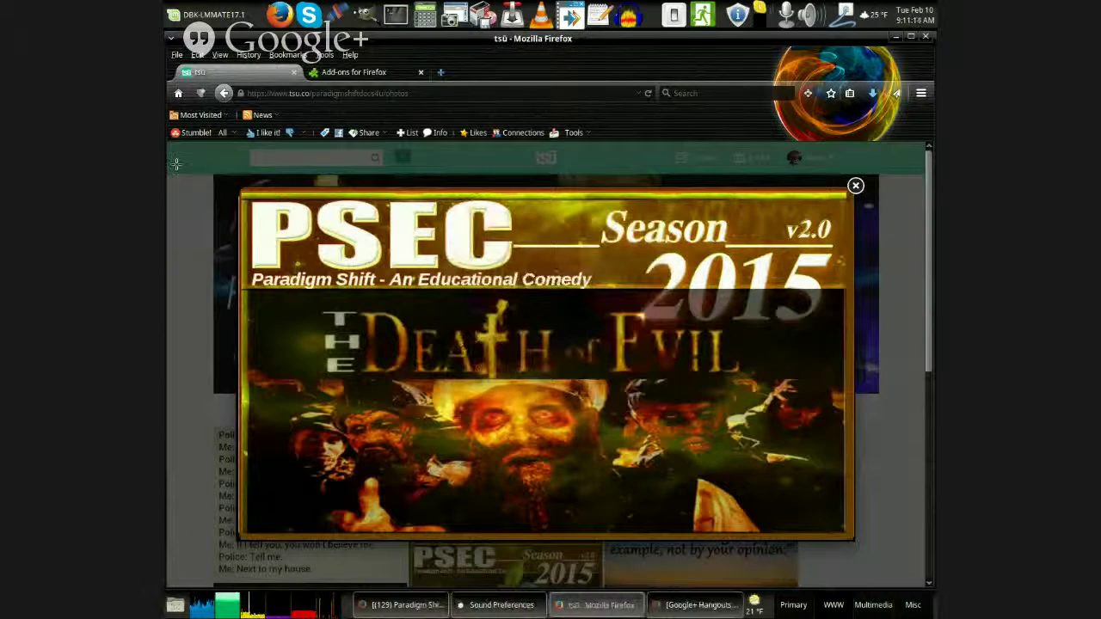
left_click_drag(244, 189, 855, 541)
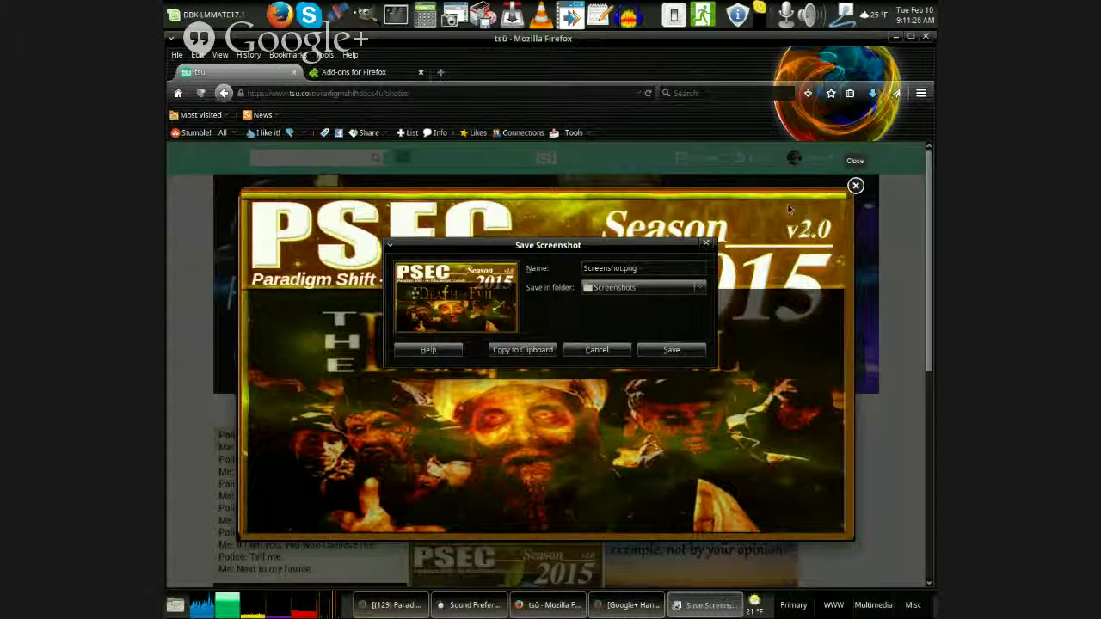
Discard the screenshot without saving and close the enlarged photo
left_click_drag(529, 249, 552, 275)
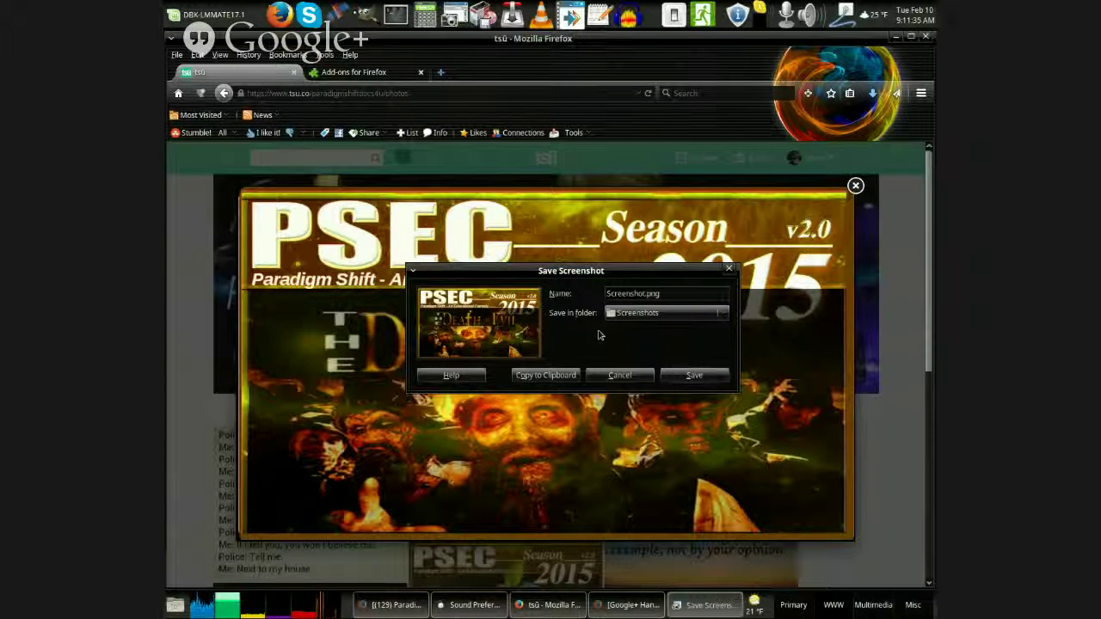
left_click(621, 377)
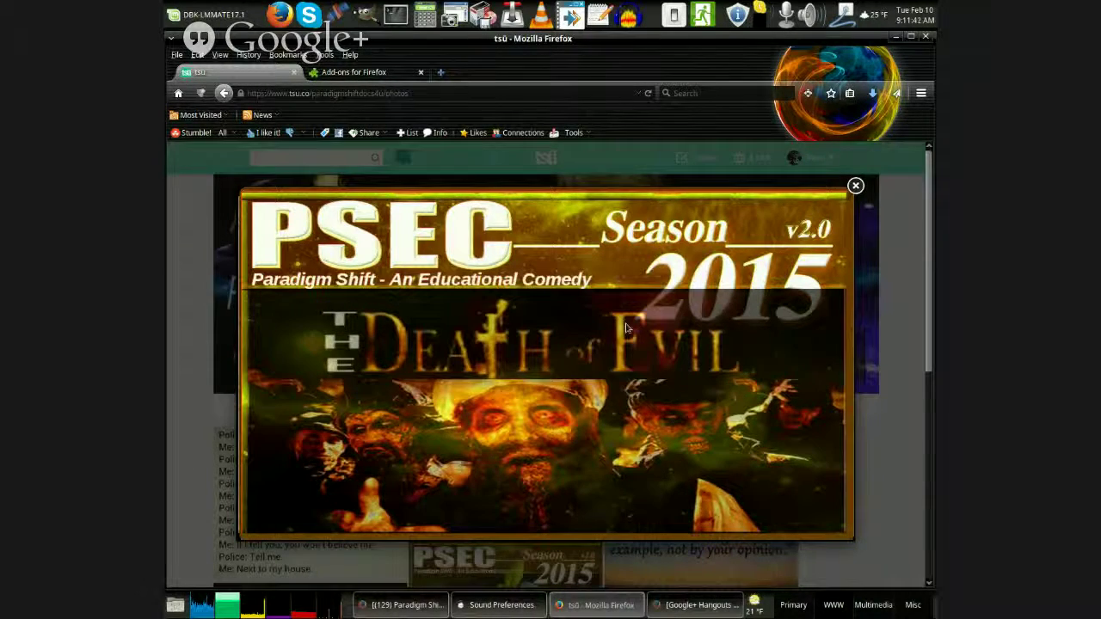
left_click(856, 185)
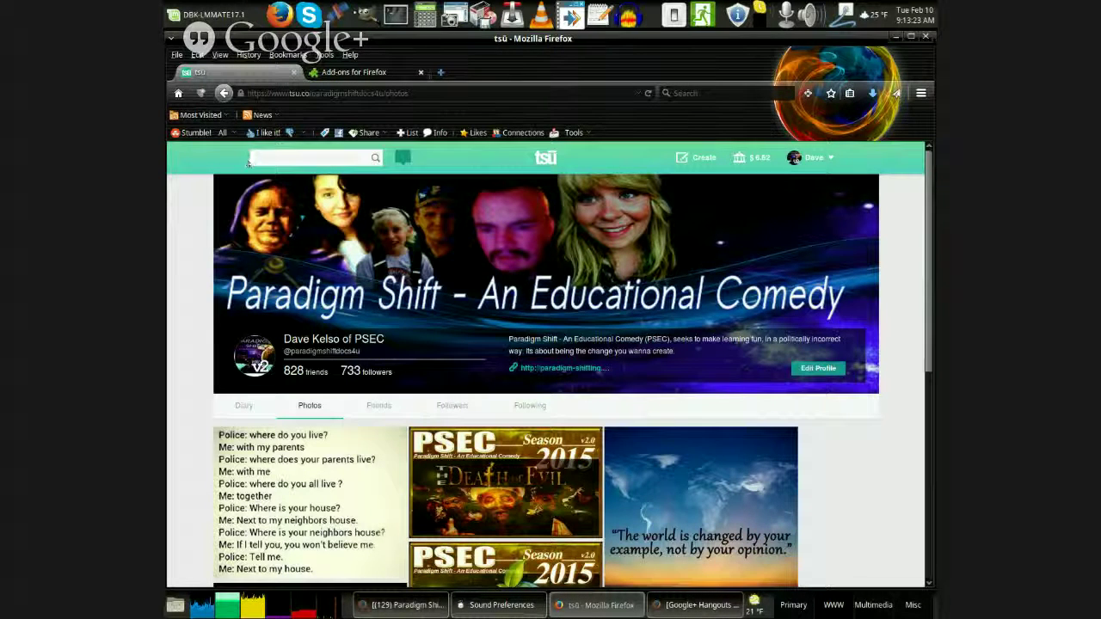
scroll(178, 189, "down", 1)
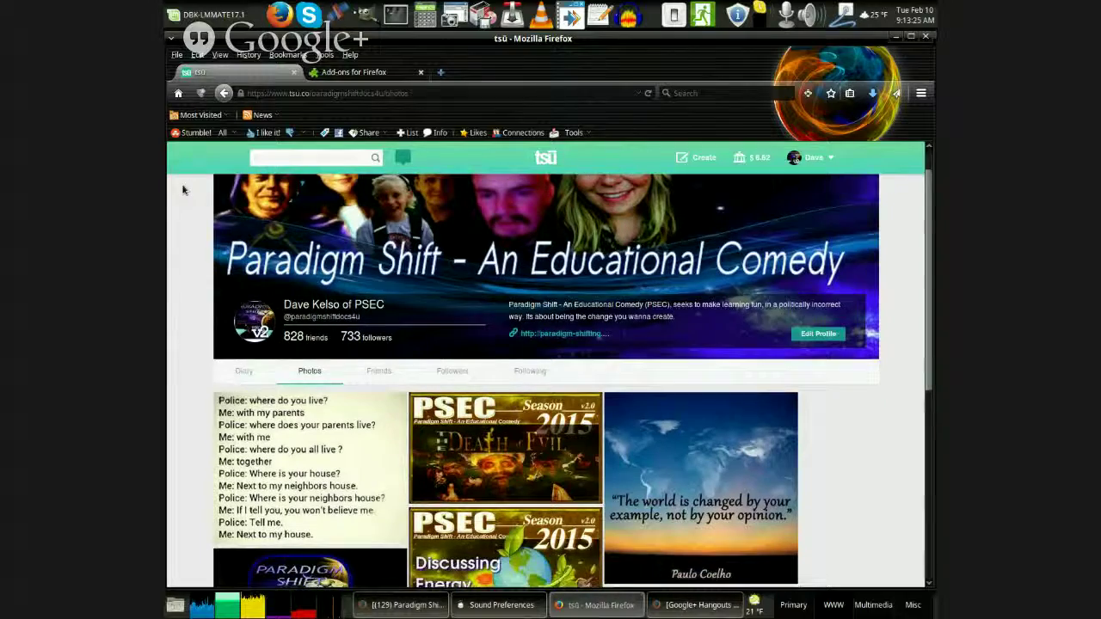
scroll(192, 208, "down", 5)
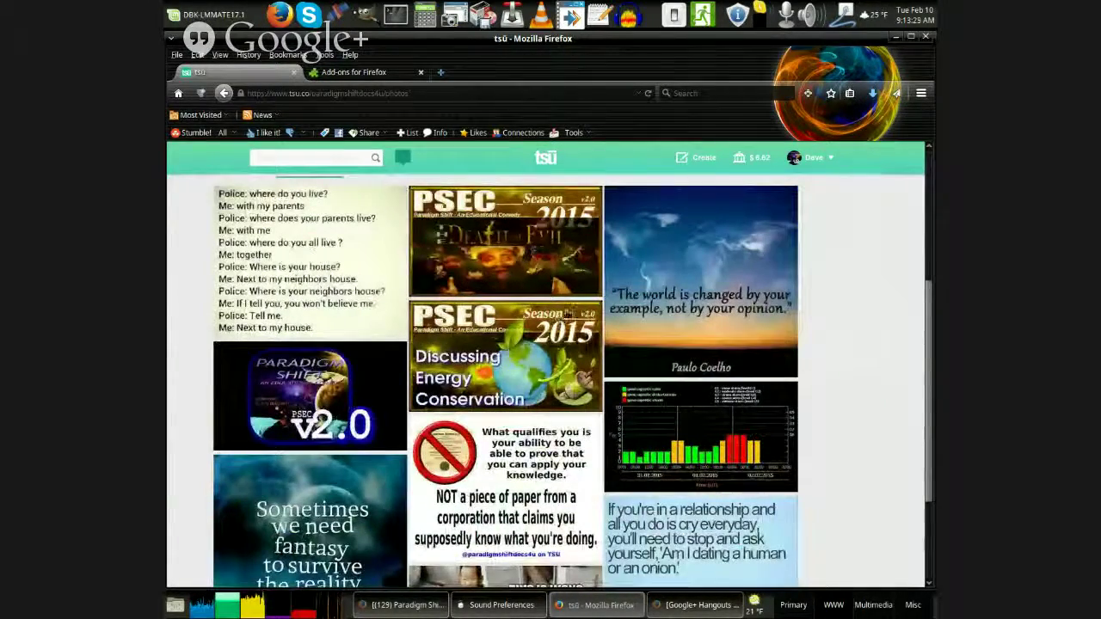
scroll(551, 320, "down", 3)
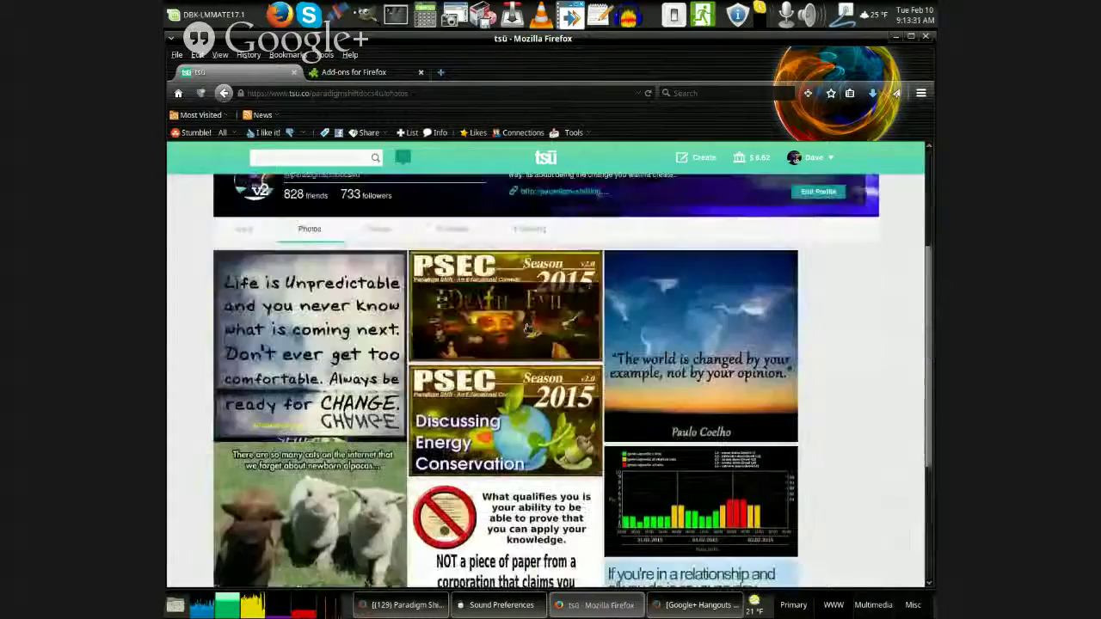
scroll(487, 328, "down", 5)
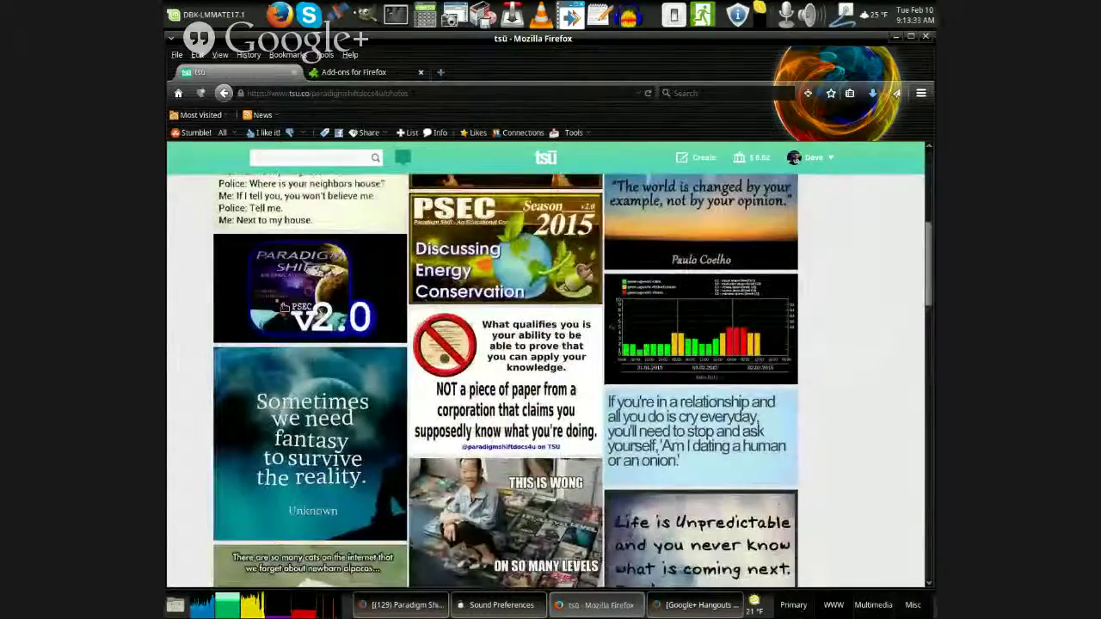
scroll(499, 328, "up", 4)
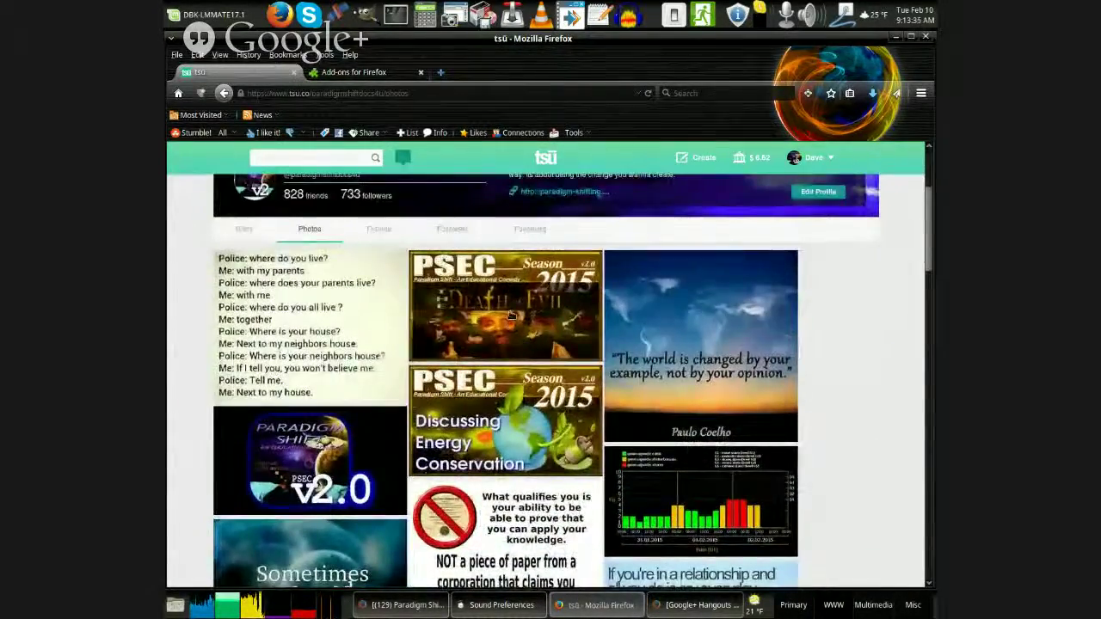
scroll(503, 309, "up", 3)
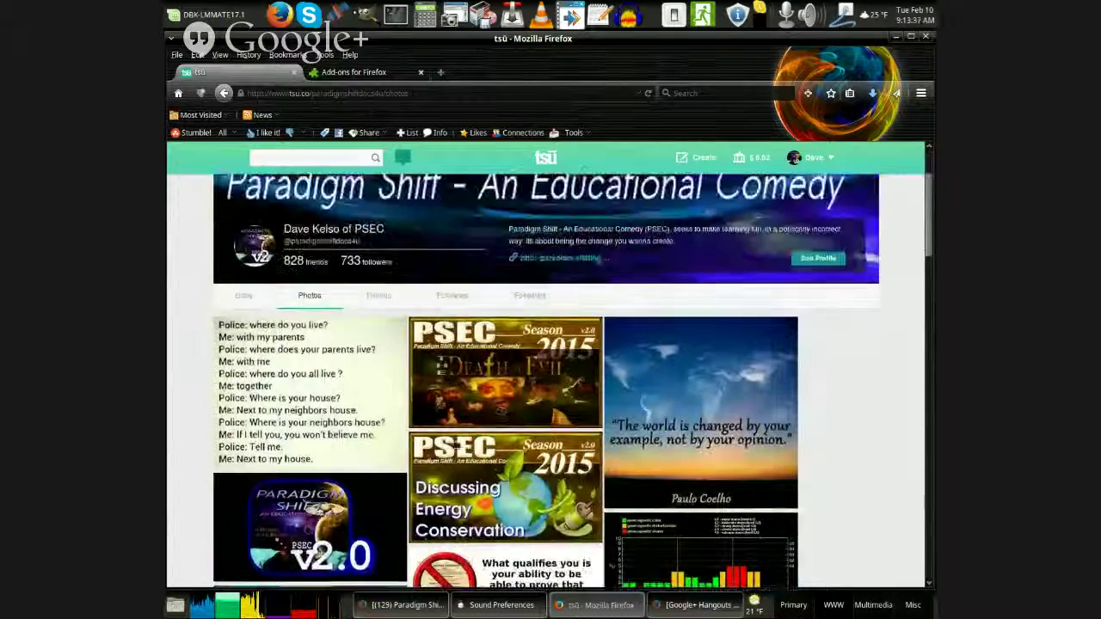
scroll(176, 443, "up", 1)
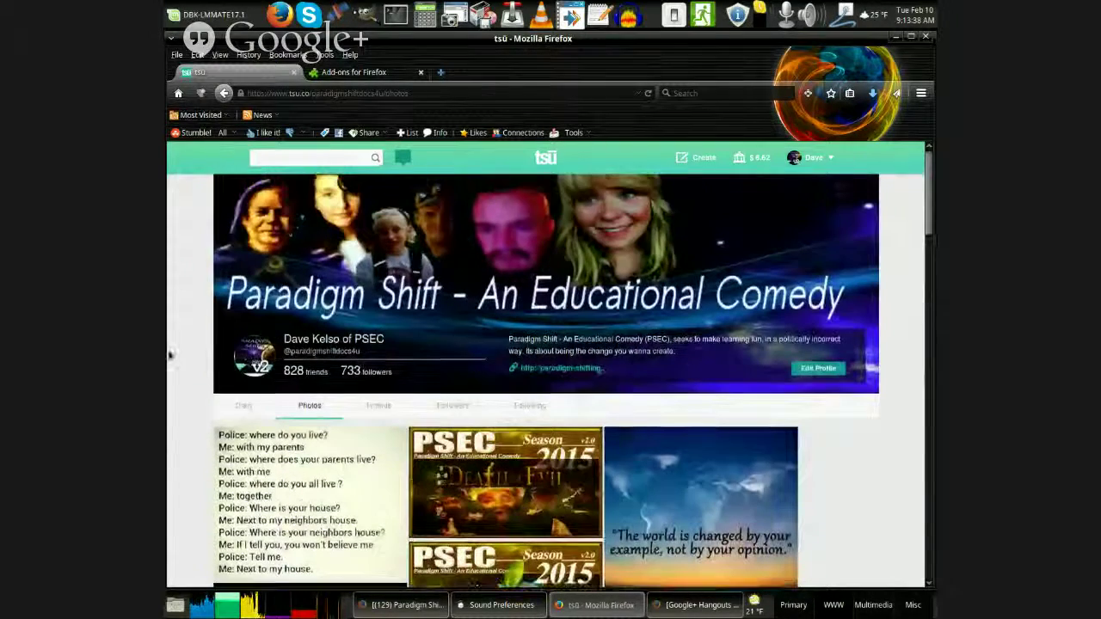
Search tsū for a member by first name and open the first suggested profile
left_click(295, 155)
type("Richelle")
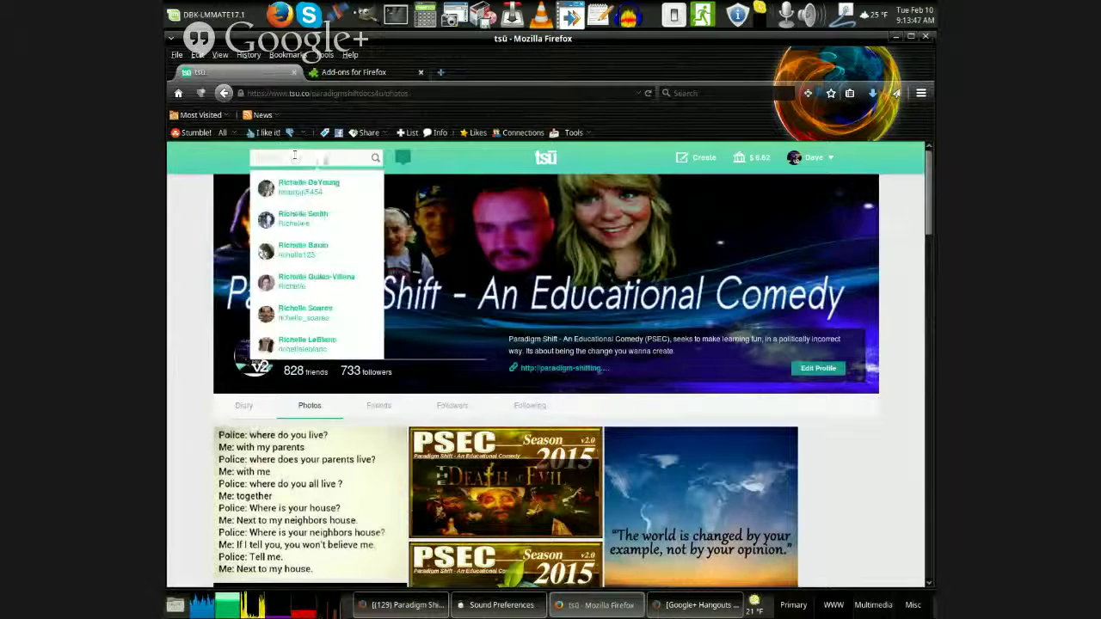
left_click(301, 185)
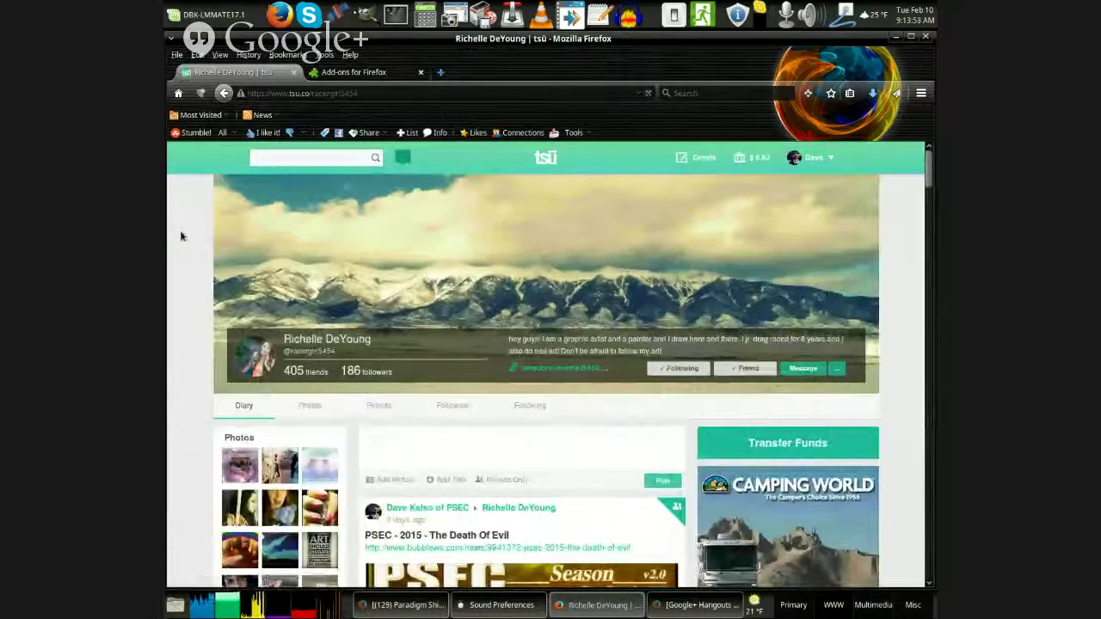
Scroll through the member's older feed posts, then return to the top of the profile
scroll(180, 235, "down", 5)
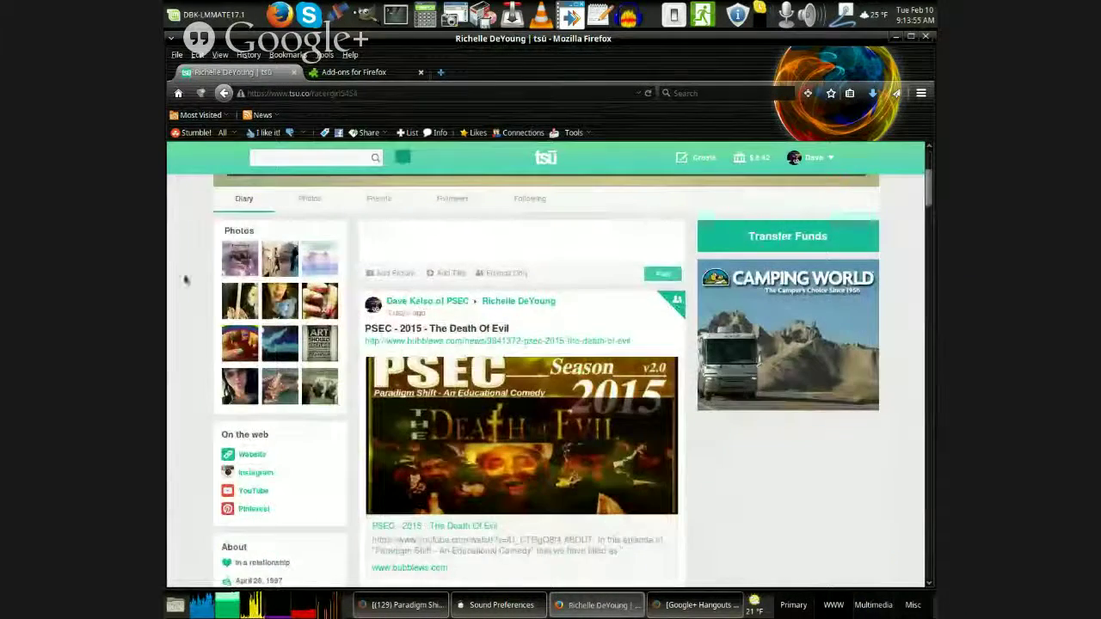
scroll(181, 273, "down", 15)
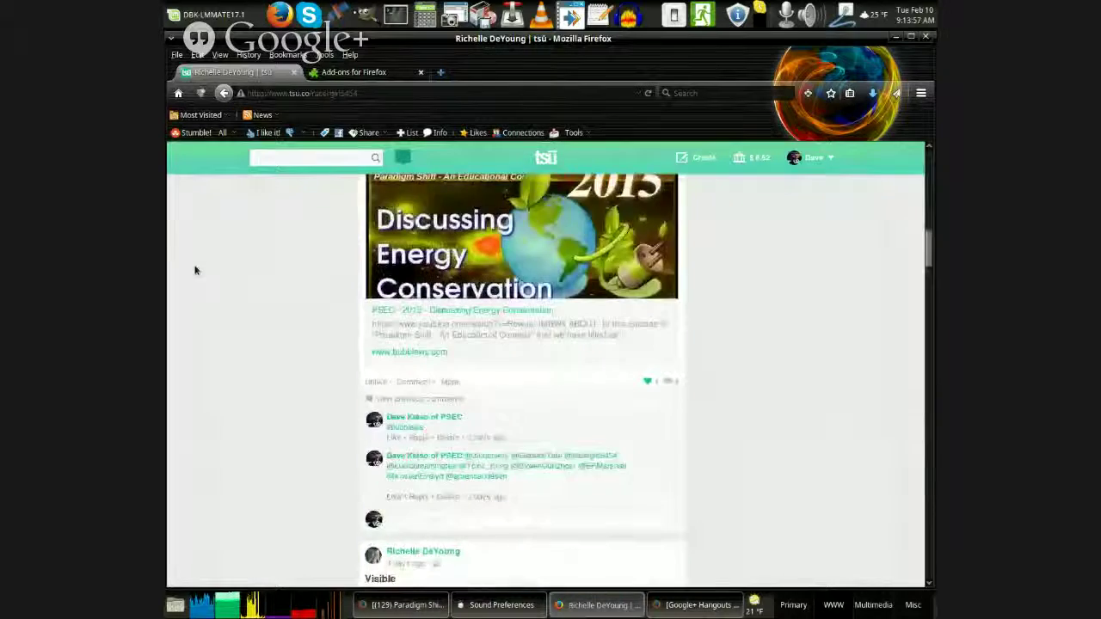
scroll(198, 268, "down", 15)
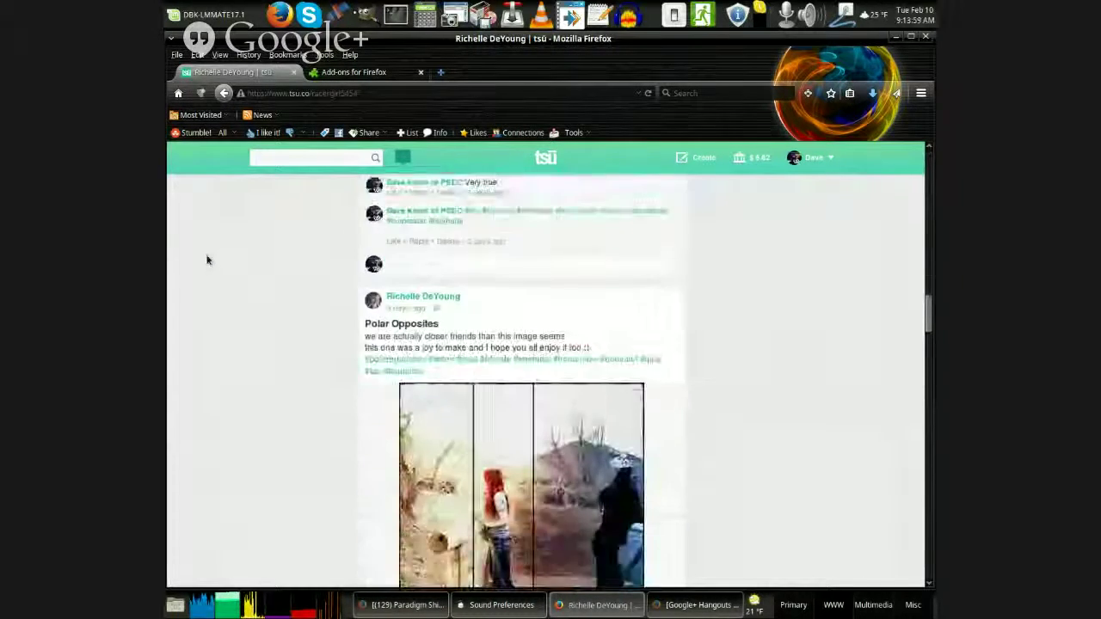
scroll(195, 266, "up", 3)
scroll(196, 263, "down", 10)
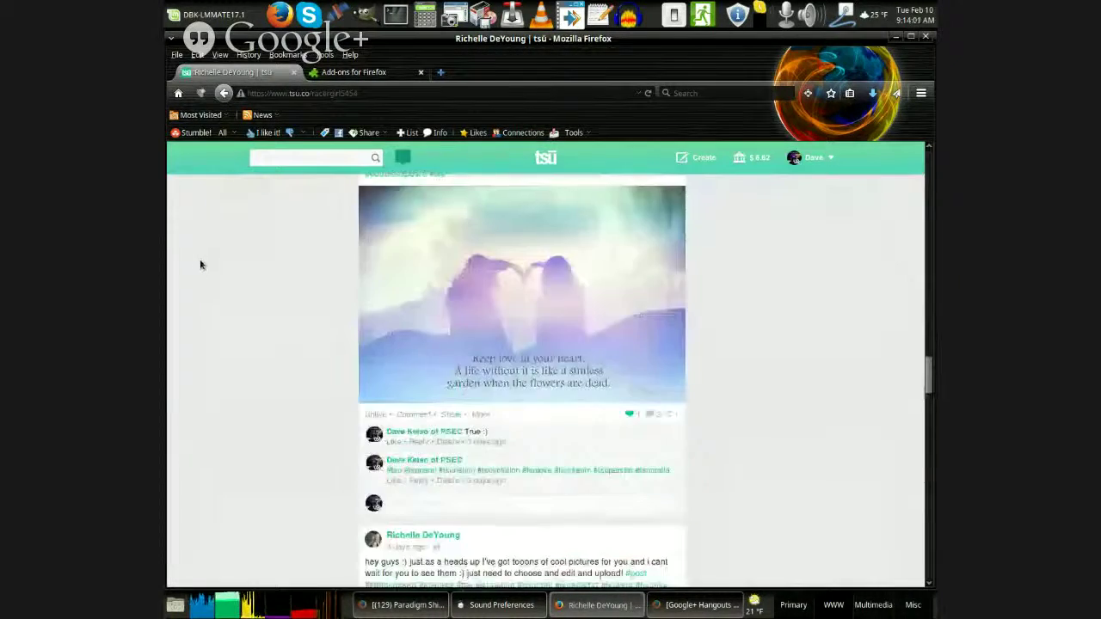
scroll(206, 254, "down", 12)
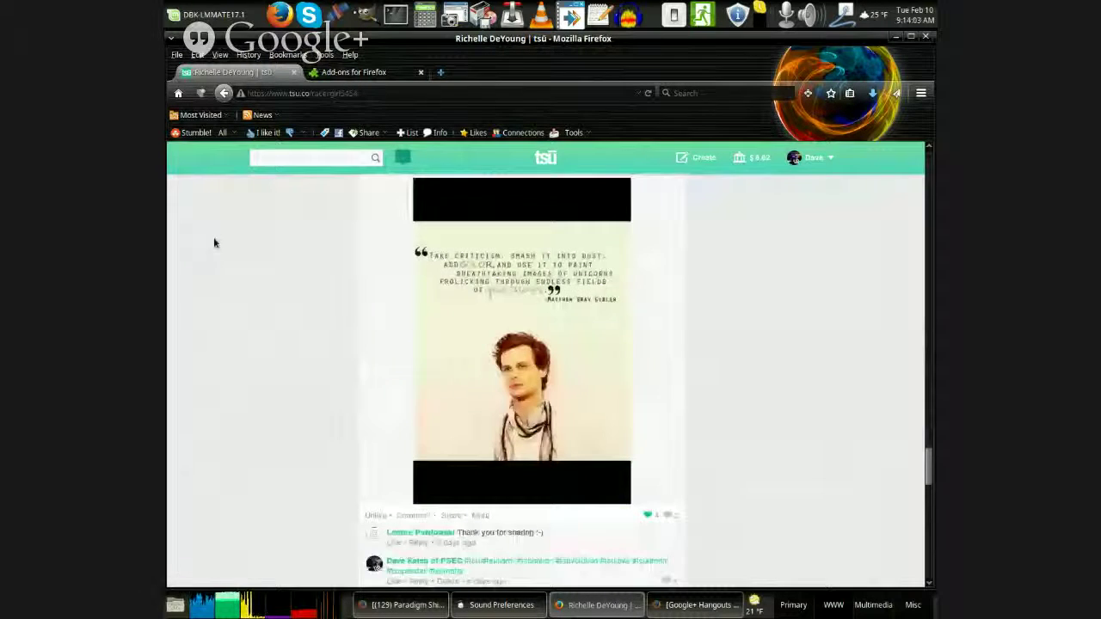
scroll(215, 234, "down", 12)
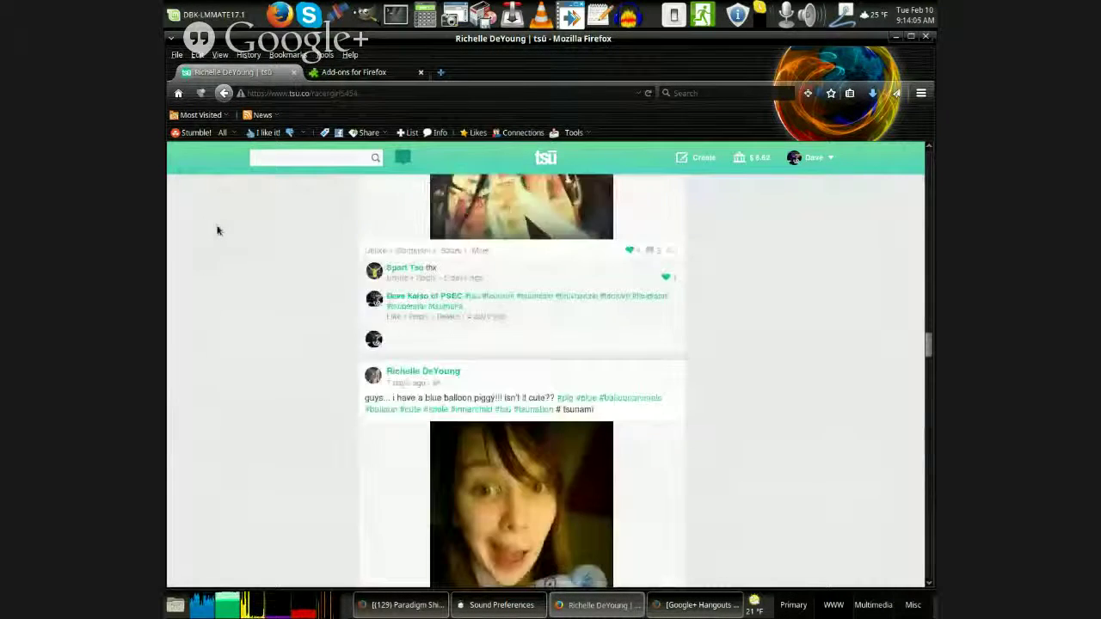
scroll(218, 224, "down", 10)
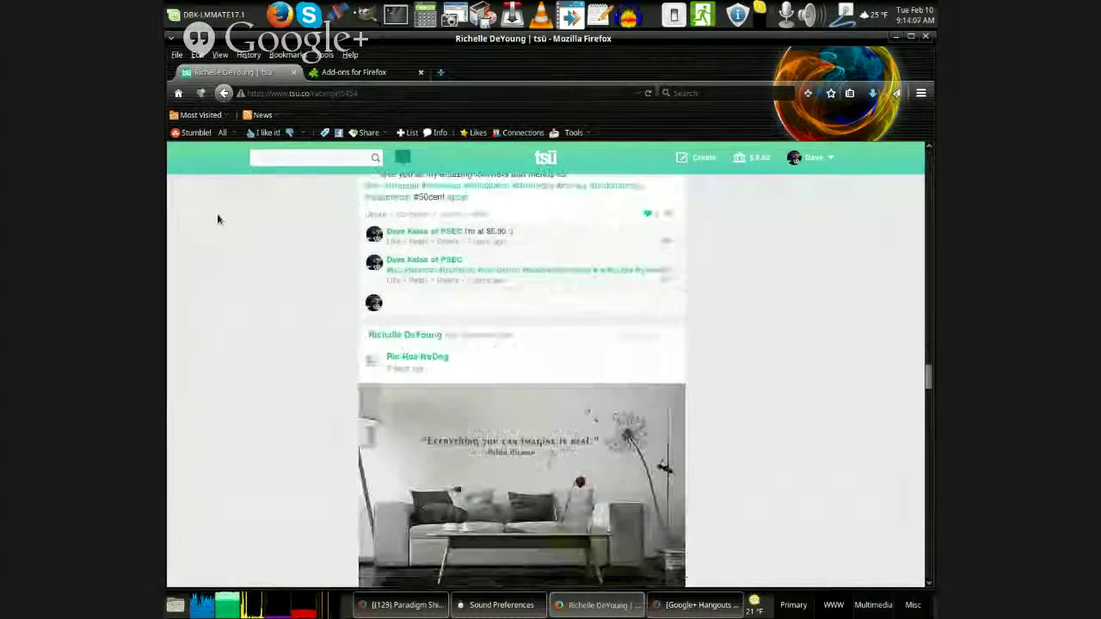
scroll(218, 220, "down", 15)
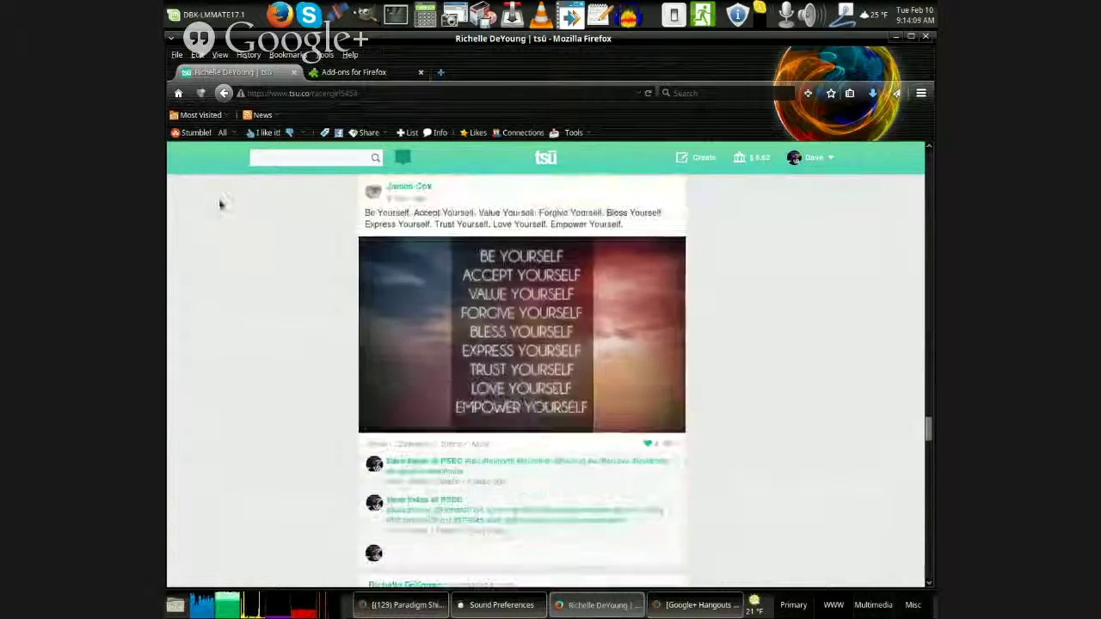
scroll(227, 232, "down", 15)
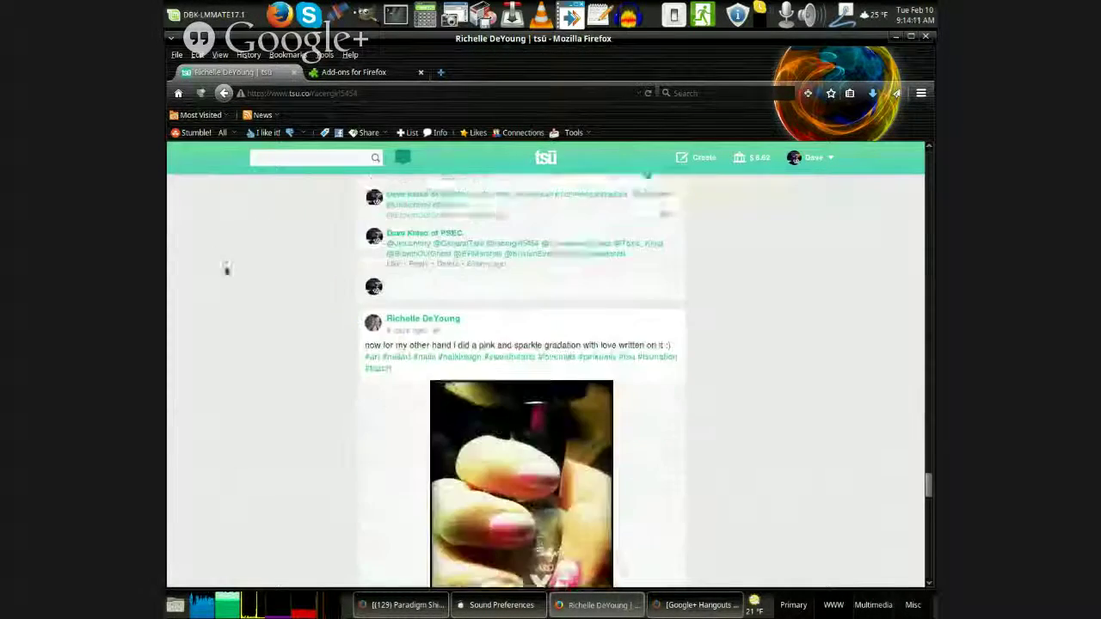
scroll(226, 275, "down", 15)
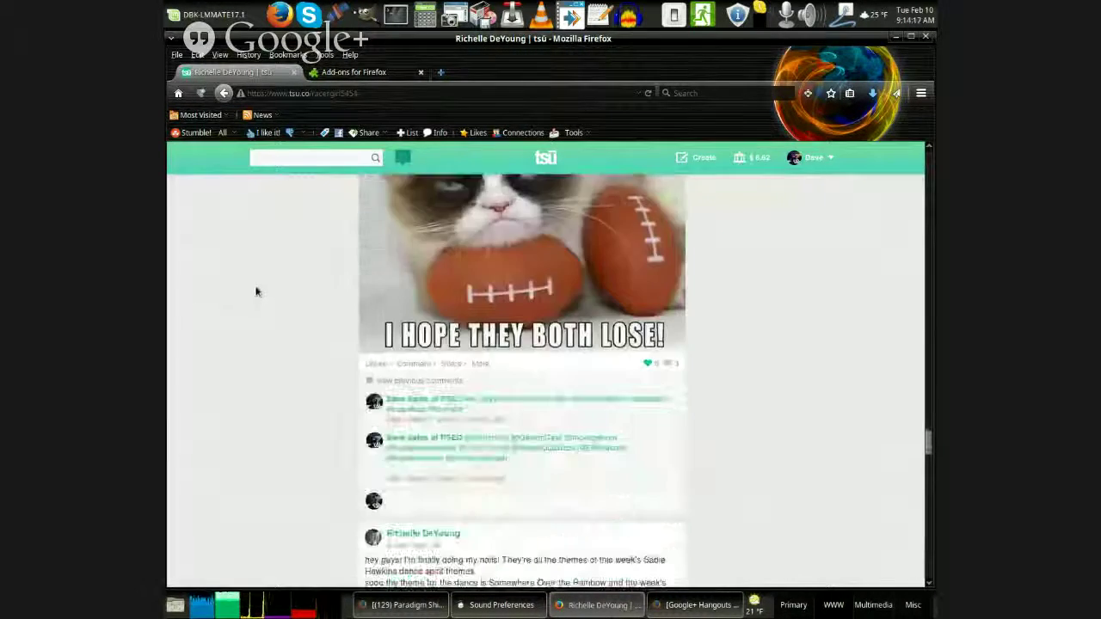
scroll(251, 294, "down", 15)
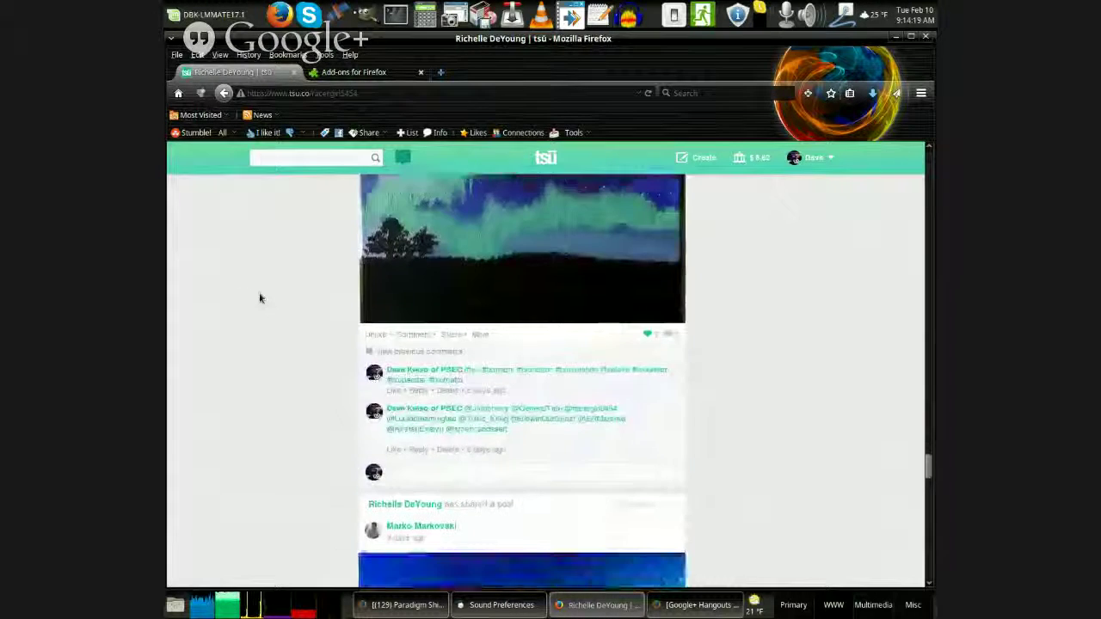
scroll(260, 296, "down", 6)
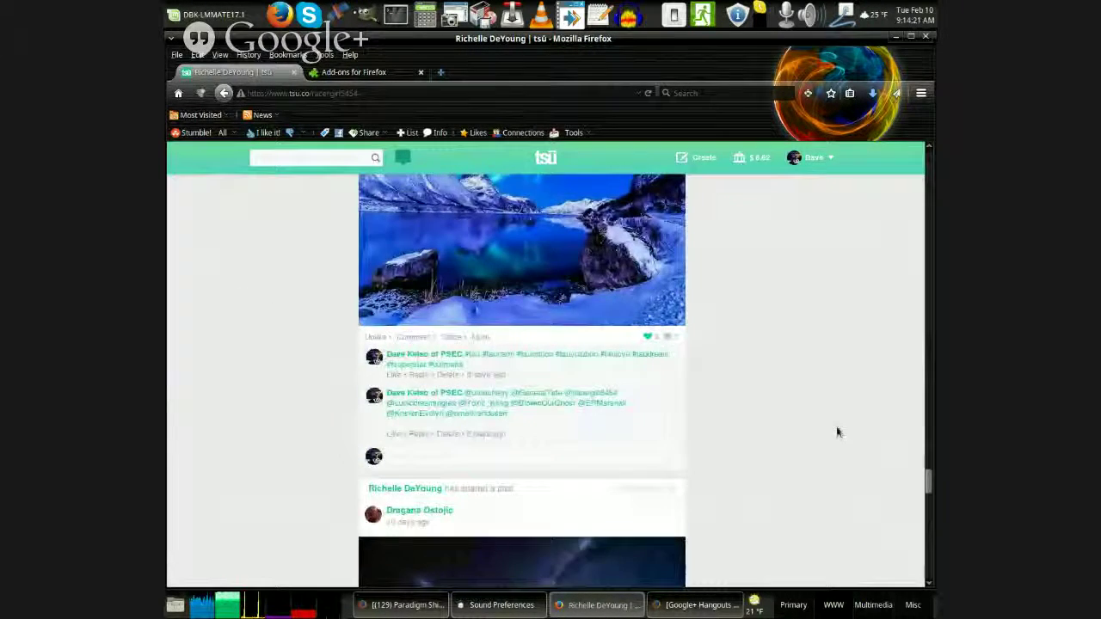
scroll(308, 353, "down", 8)
scroll(307, 353, "down", 10)
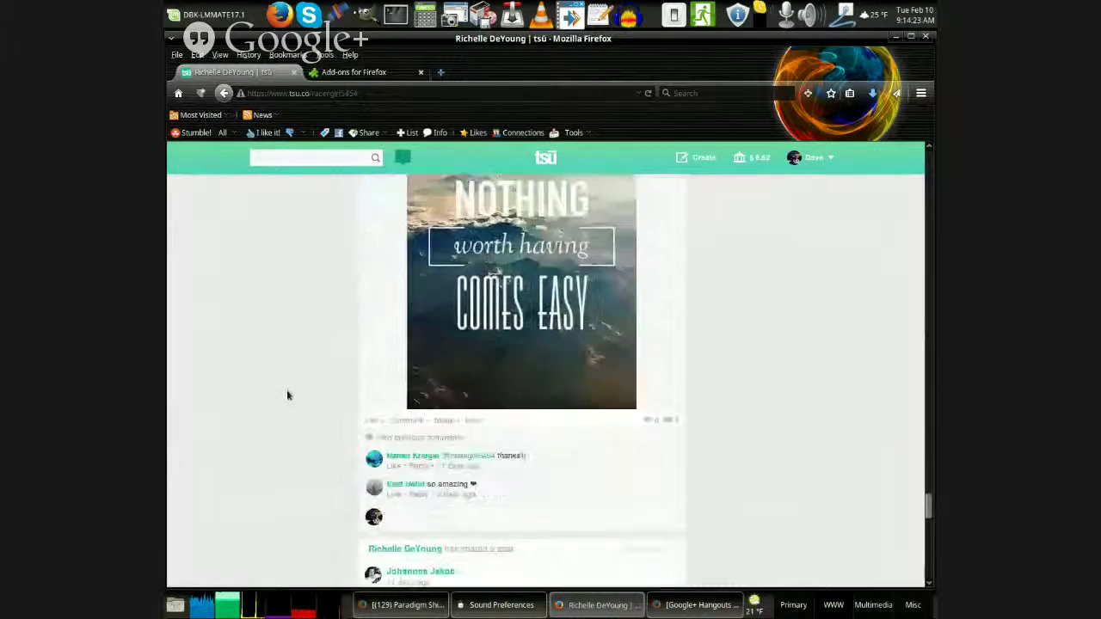
scroll(278, 371, "down", 11)
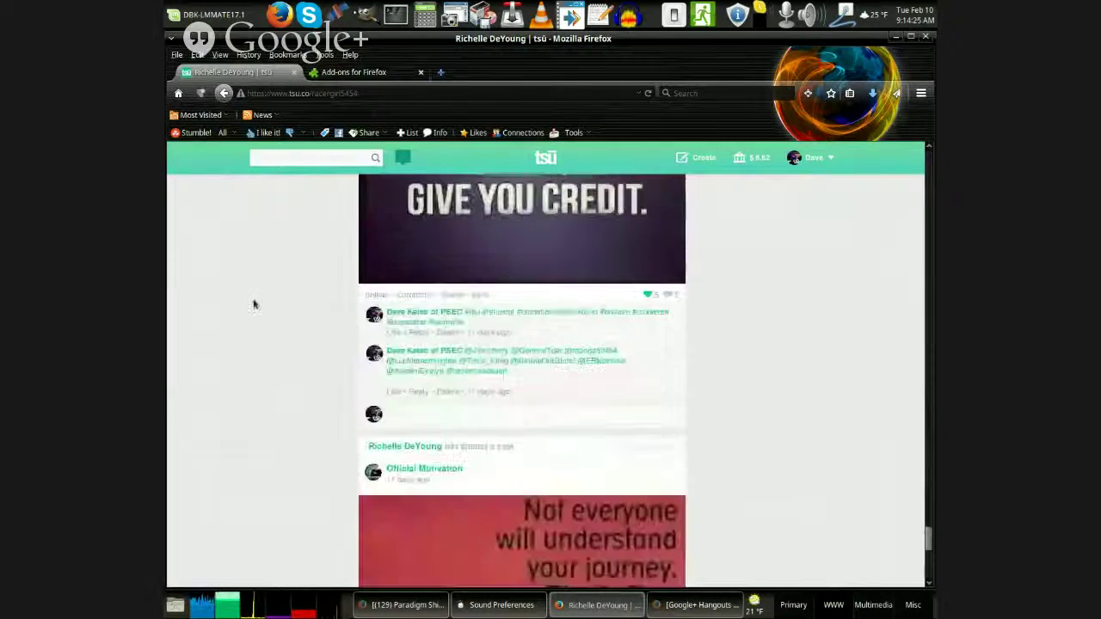
scroll(270, 312, "down", 8)
scroll(253, 321, "down", 18)
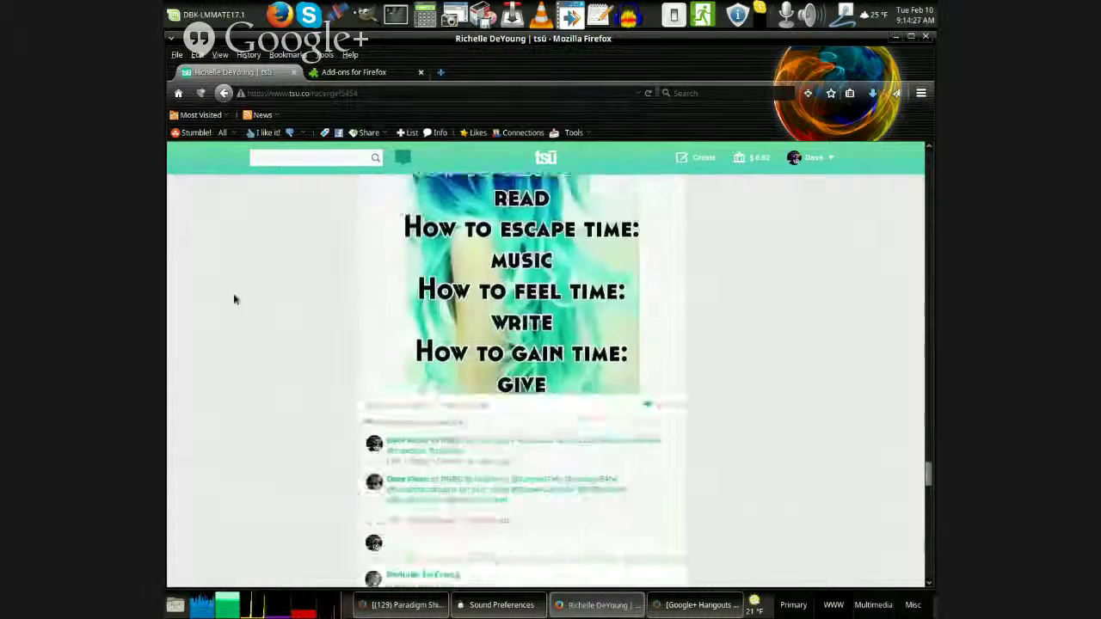
scroll(244, 305, "down", 15)
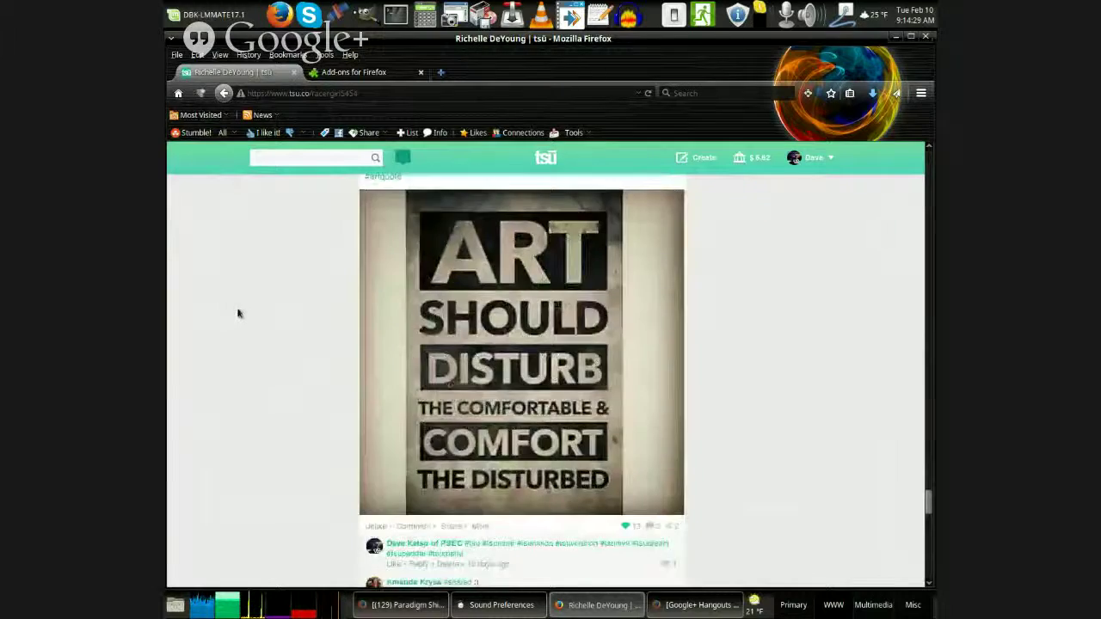
scroll(228, 304, "down", 15)
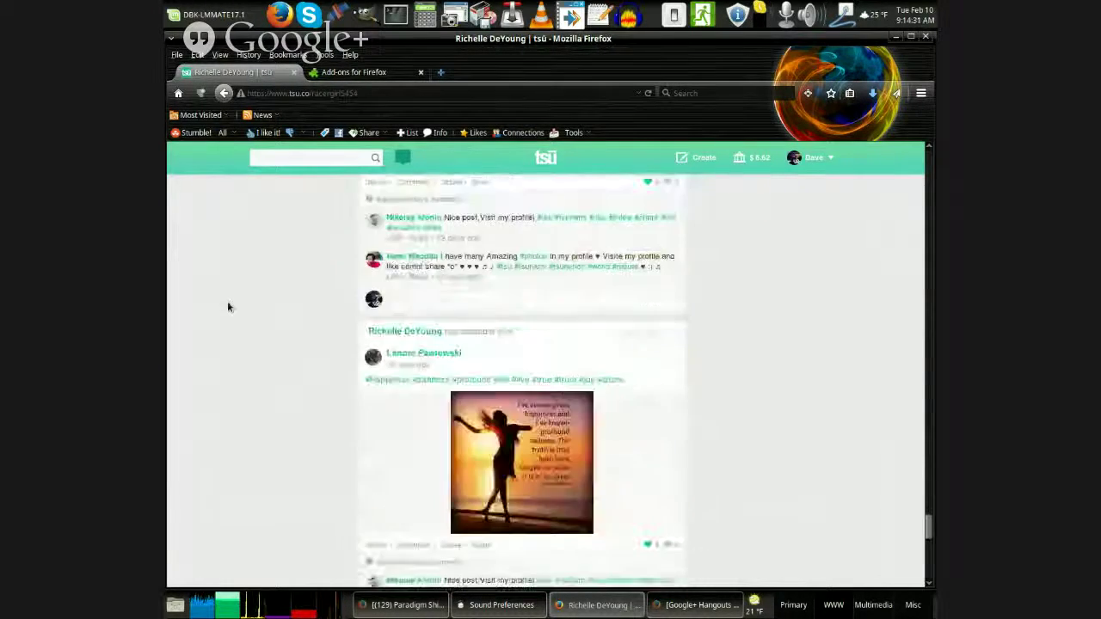
scroll(229, 303, "down", 10)
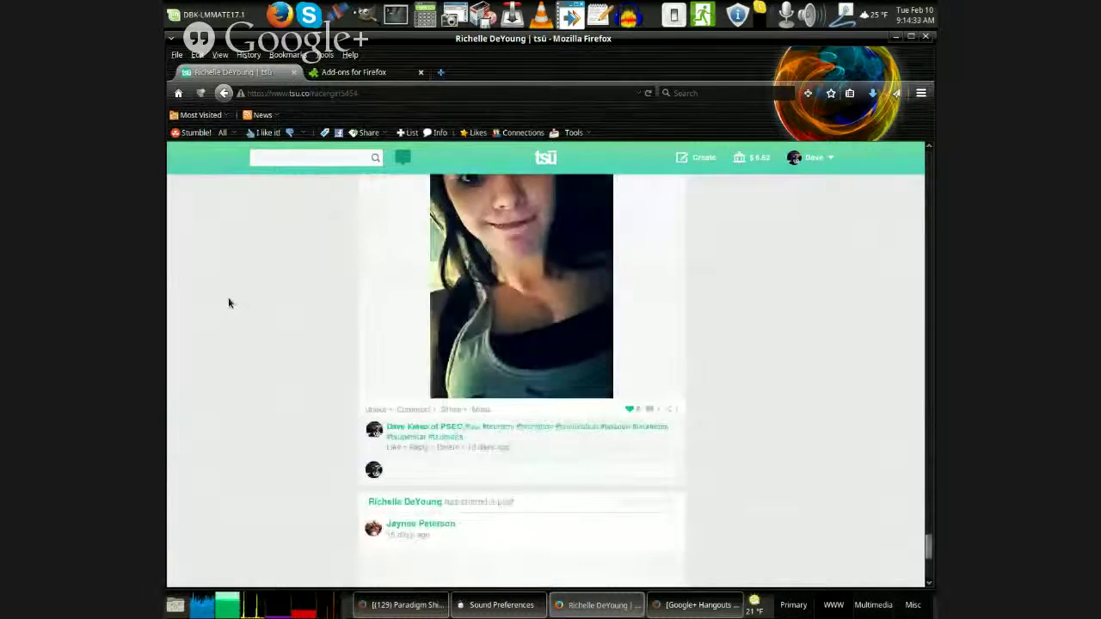
scroll(229, 300, "down", 1)
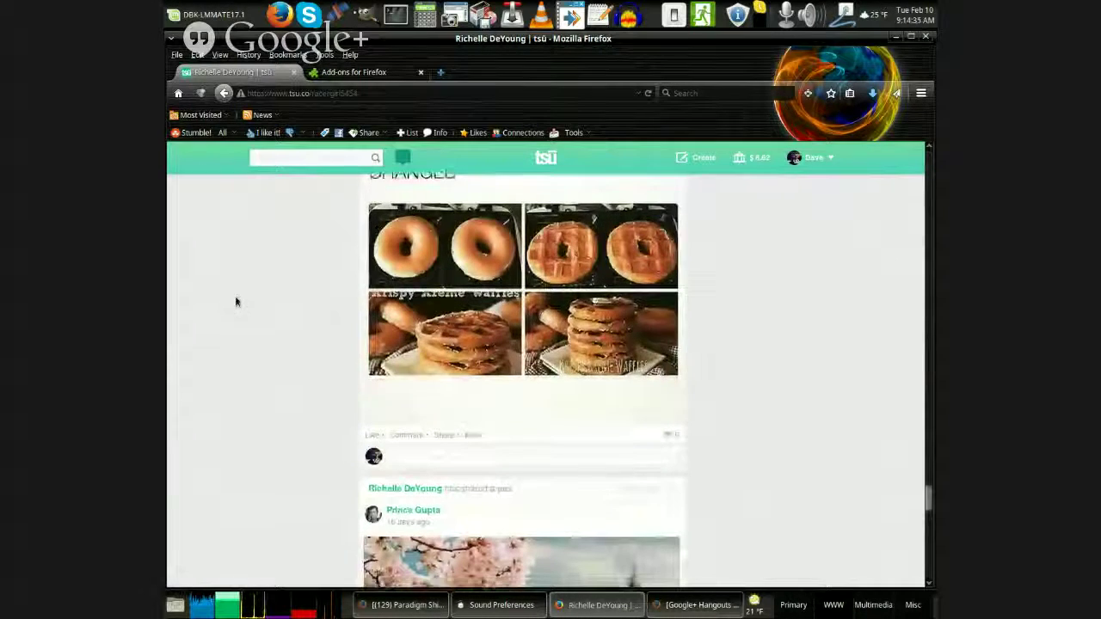
scroll(231, 315, "down", 10)
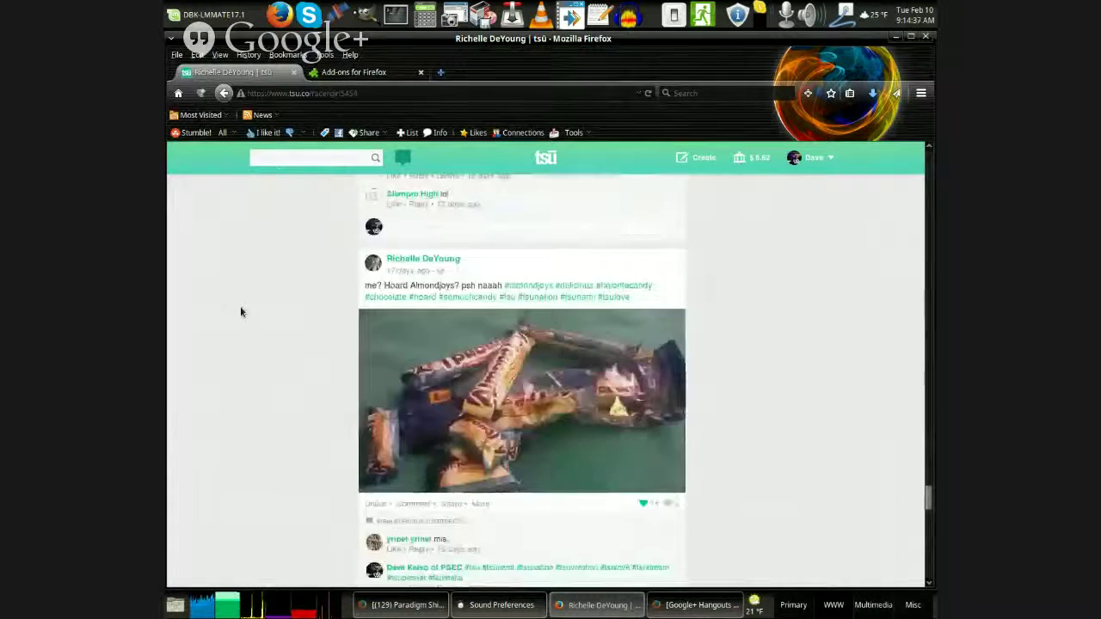
scroll(238, 305, "down", 4)
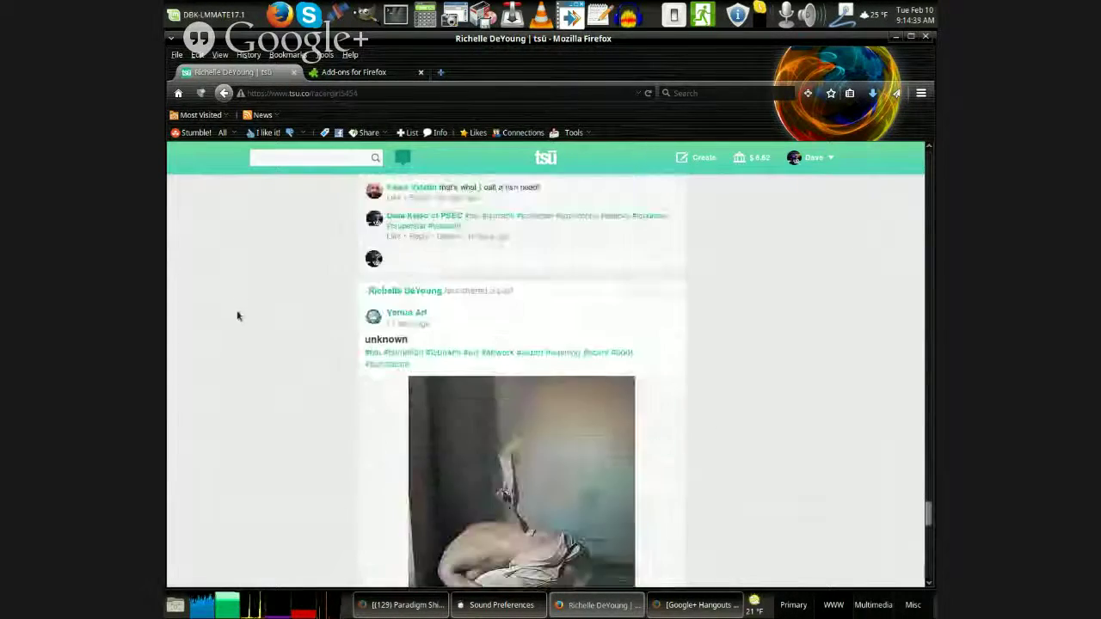
scroll(234, 311, "down", 17)
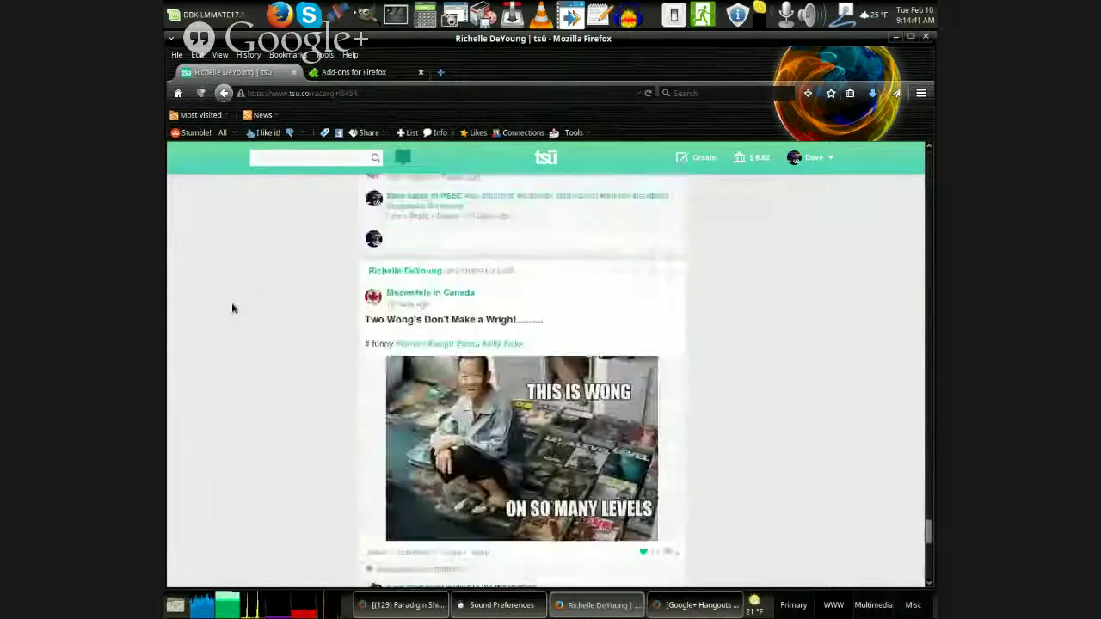
scroll(232, 312, "down", 10)
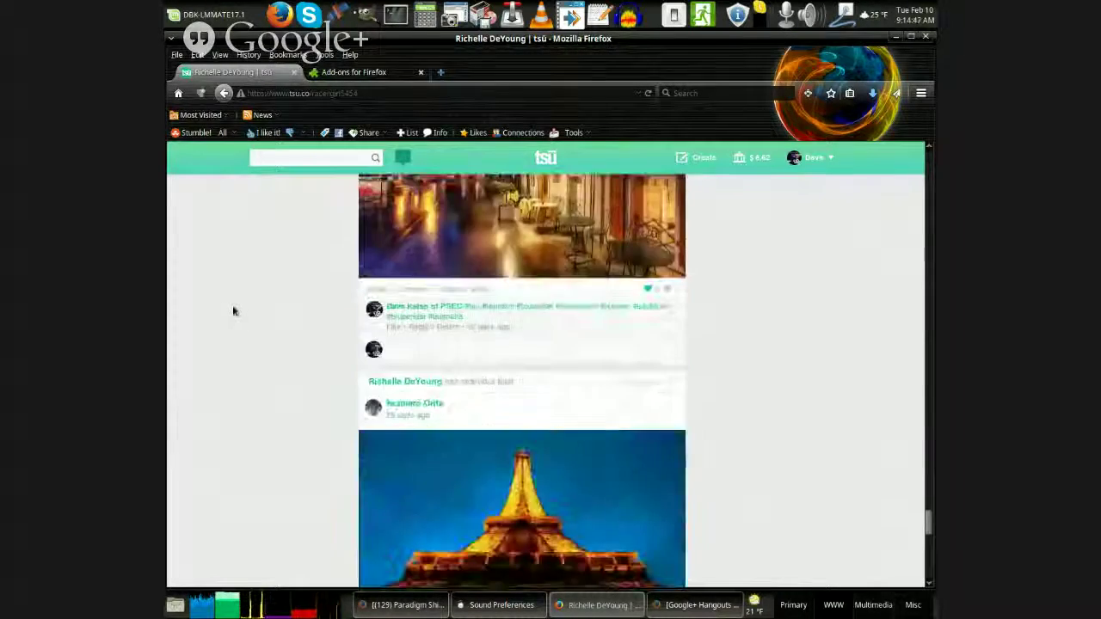
scroll(234, 305, "down", 15)
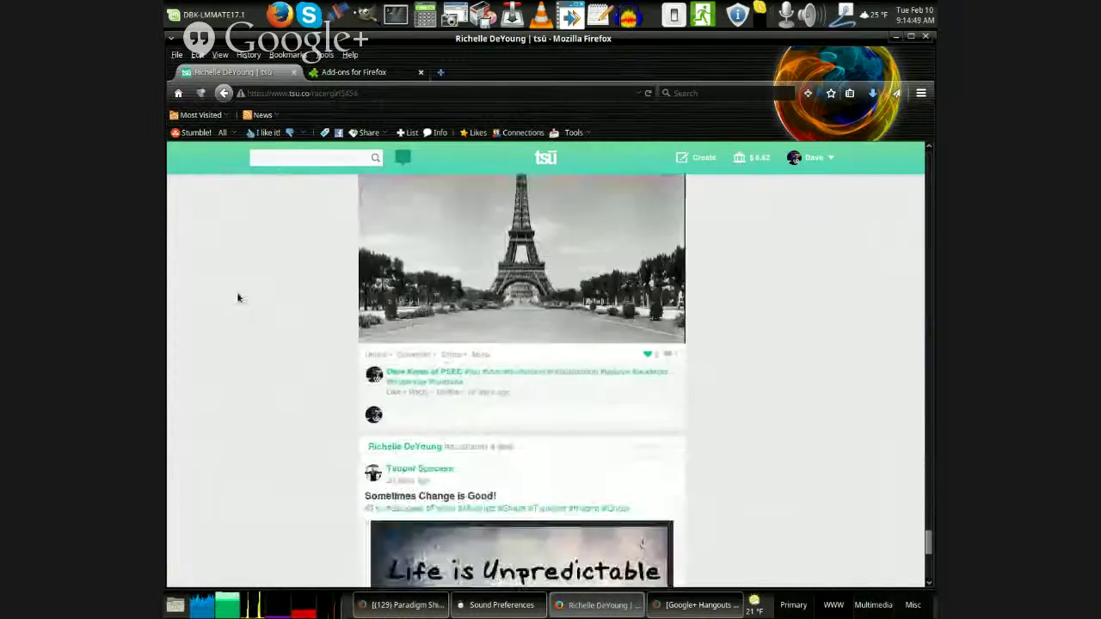
scroll(350, 294, "down", 1)
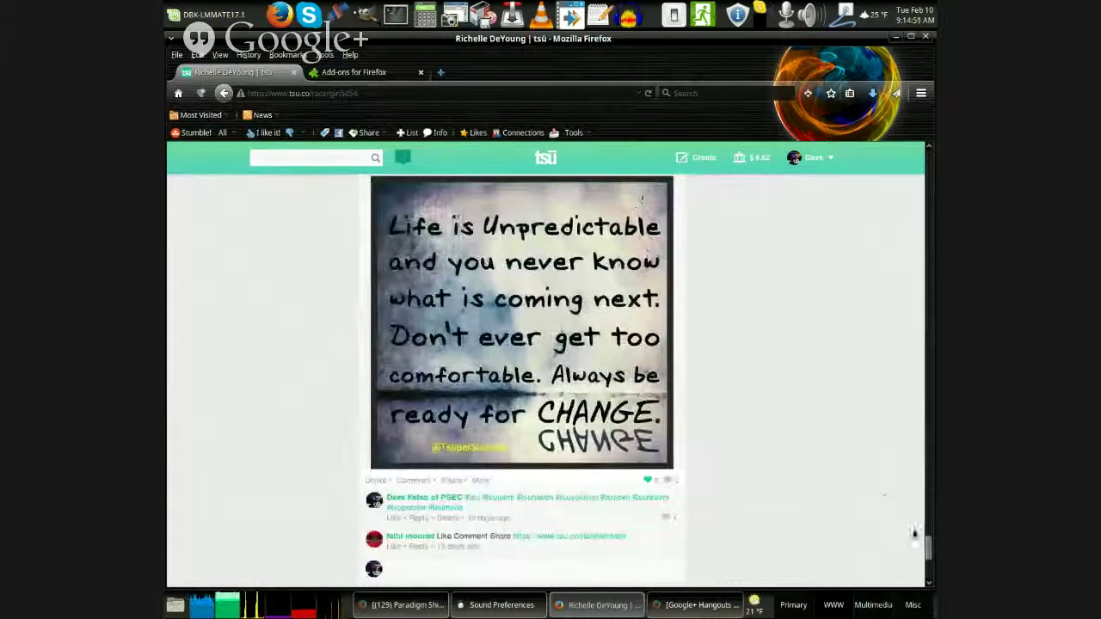
left_click_drag(926, 547, 903, 88)
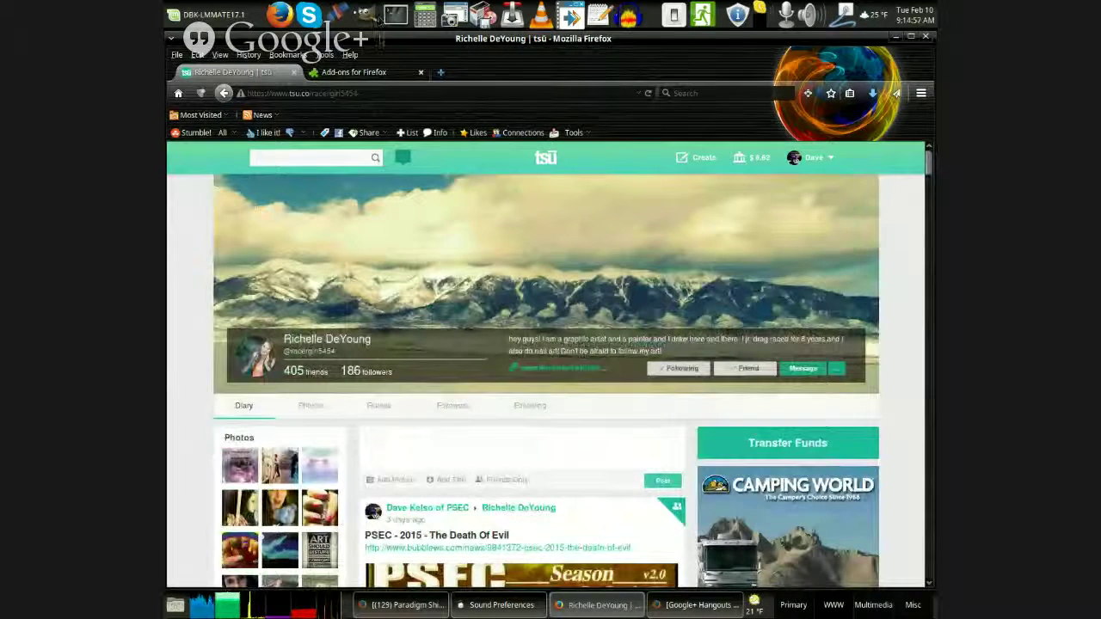
Search Firefox Add-ons for 'print pages to pdf' and open the Print pages to Pdf 0.1.9.3 page
left_click(362, 72)
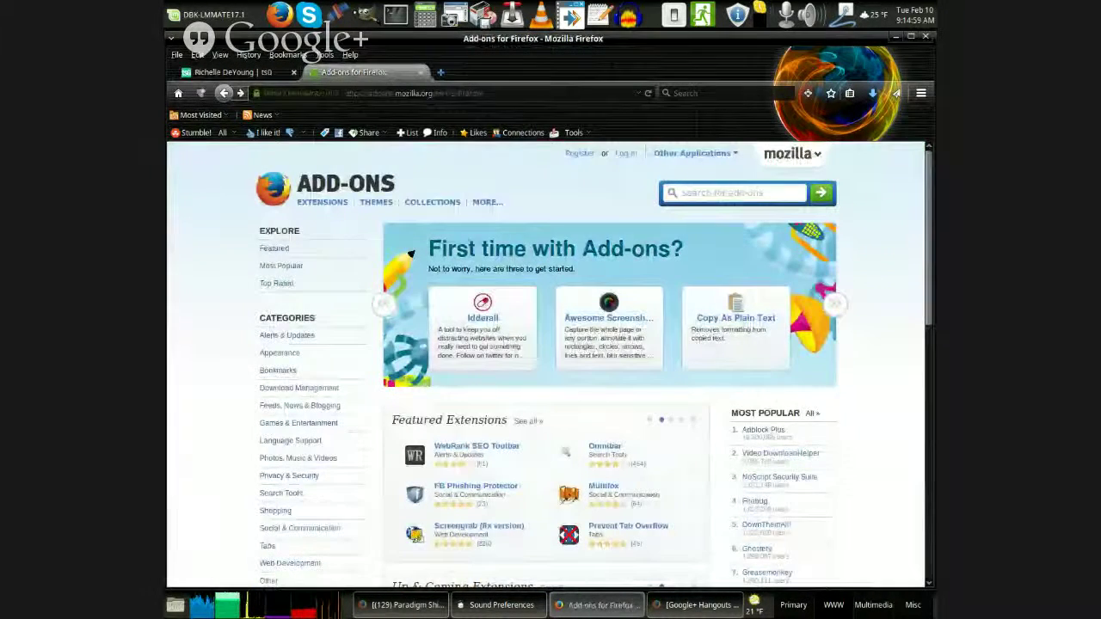
left_click(707, 189)
type("print page")
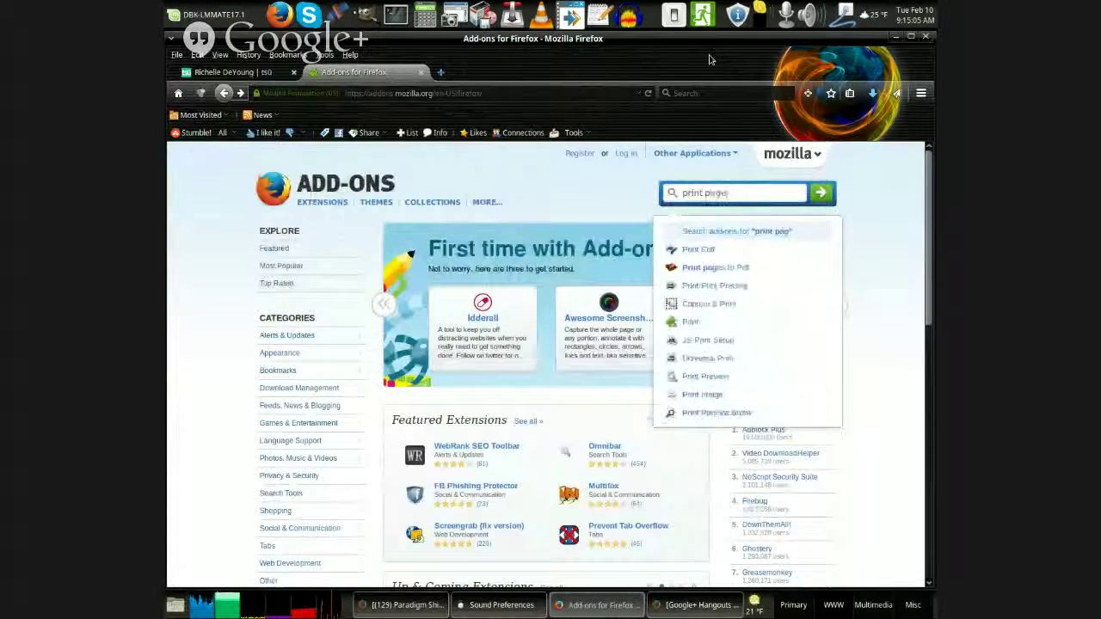
type("s to pdf")
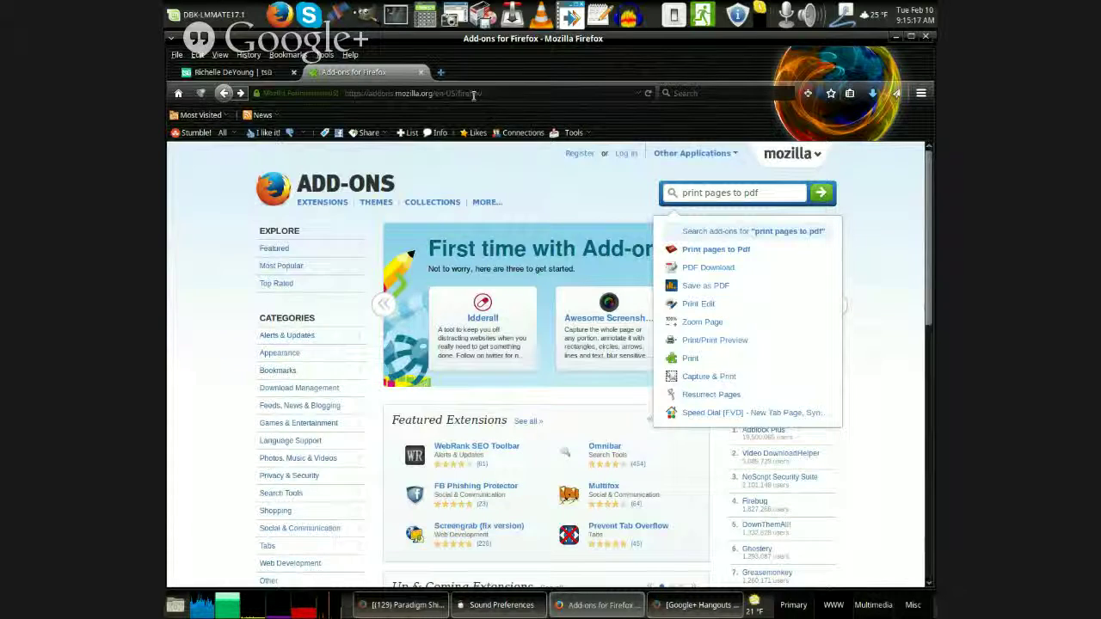
mouse_move(675, 164)
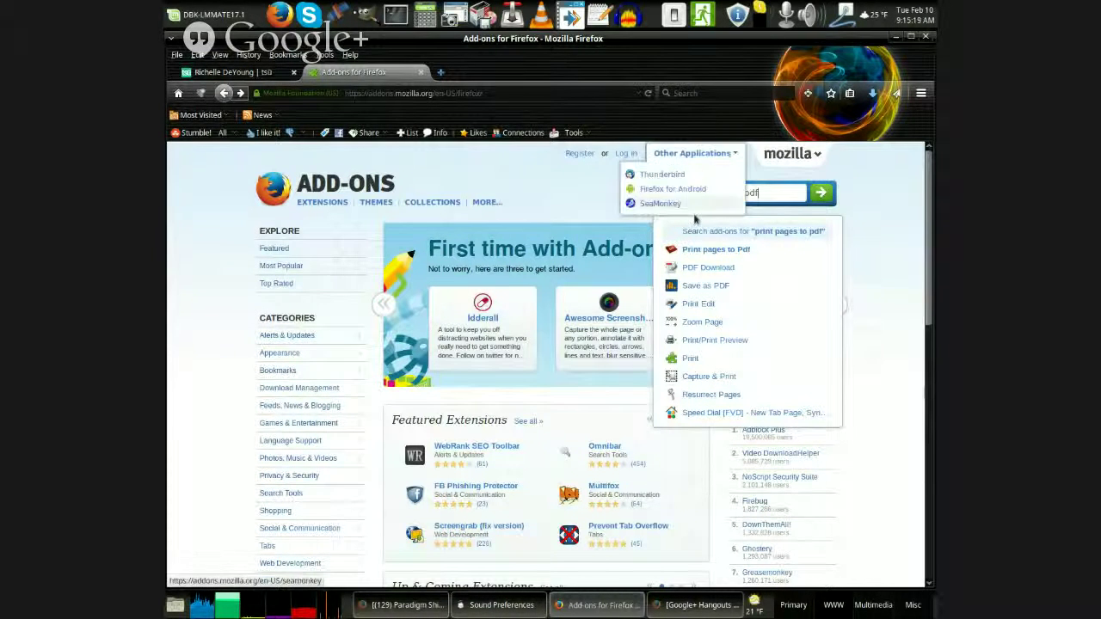
left_click(747, 251)
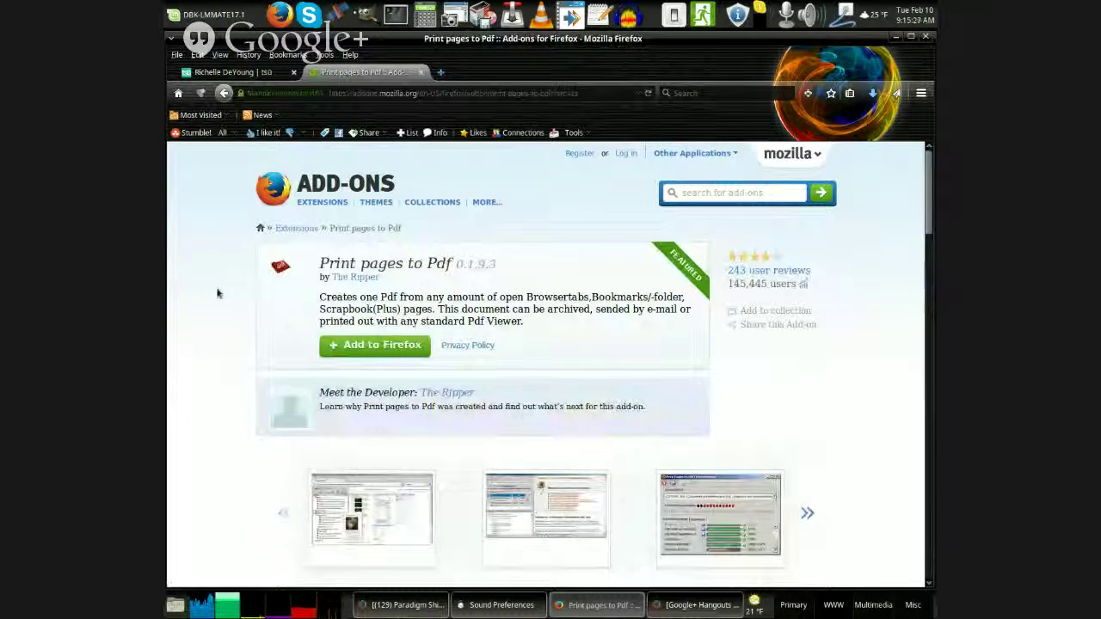
scroll(218, 298, "down", 1)
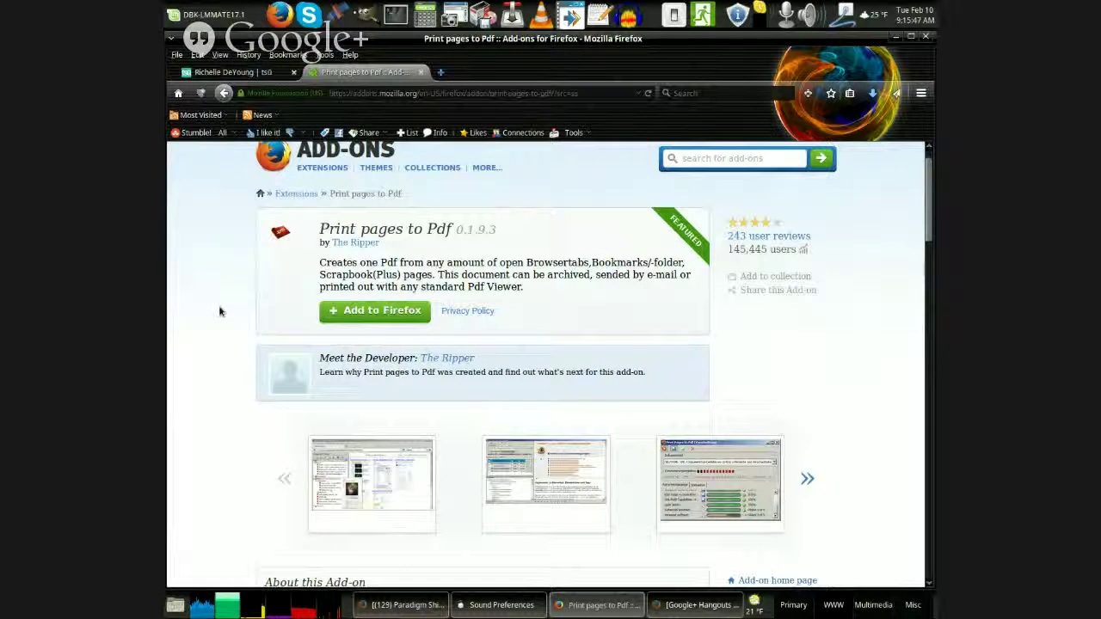
scroll(219, 310, "down", 5)
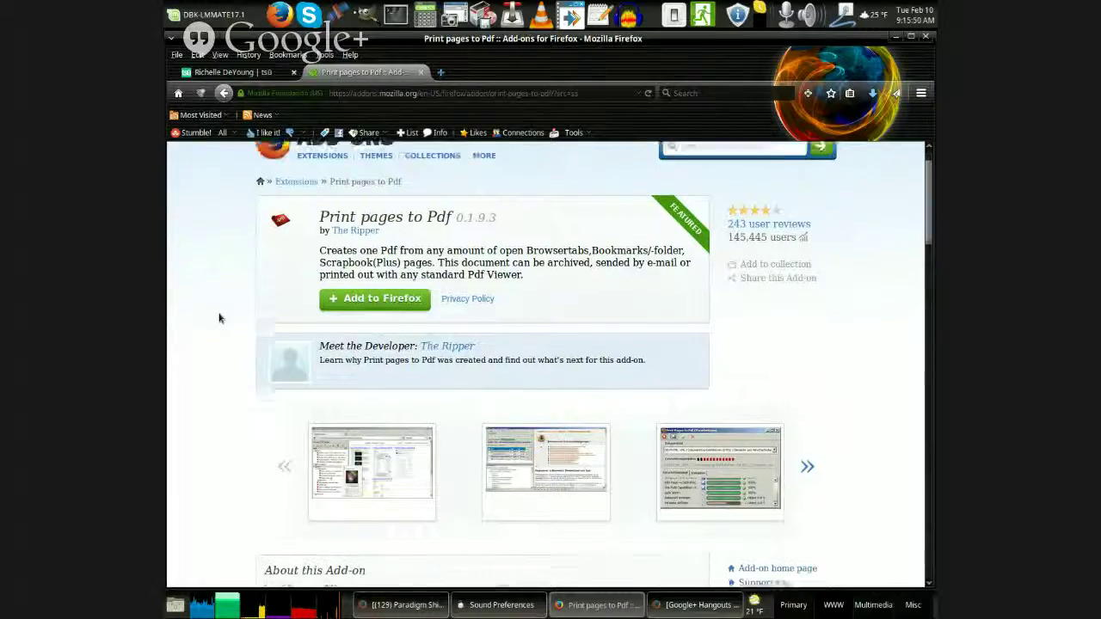
scroll(199, 262, "down", 2)
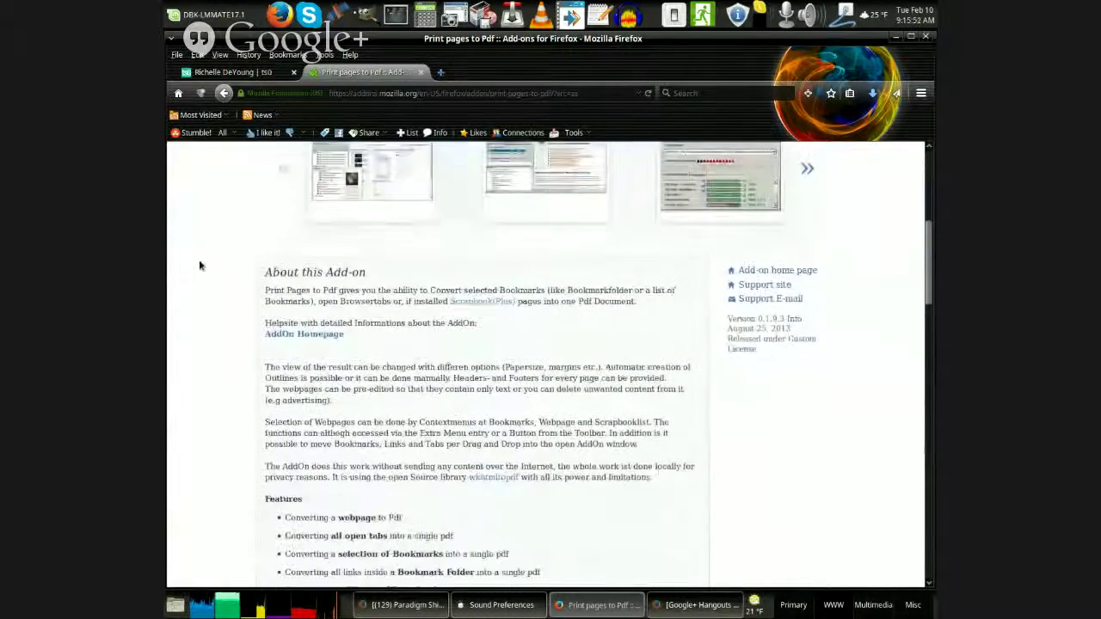
scroll(204, 303, "down", 3)
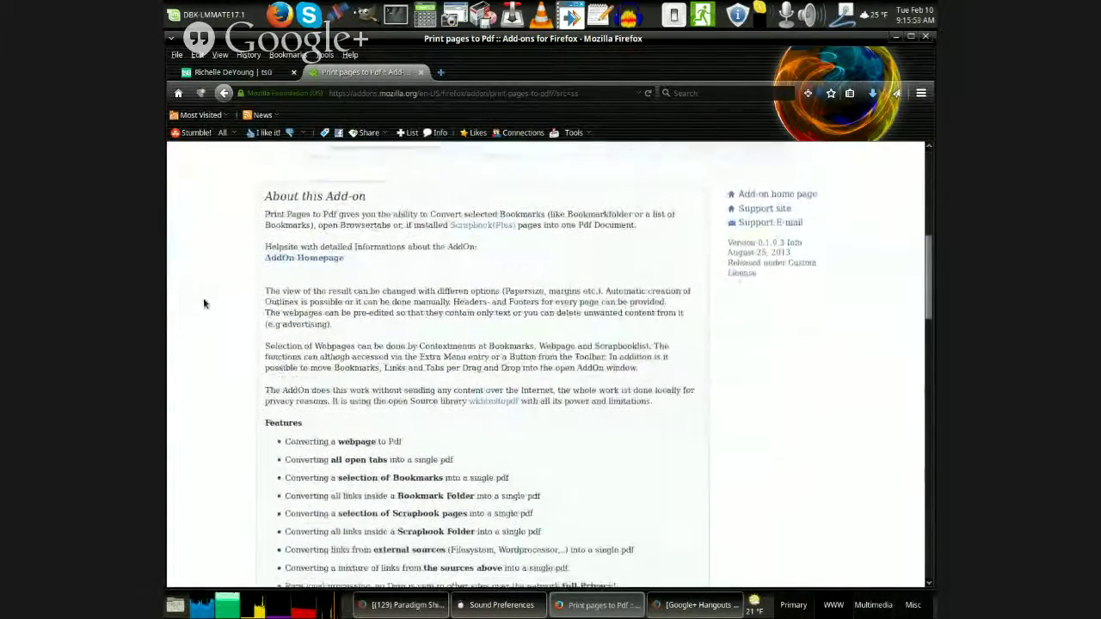
scroll(207, 304, "down", 1)
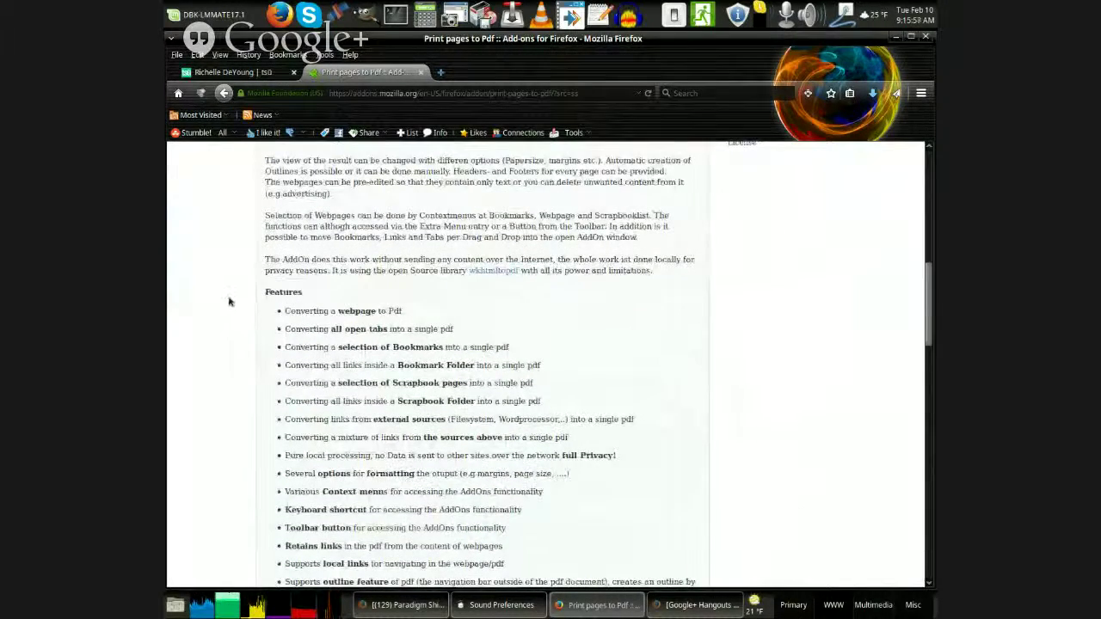
scroll(229, 301, "down", 1)
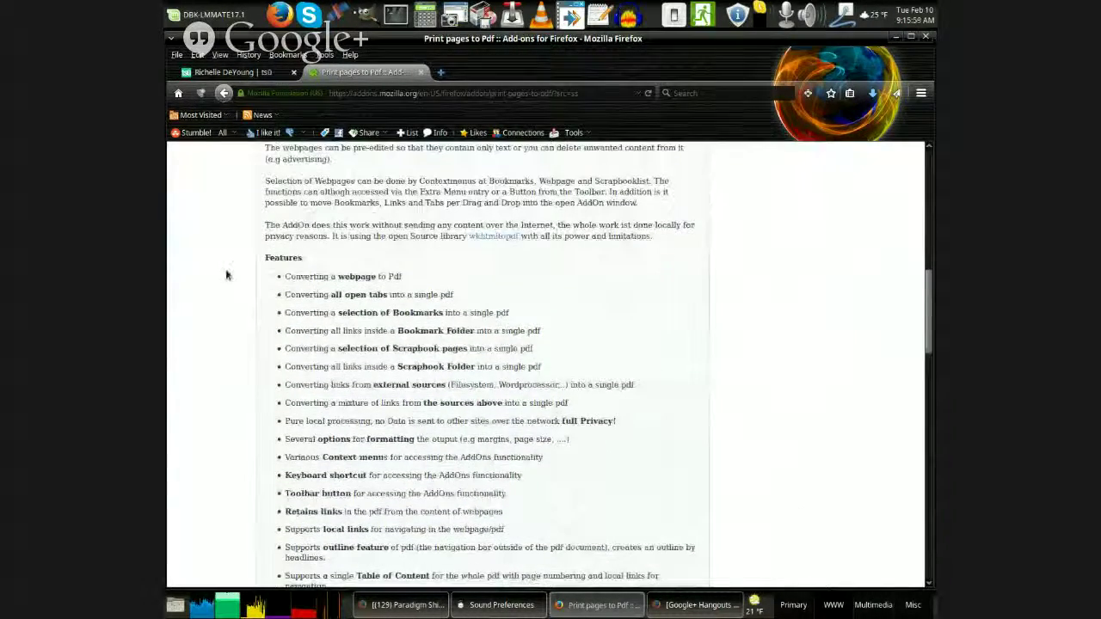
scroll(226, 282, "down", 7)
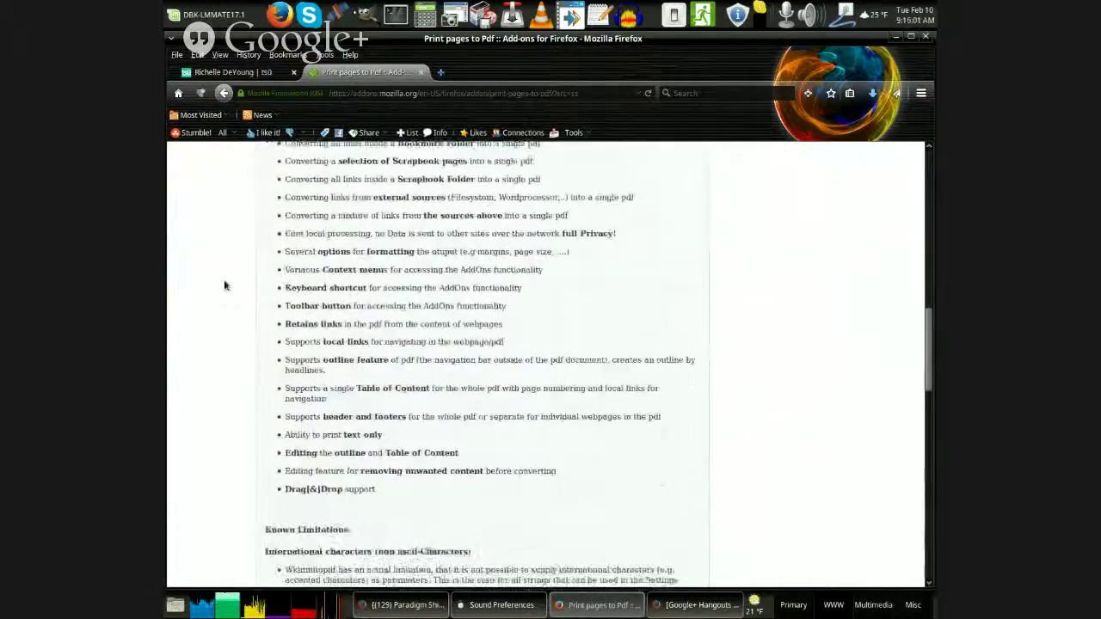
scroll(223, 284, "down", 8)
scroll(222, 292, "up", 13)
scroll(220, 300, "up", 15)
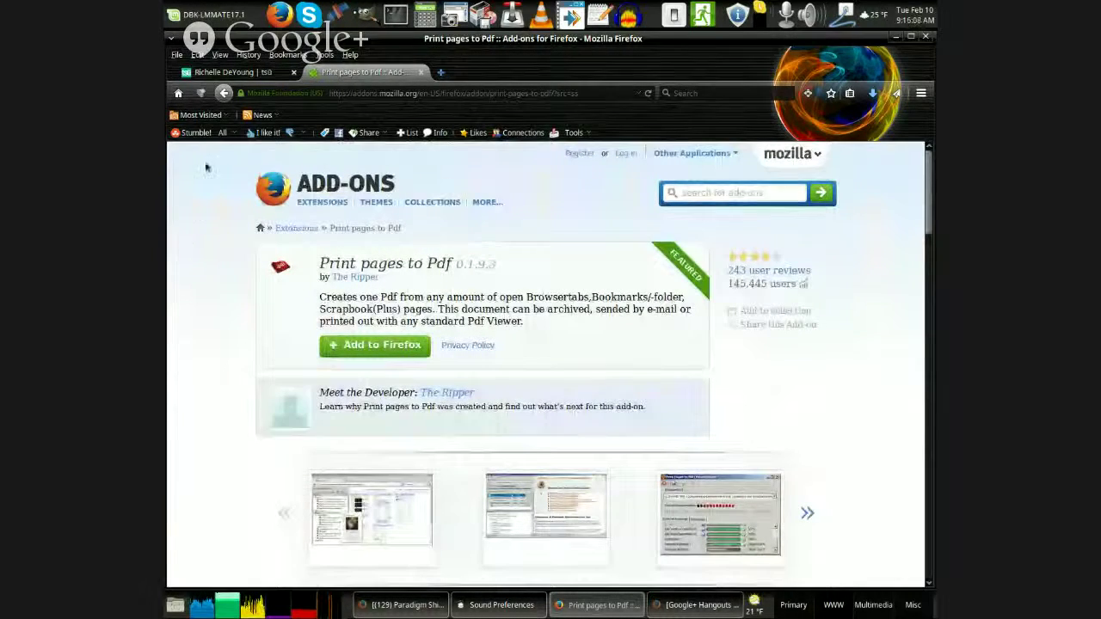
On the tsū tab, run Tools > Print pages to PDF > Print active Tab
left_click(233, 73)
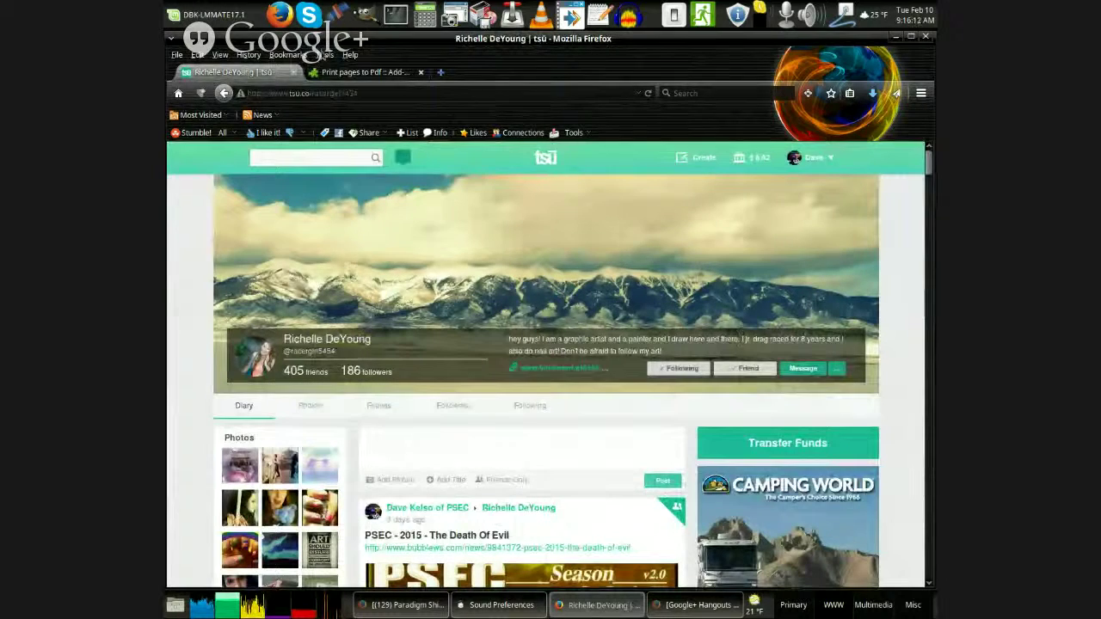
left_click(325, 55)
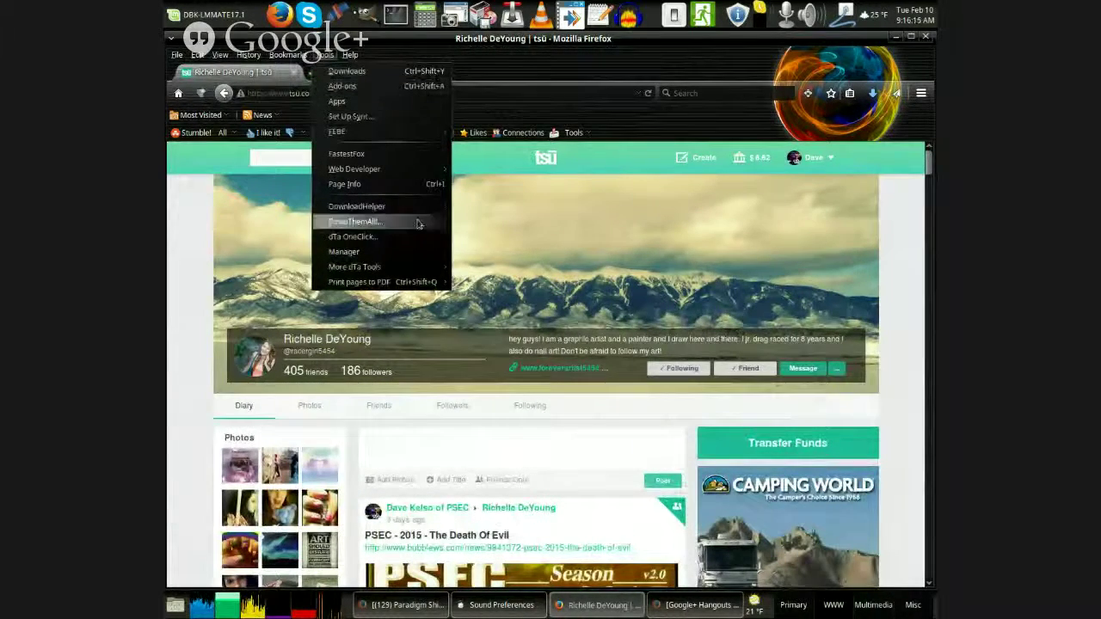
mouse_move(423, 284)
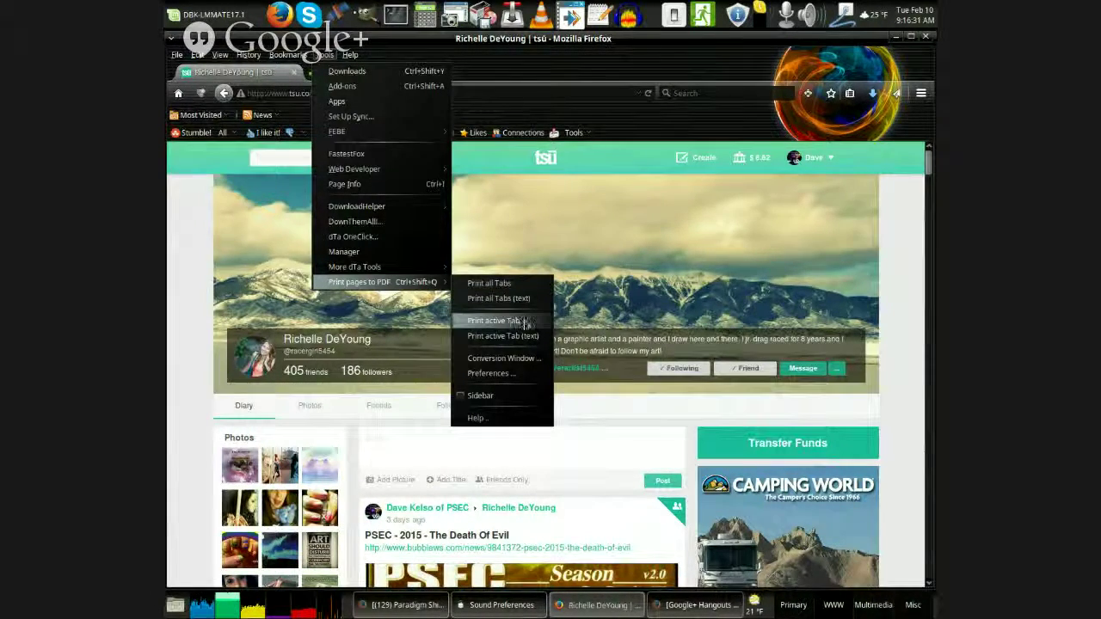
left_click(520, 322)
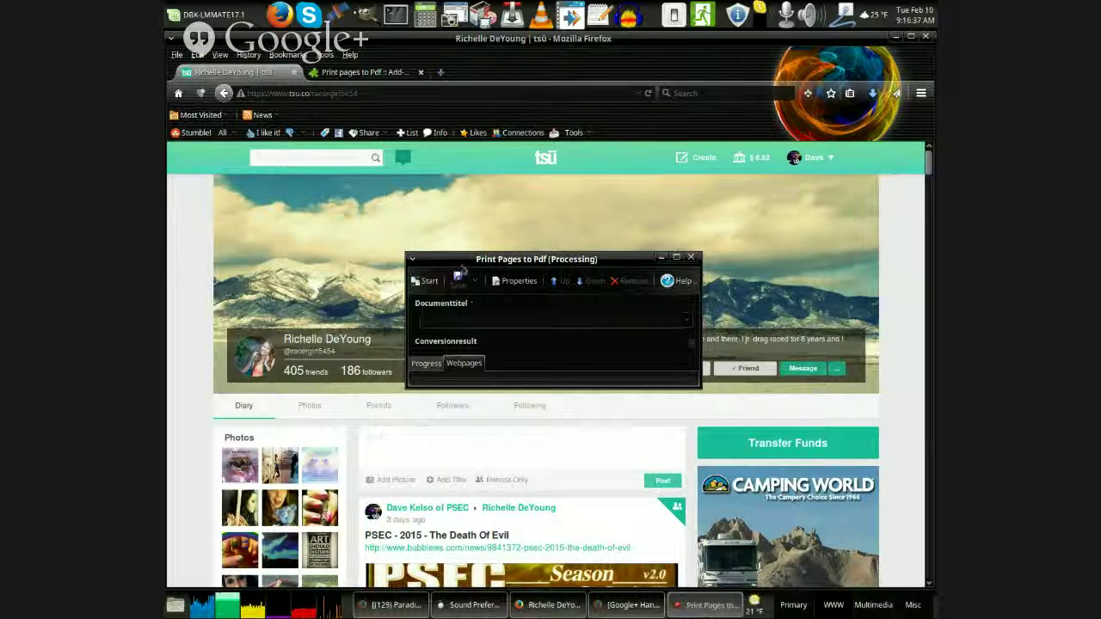
Reposition and enlarge the Print Pages to Pdf window while all 28 pages process
left_click_drag(478, 260, 470, 271)
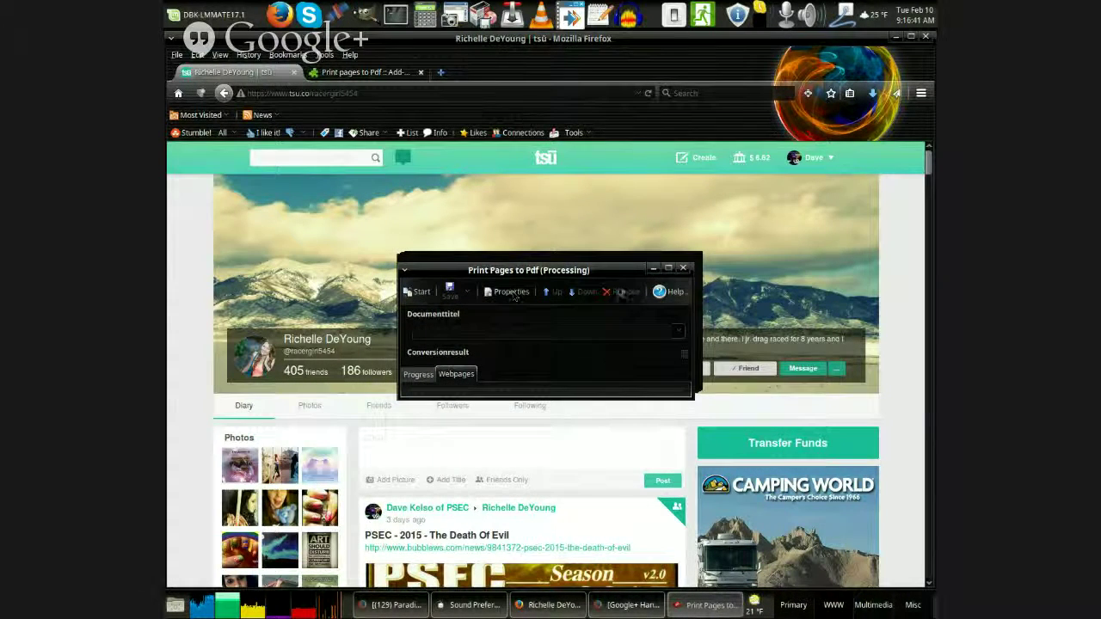
left_click_drag(608, 271, 619, 261)
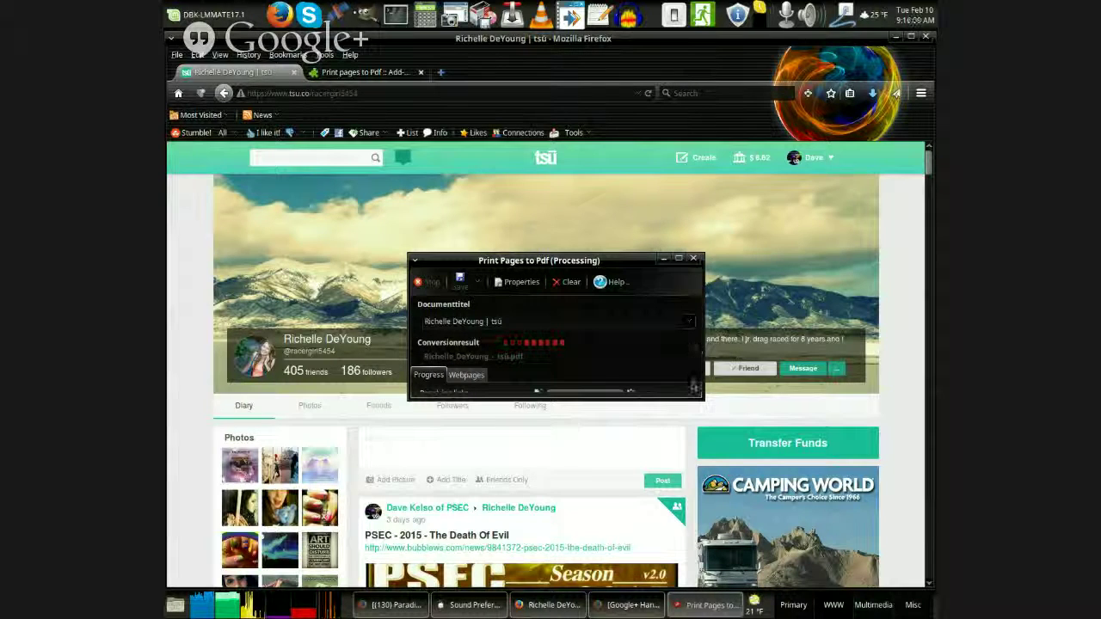
left_click_drag(696, 392, 793, 527)
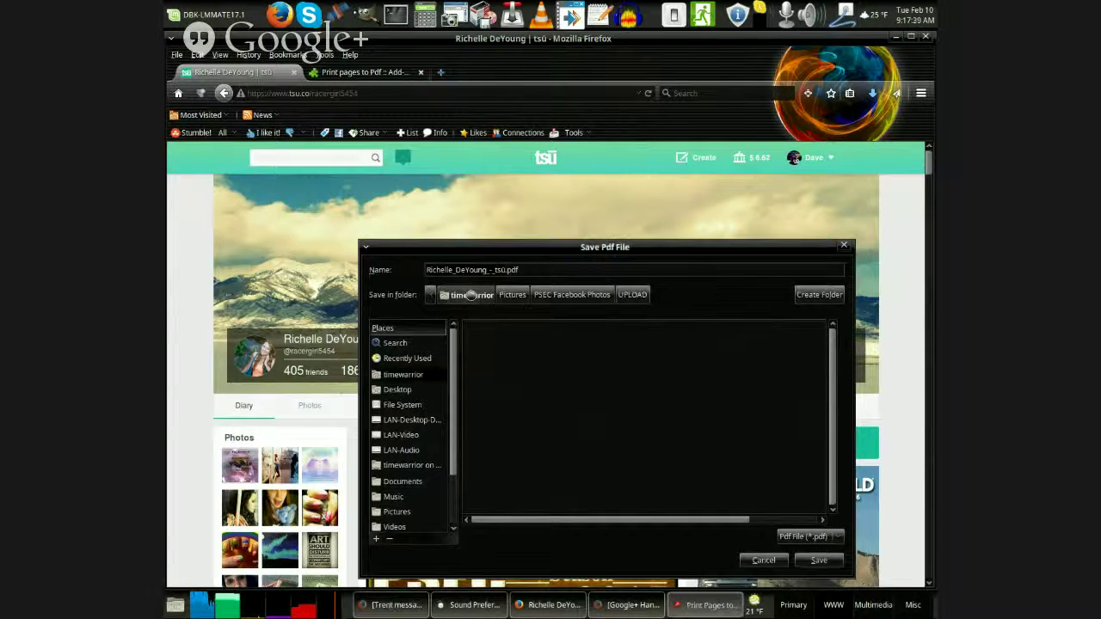
Save the converted profile PDF into the home folder's Documents directory
left_click(472, 297)
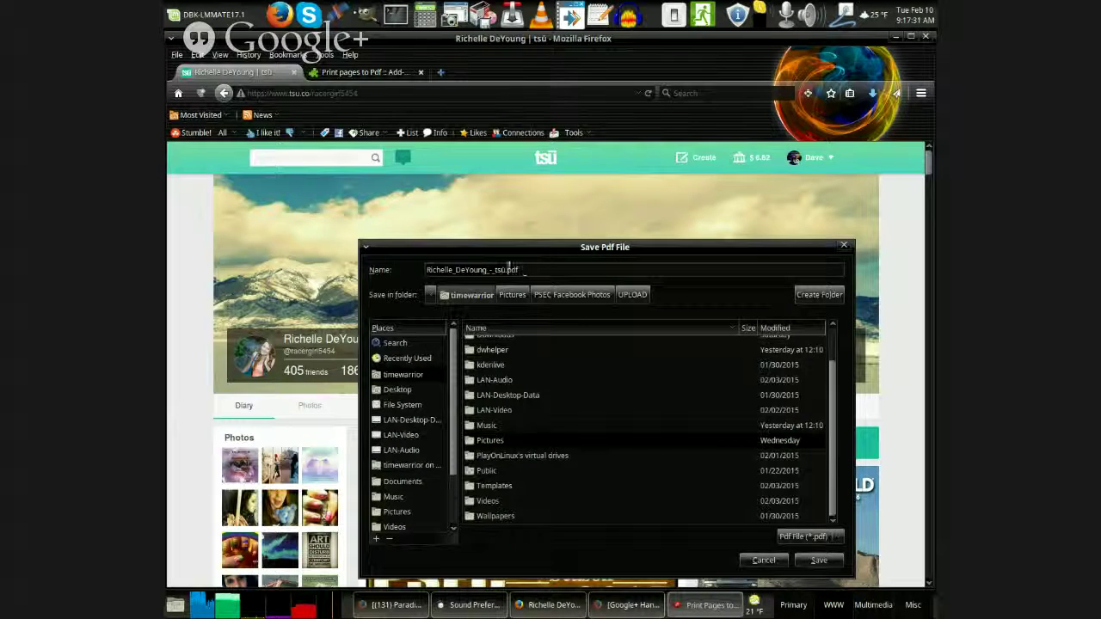
scroll(503, 422, "up", 3)
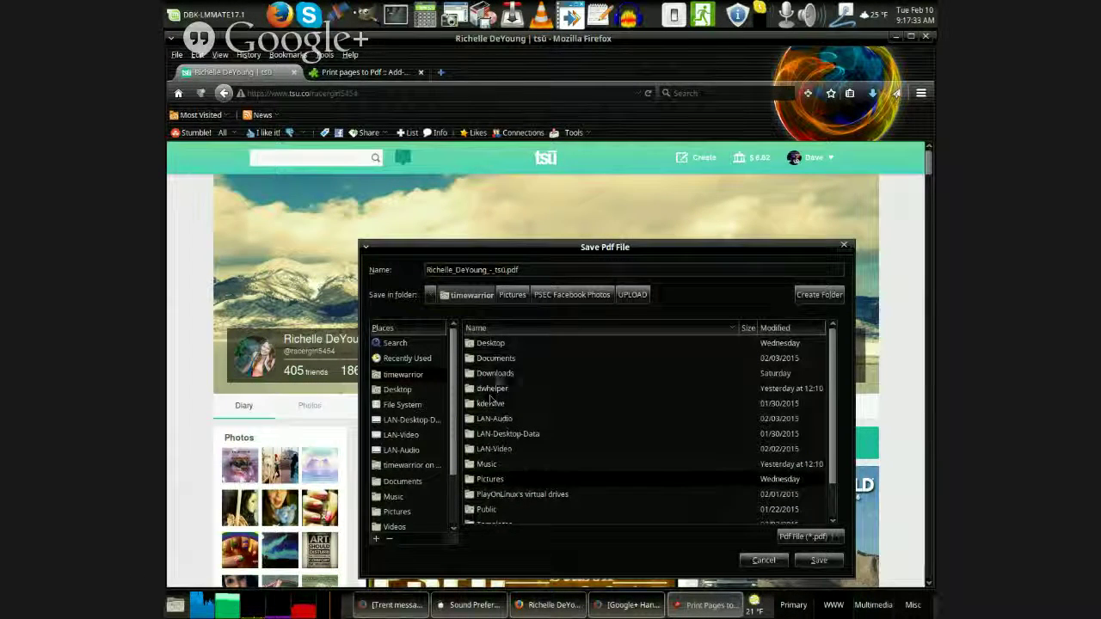
double_click(495, 357)
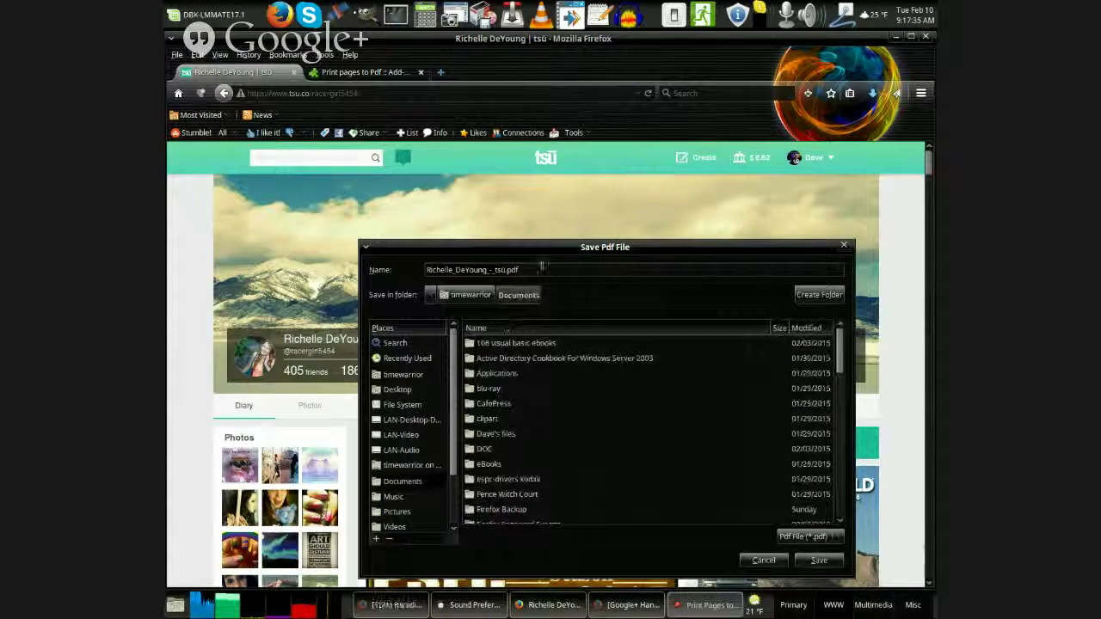
scroll(560, 440, "down", 12)
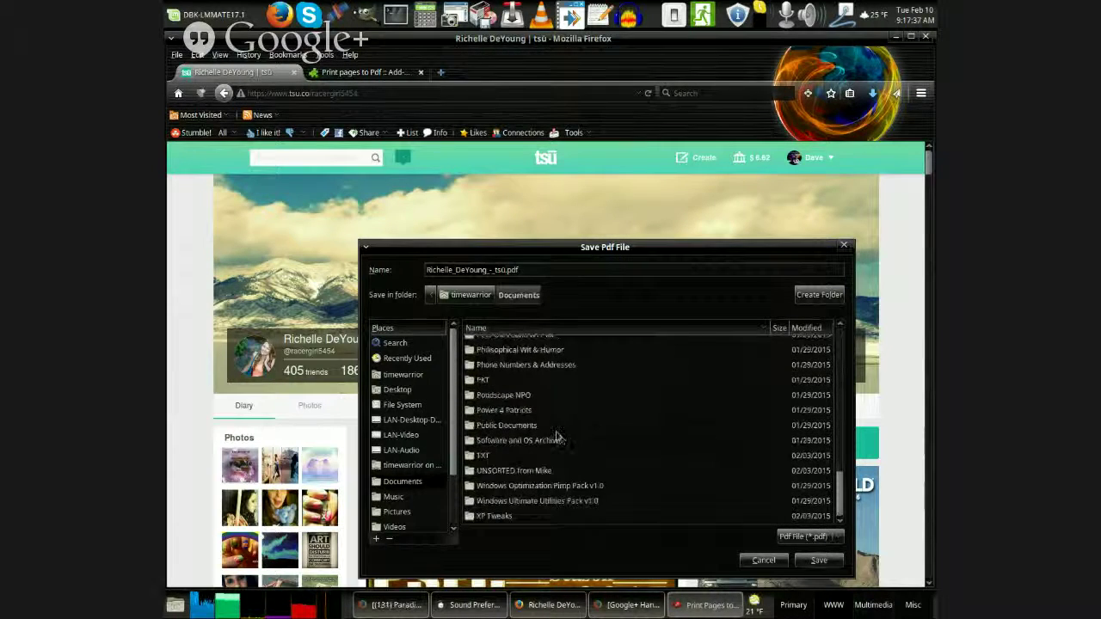
scroll(565, 437, "up", 12)
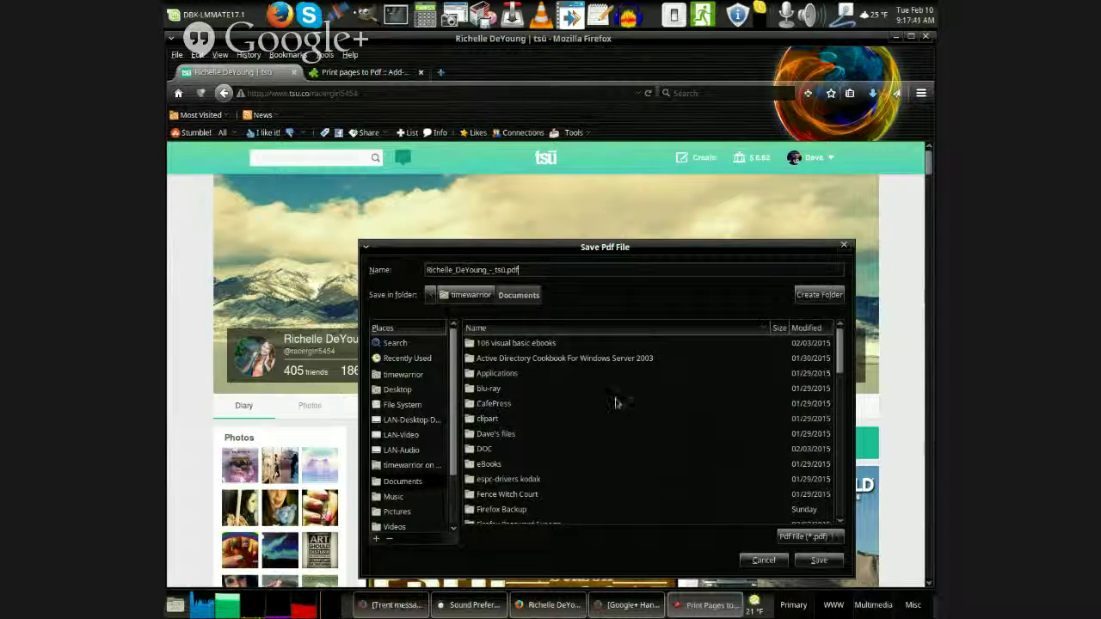
left_click(825, 561)
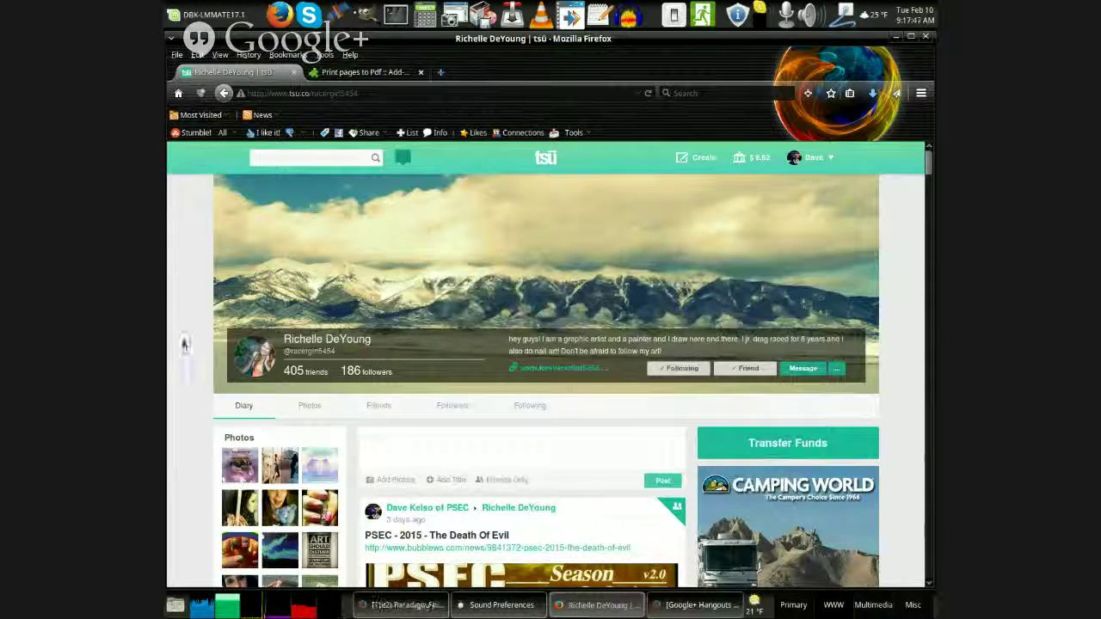
Minimize Firefox and close the Sound Preferences window
left_click(894, 38)
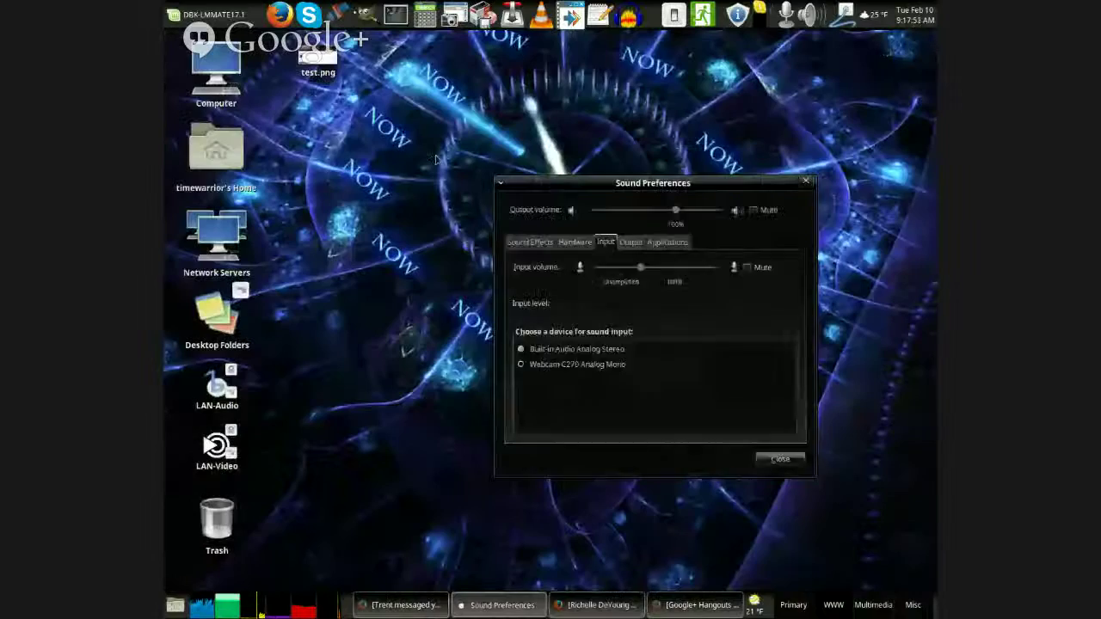
left_click(806, 183)
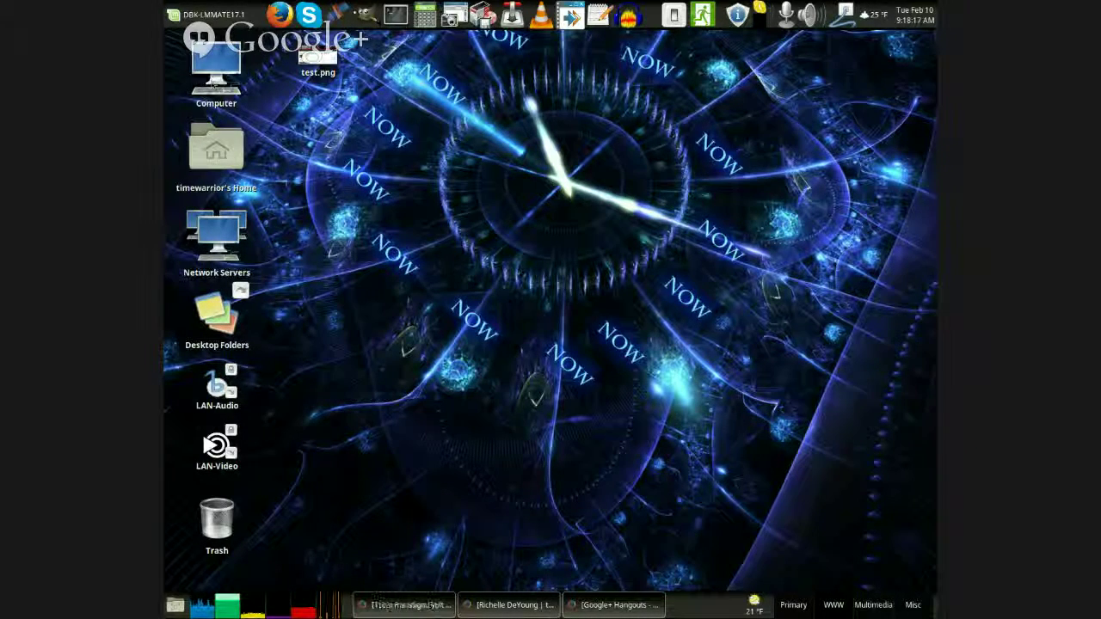
Open the home Documents folder in Caja via the Computer desktop icon
right_click(225, 92)
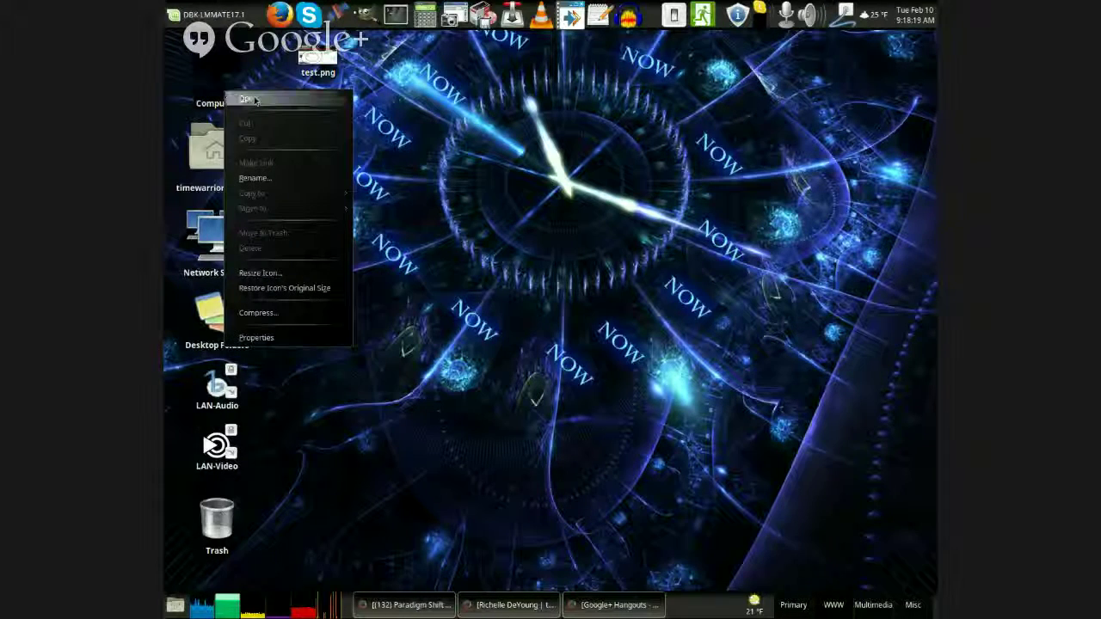
left_click(263, 100)
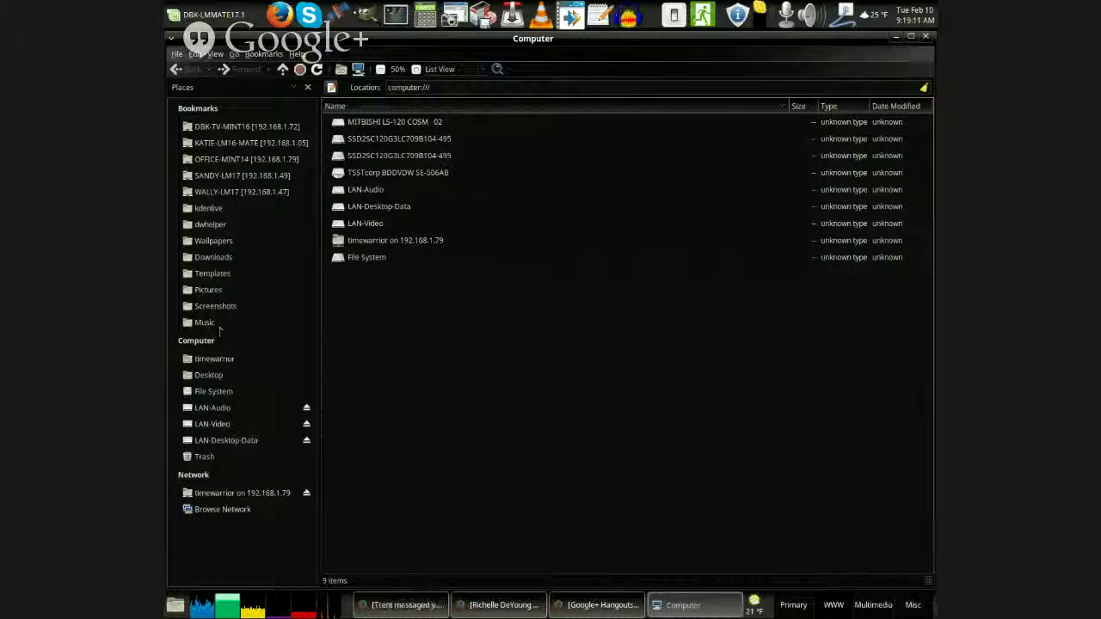
left_click(214, 358)
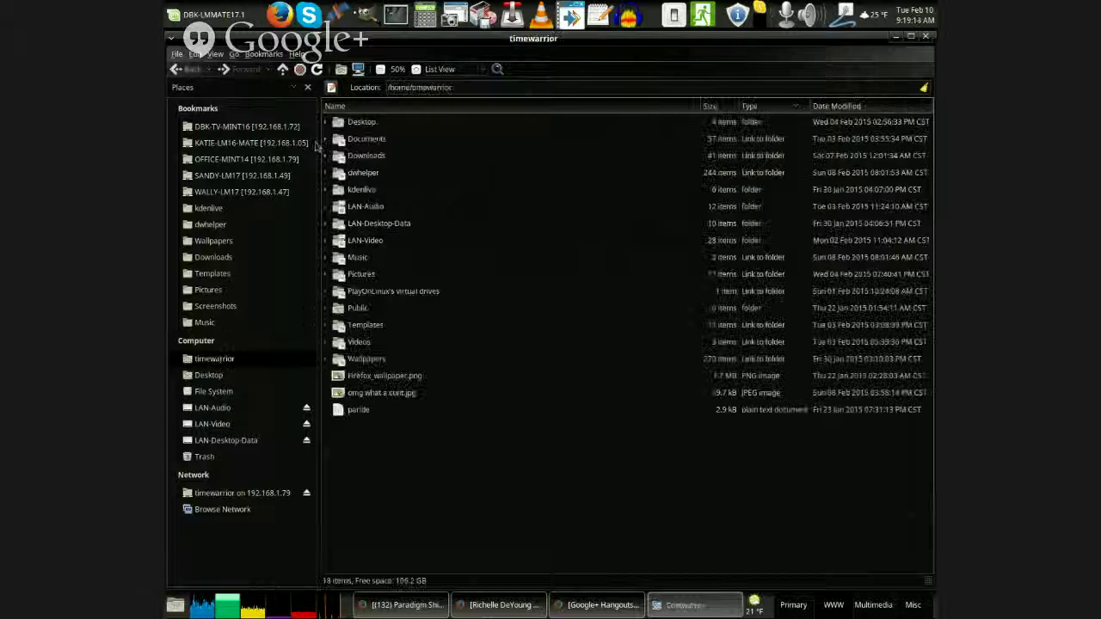
double_click(385, 146)
Bookmark Documents in the sidebar and select the saved 7.0 MB profile PDF
left_click(266, 54)
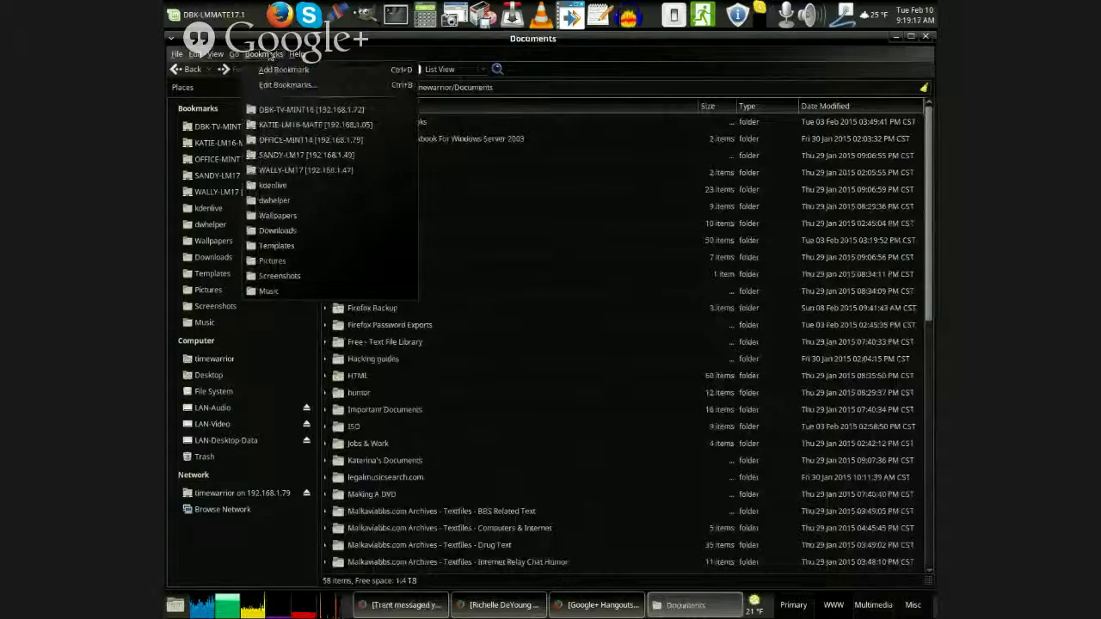
left_click(284, 69)
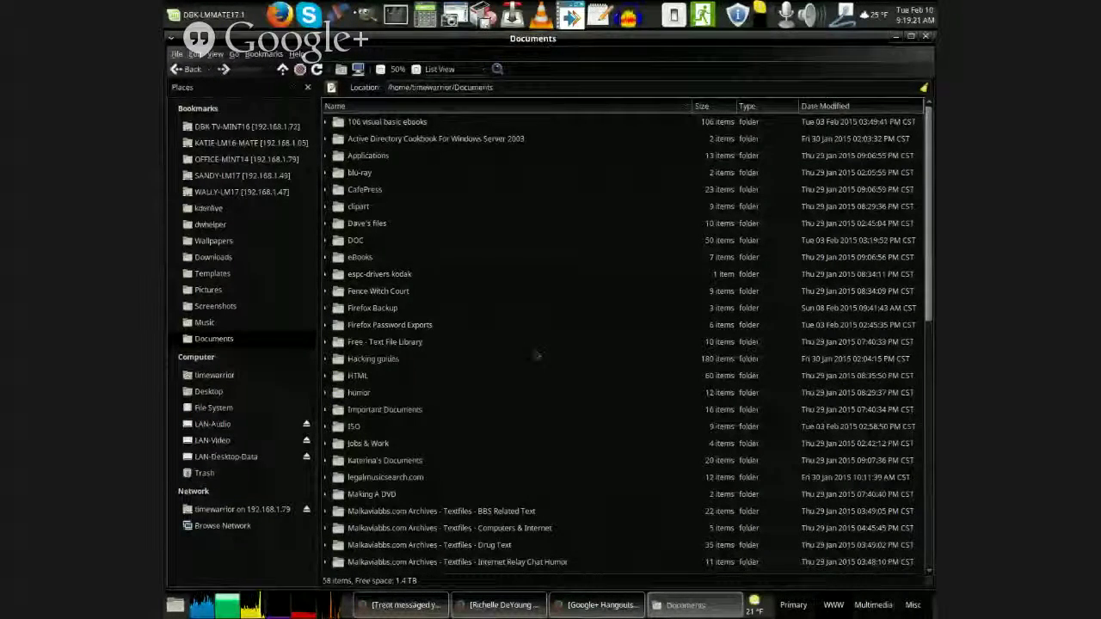
scroll(528, 346, "down", 10)
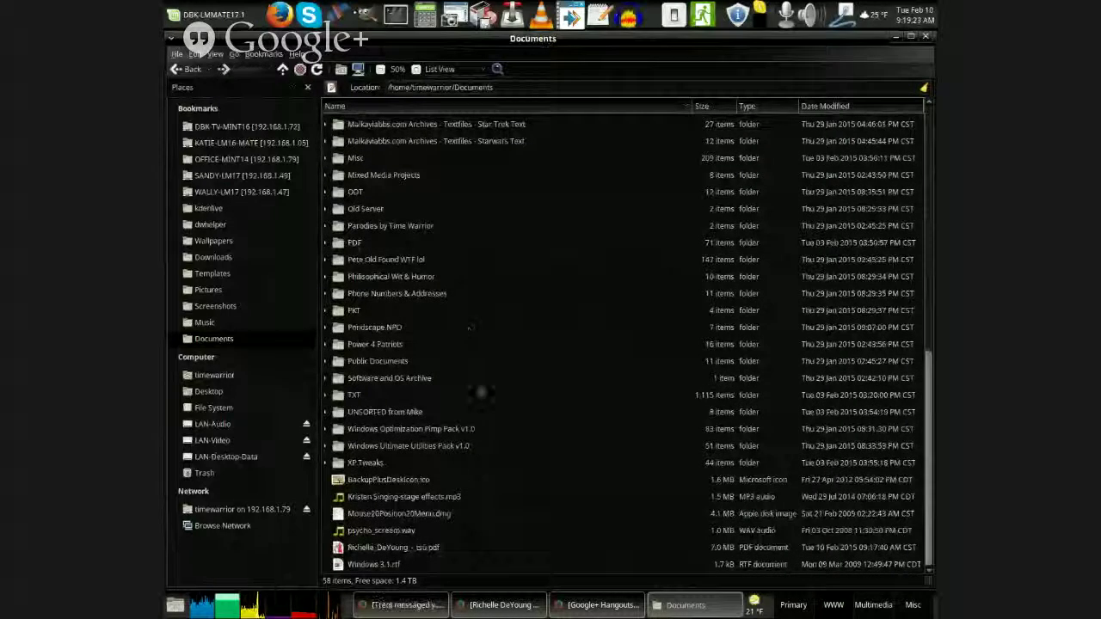
left_click(424, 552)
Open the saved 7.0 MB profile PDF from Caja with Document Viewer
right_click(424, 552)
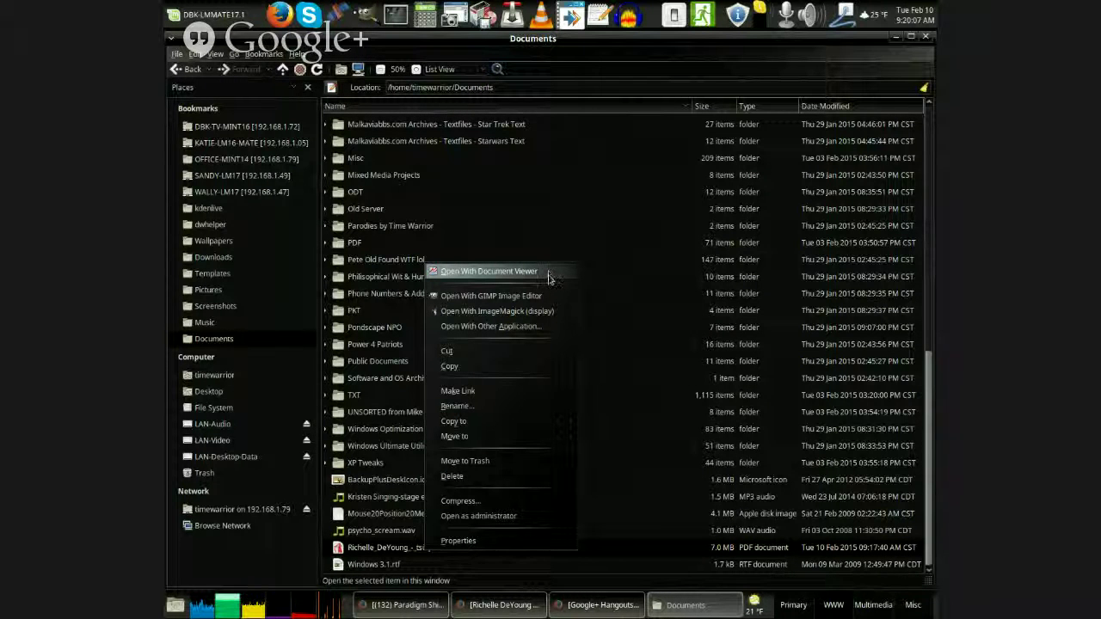
left_click(549, 273)
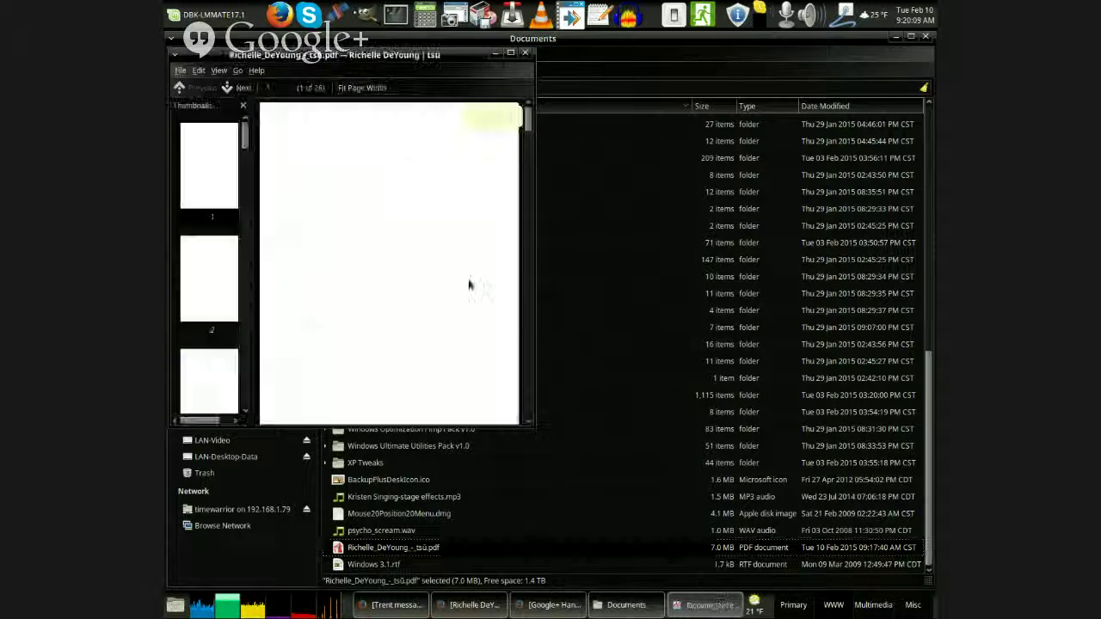
Maximize Document Viewer and scroll the 28-page PDF to the three-panel bridge photo on page 3
left_click(511, 54)
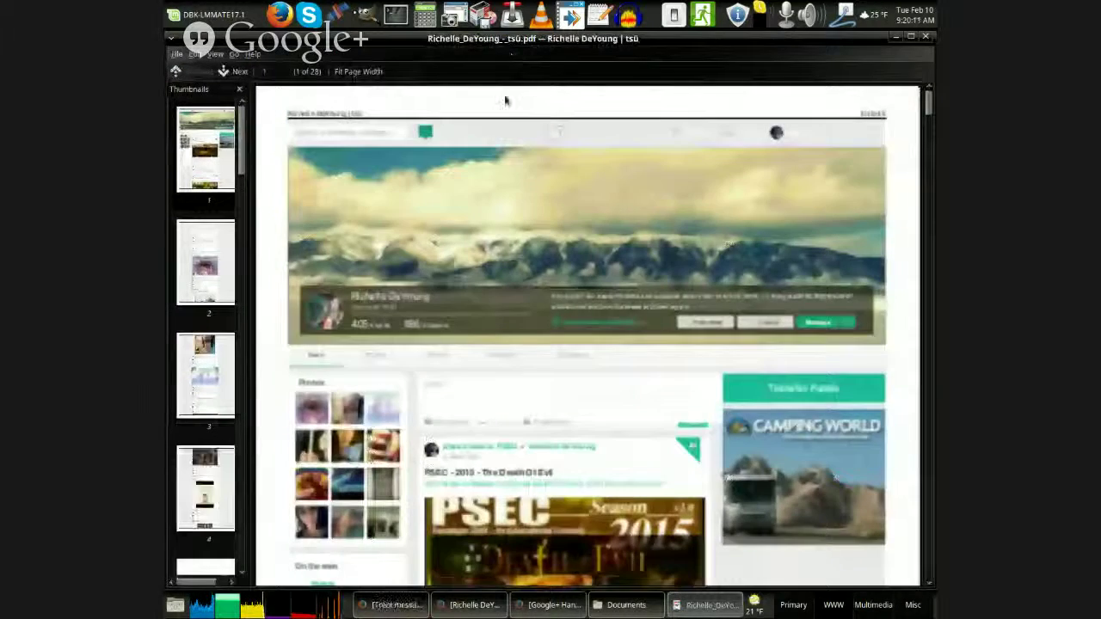
scroll(362, 238, "down", 10)
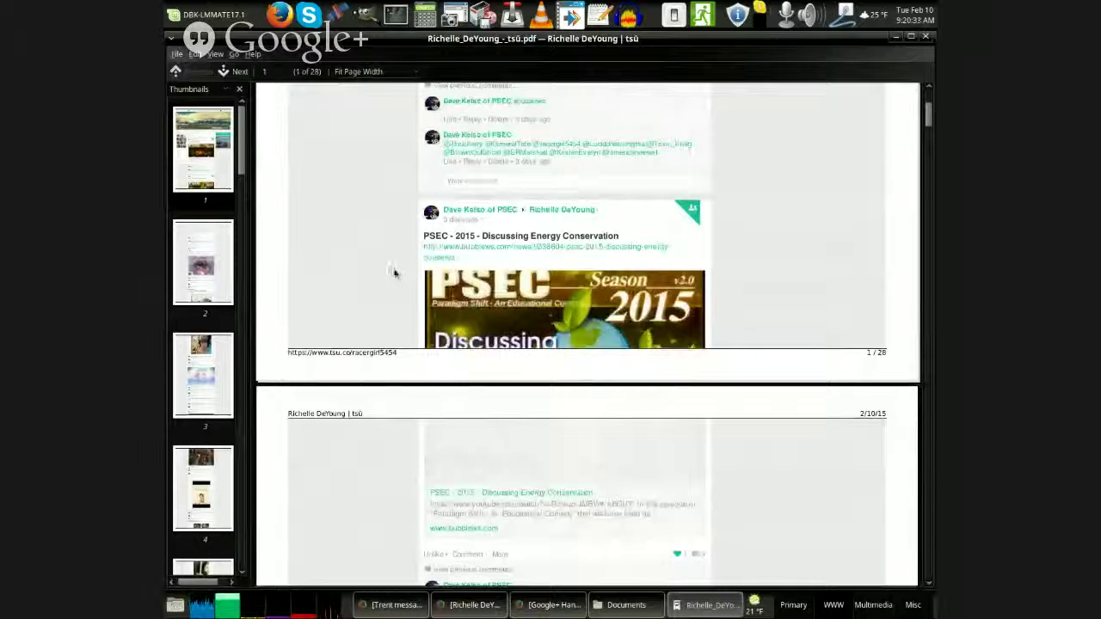
scroll(351, 257, "down", 10)
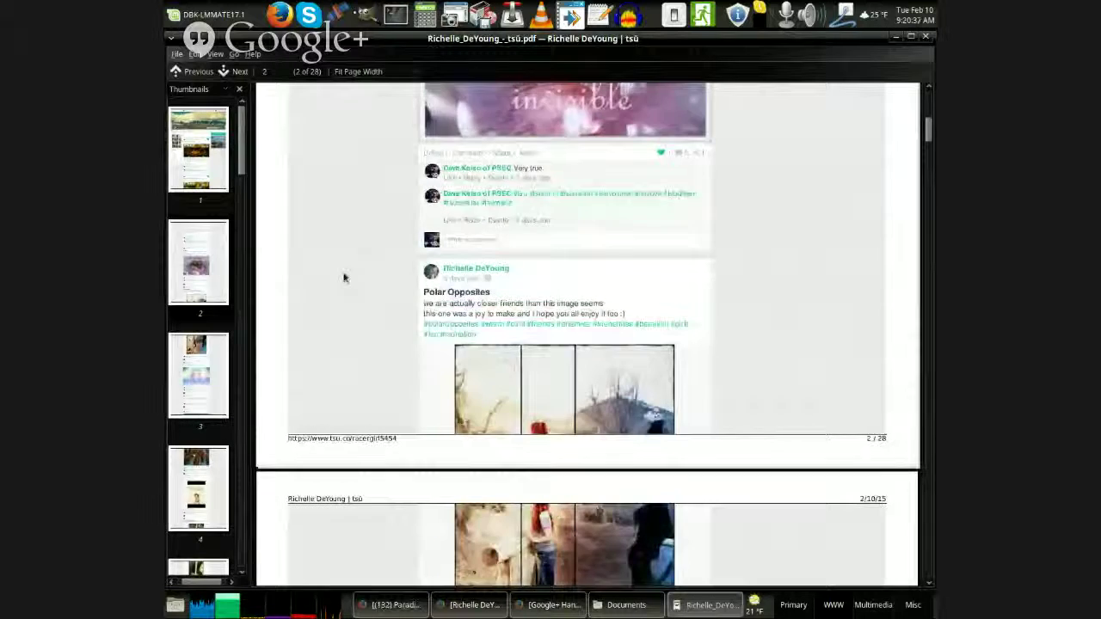
scroll(344, 270, "down", 5)
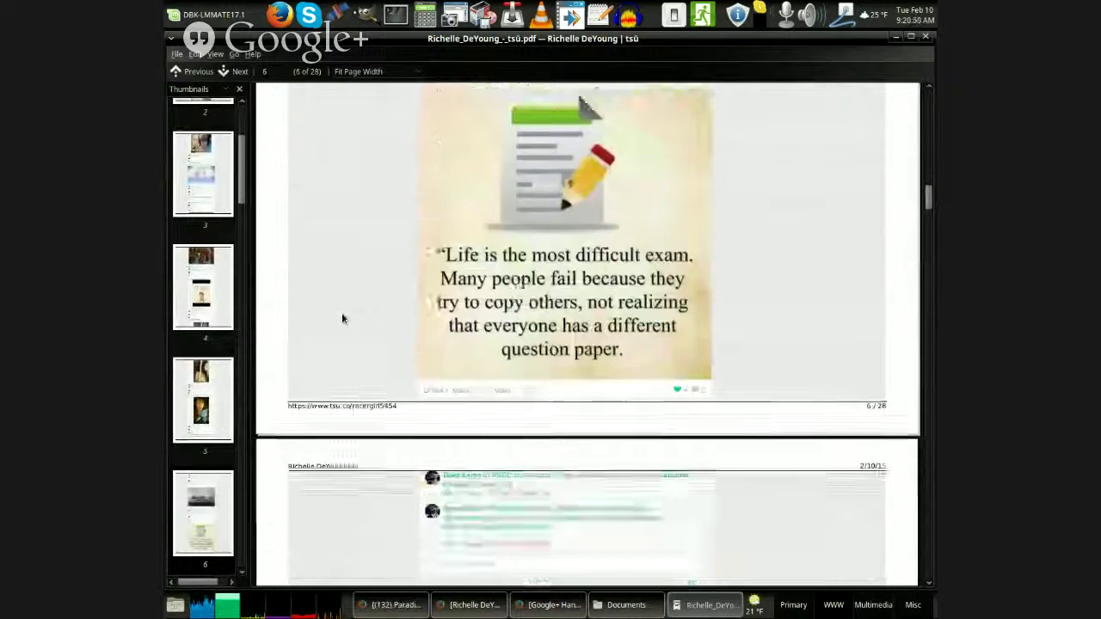
scroll(341, 321, "up", 2)
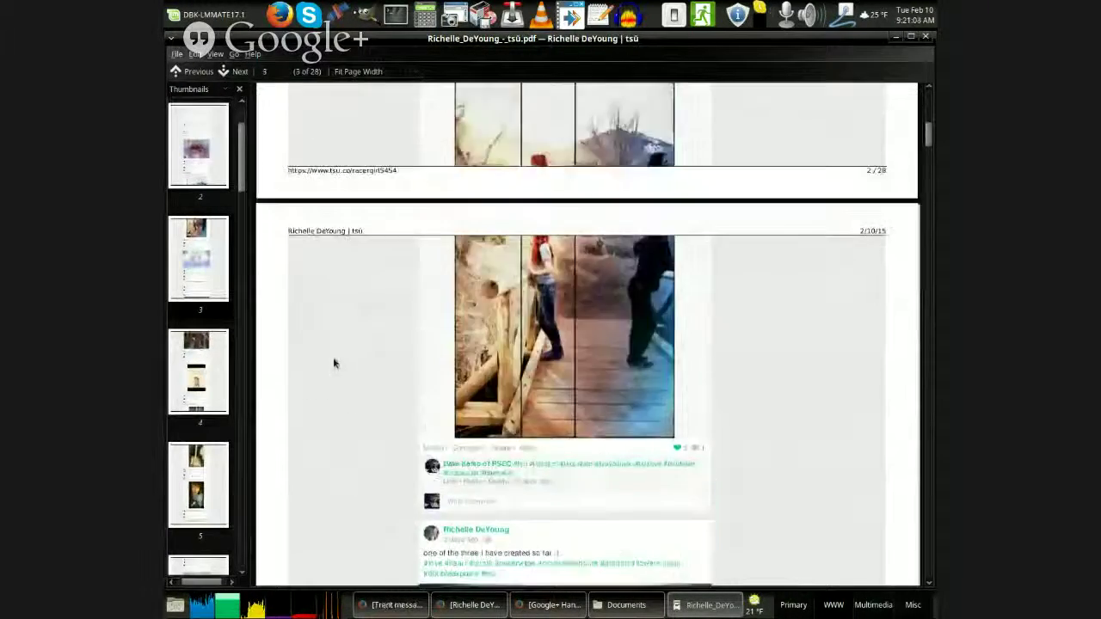
Choose Save Image As... for the bridge photo on page 3
right_click(580, 295)
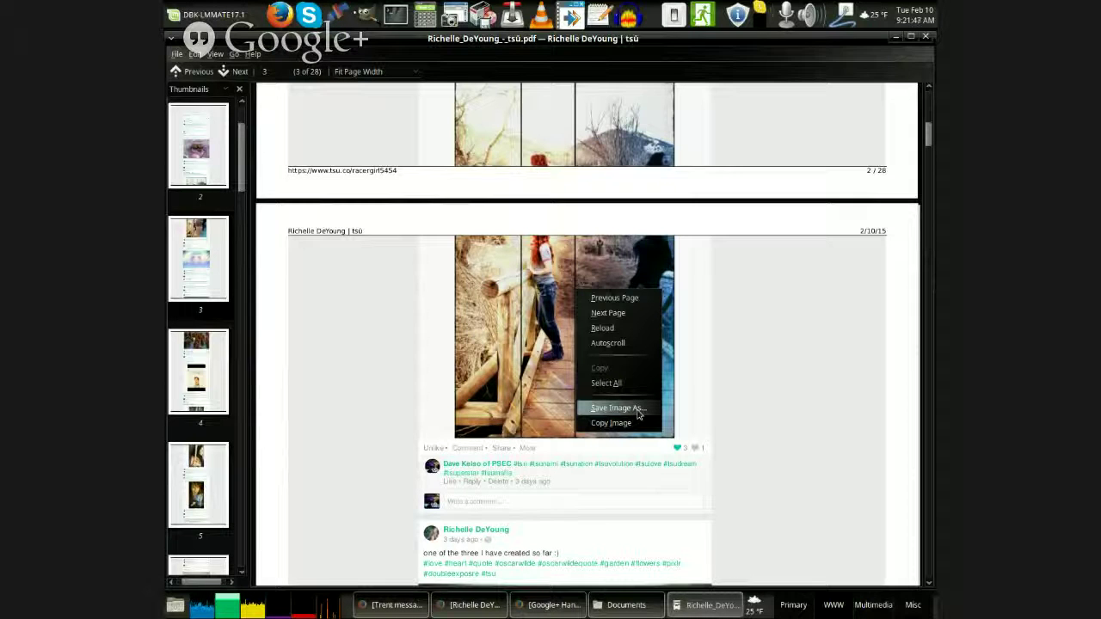
left_click(638, 413)
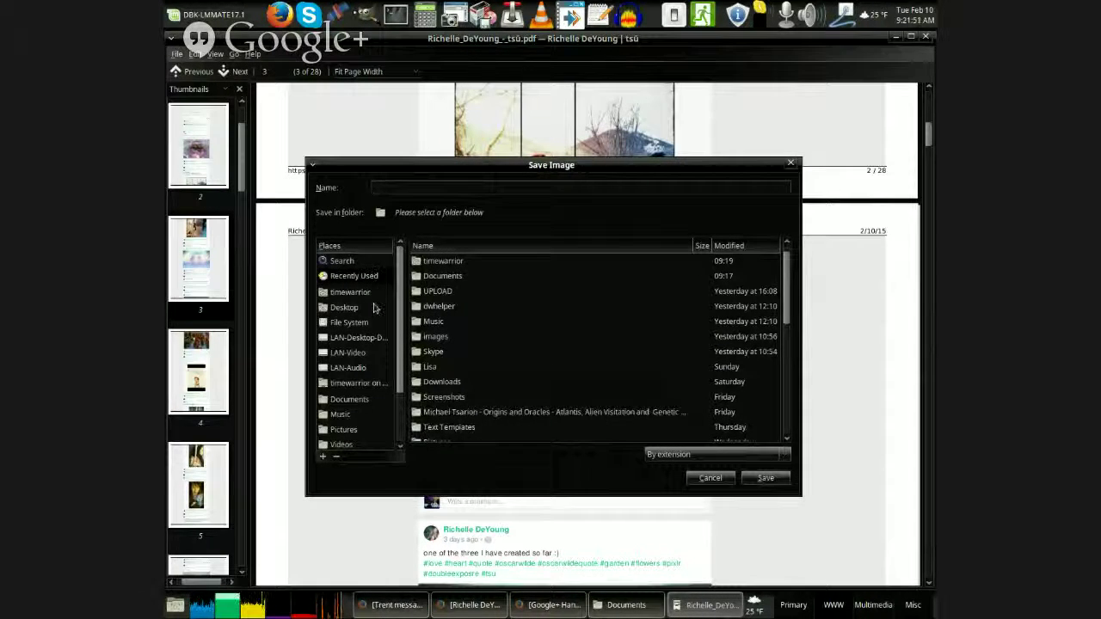
Save the bridge photo to Documents as 'image test.png'
scroll(378, 314, "down", 2)
left_click(363, 342)
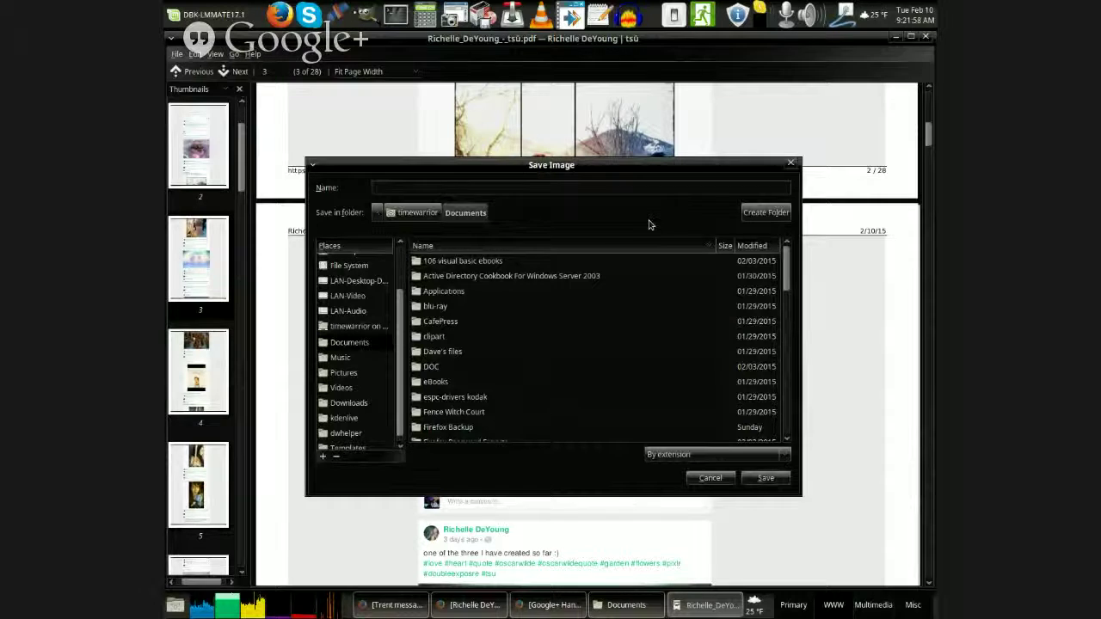
type("image")
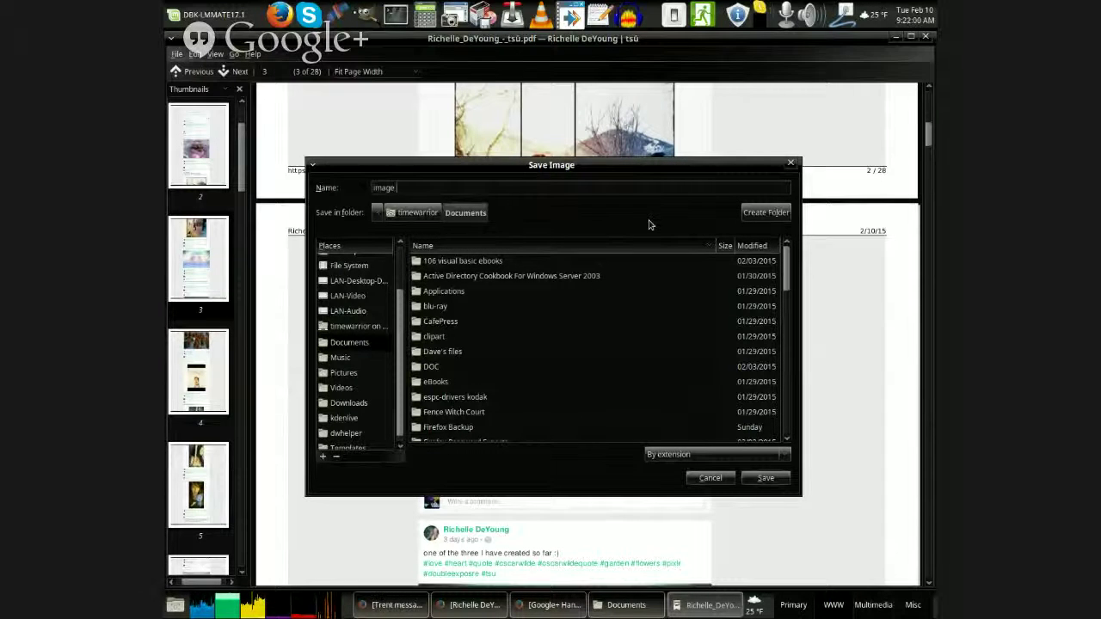
type(" test")
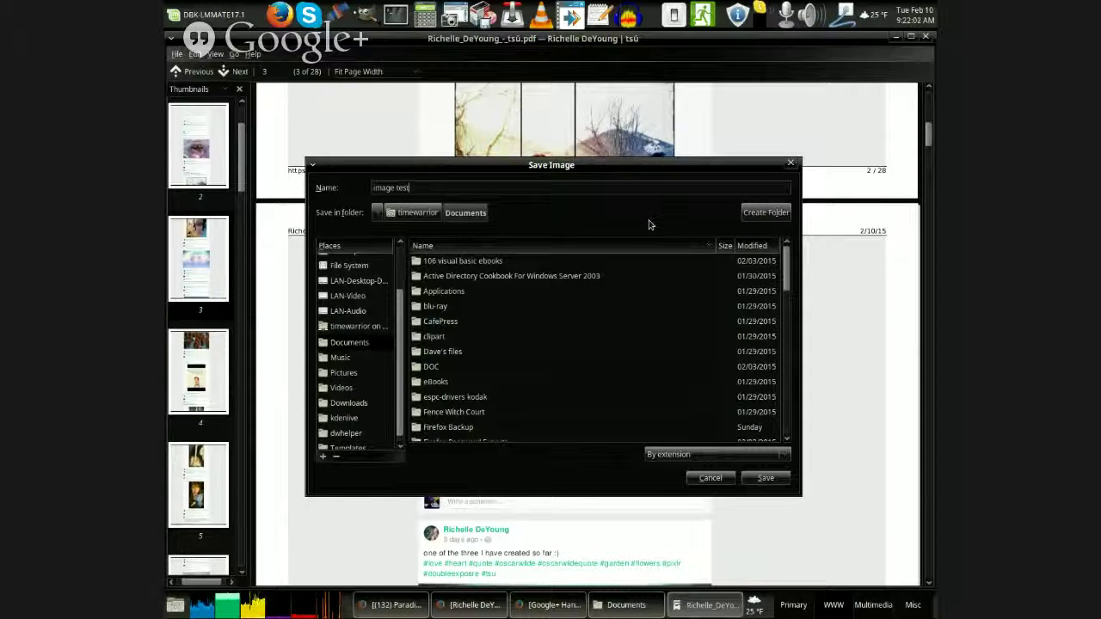
type(".png")
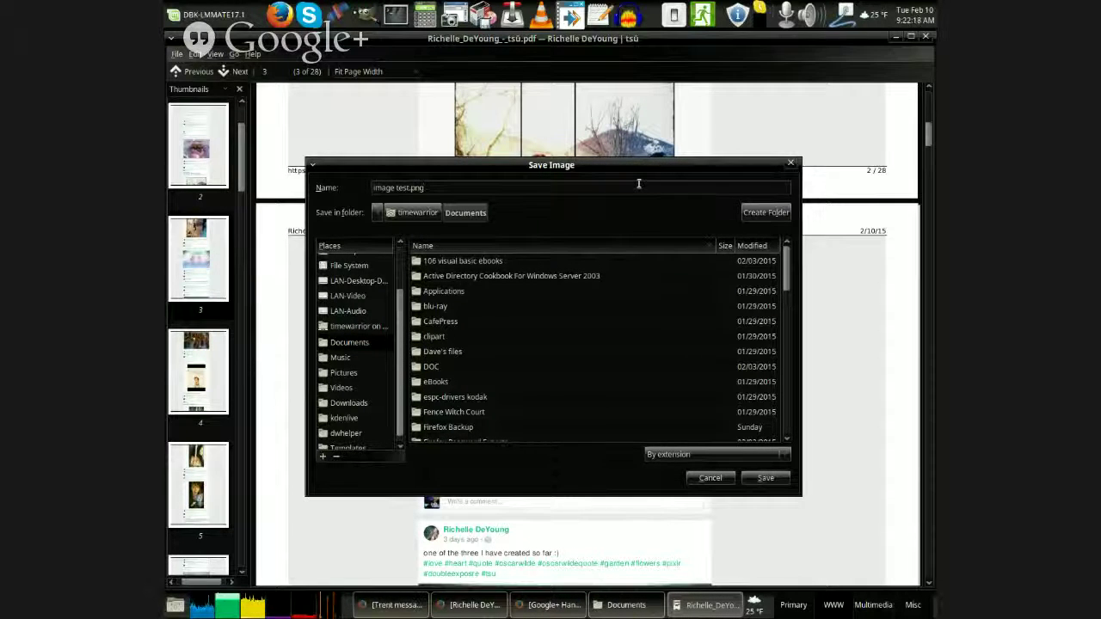
left_click_drag(646, 169, 680, 178)
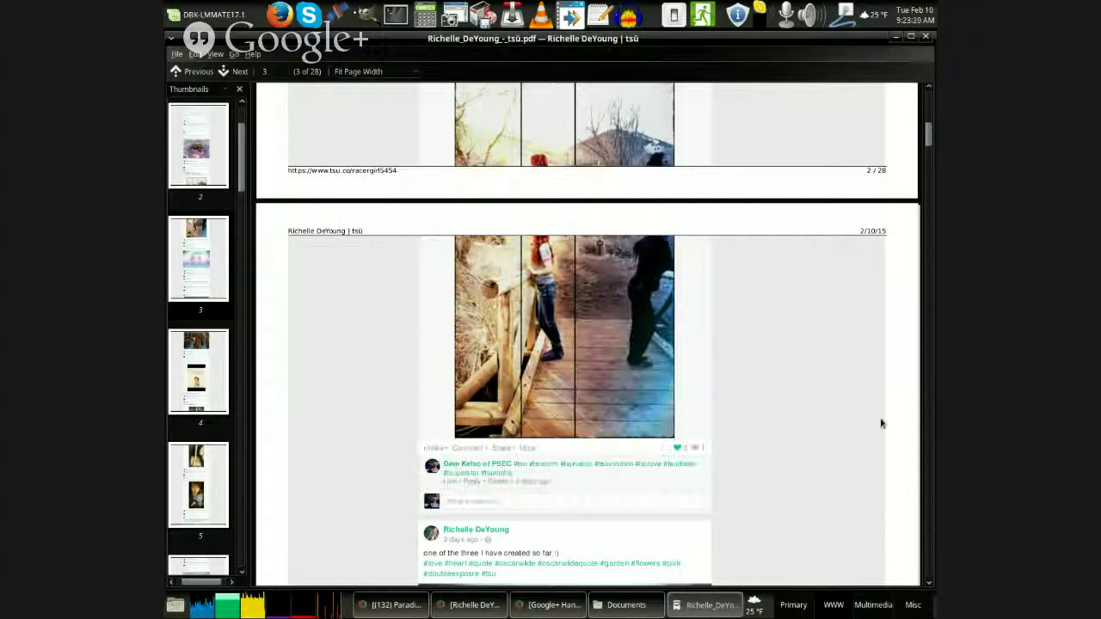
Return to the Documents folder, select the 1.5 MB image test.png and show its context menu
left_click(626, 604)
scroll(449, 378, "down", 1)
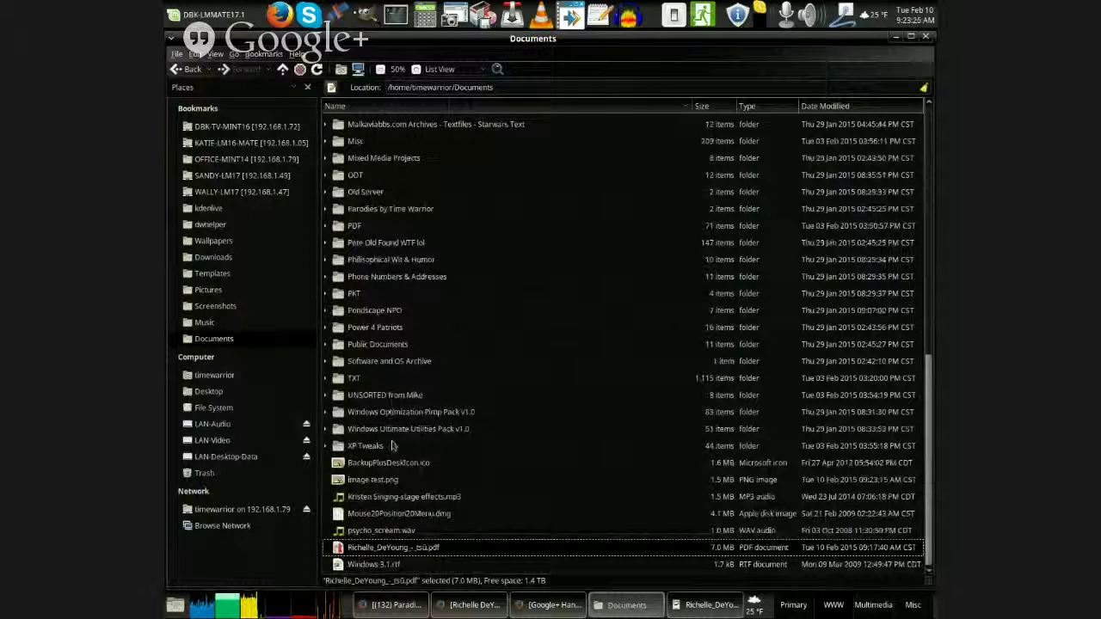
left_click(390, 482)
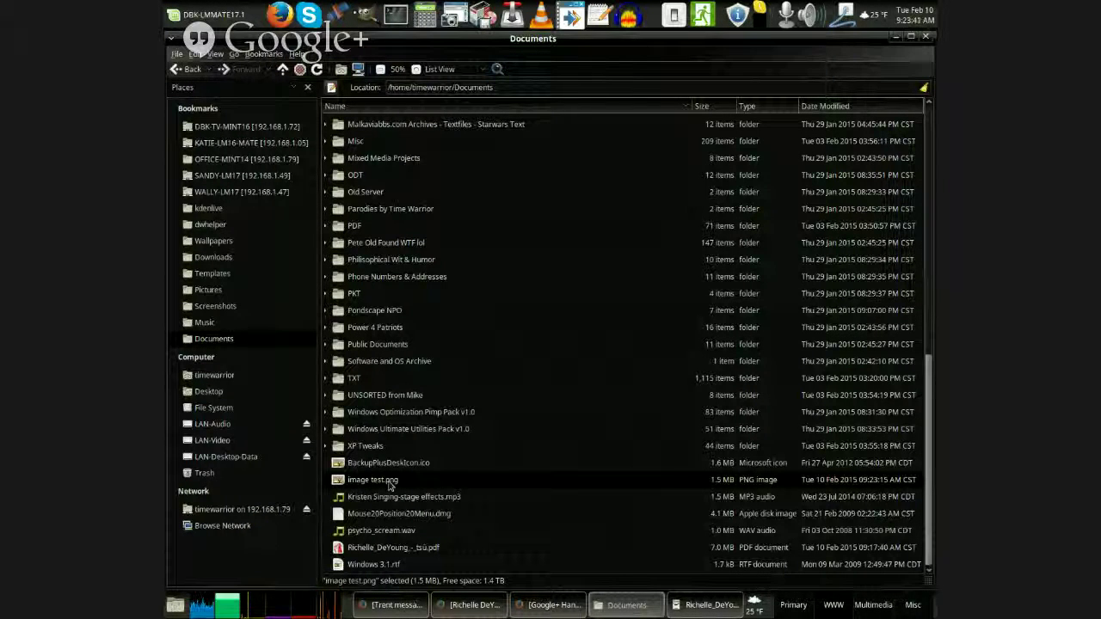
right_click(389, 486)
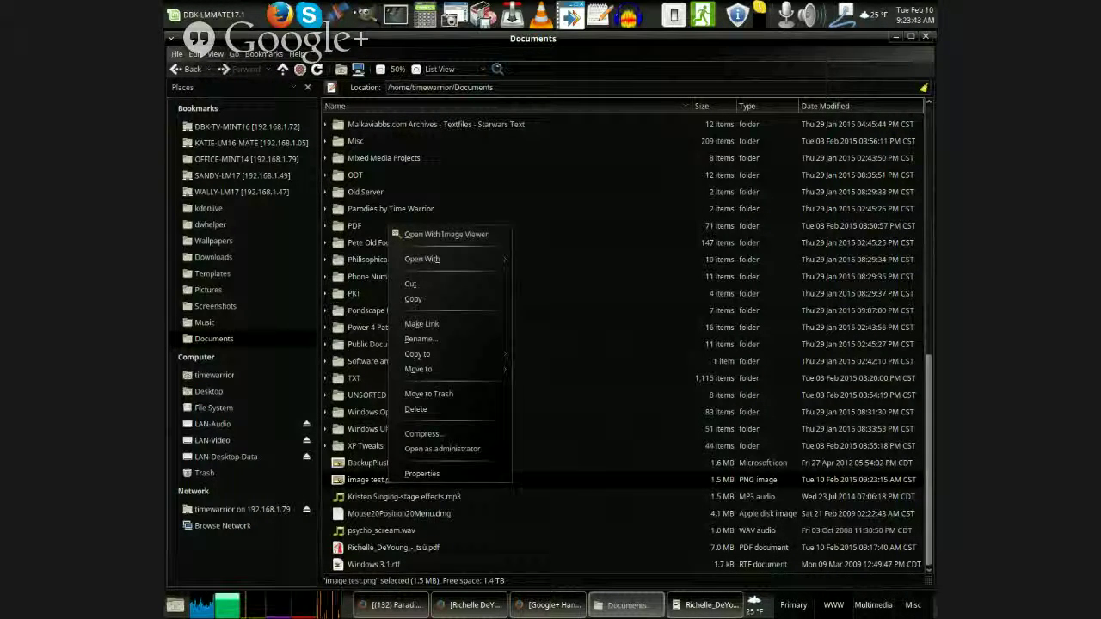
Open image test.png maximized in Eye of MATE and zoom in and out over the bridge photo
left_click(471, 233)
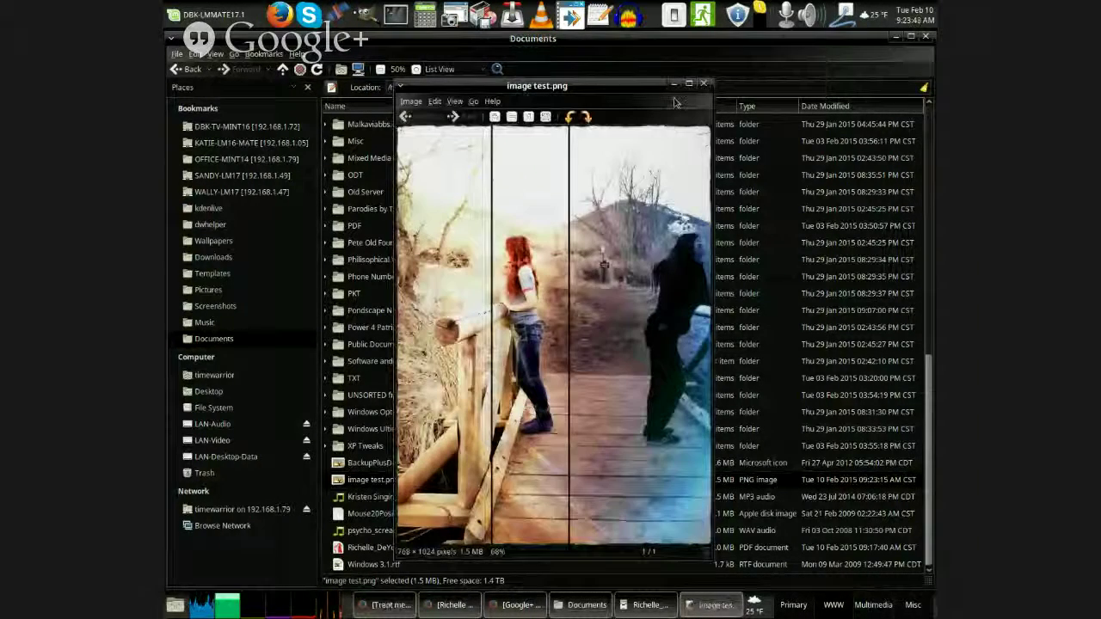
left_click(687, 84)
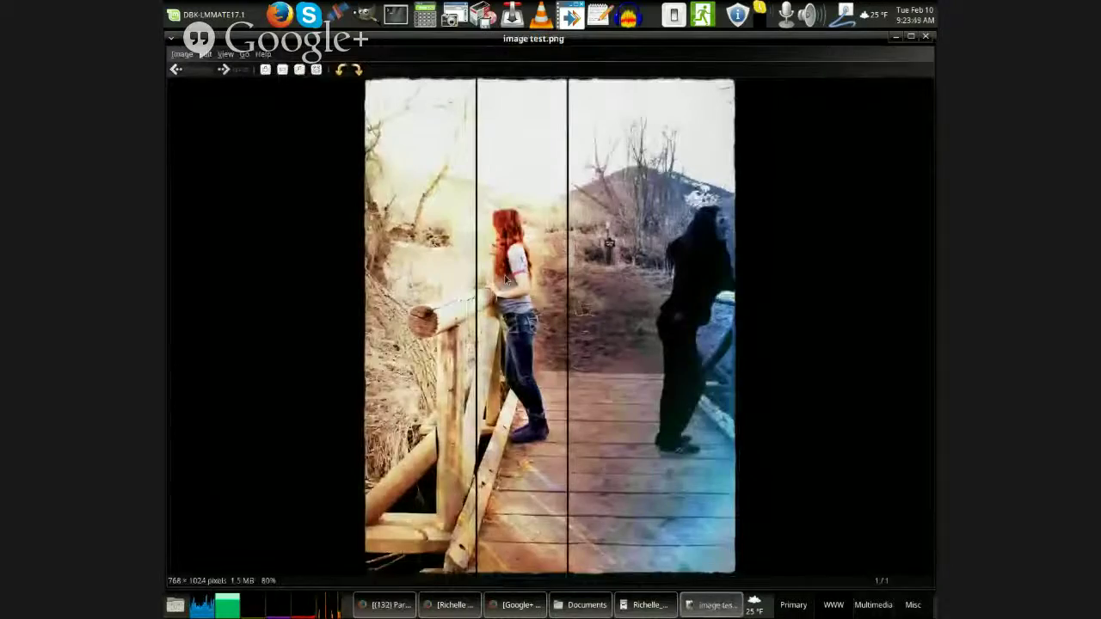
scroll(507, 271, "up", 3)
scroll(507, 269, "up", 2)
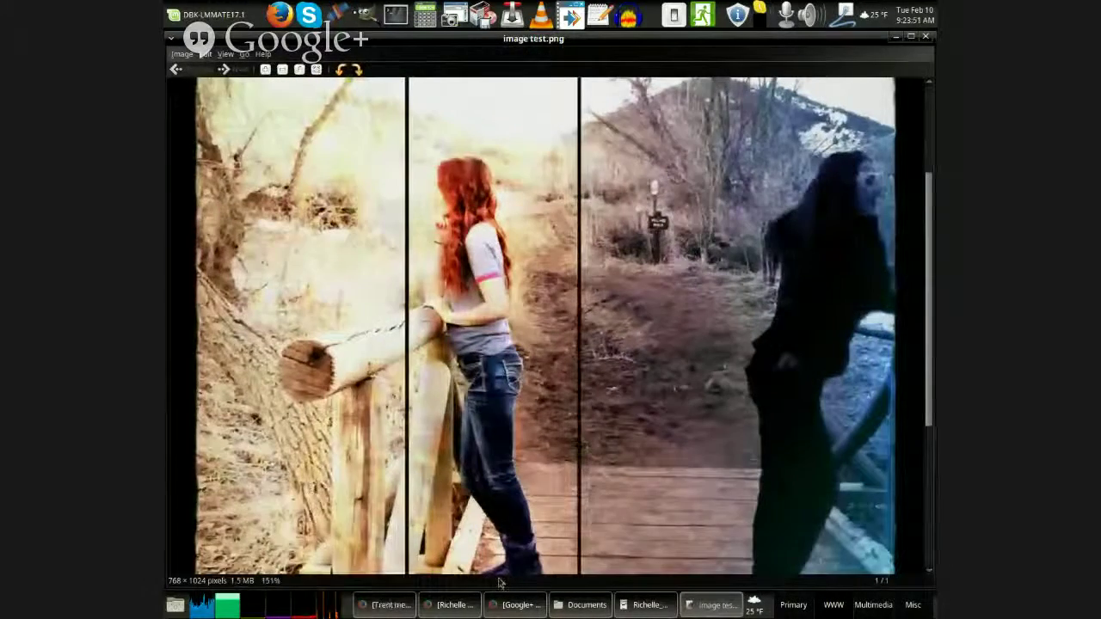
scroll(545, 292, "up", 1)
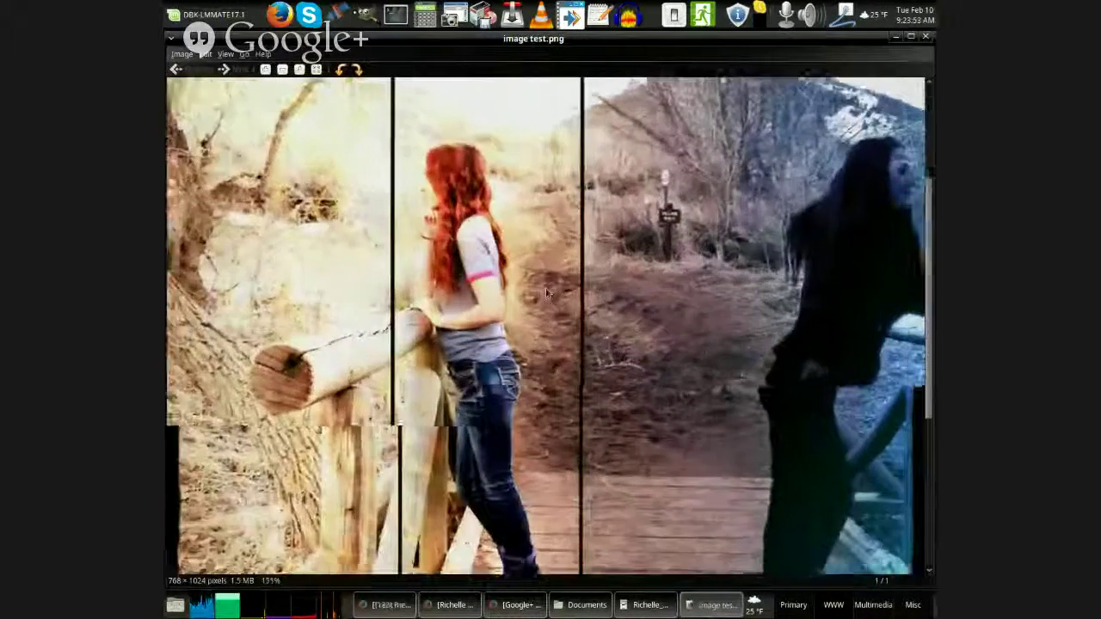
scroll(546, 291, "up", 2)
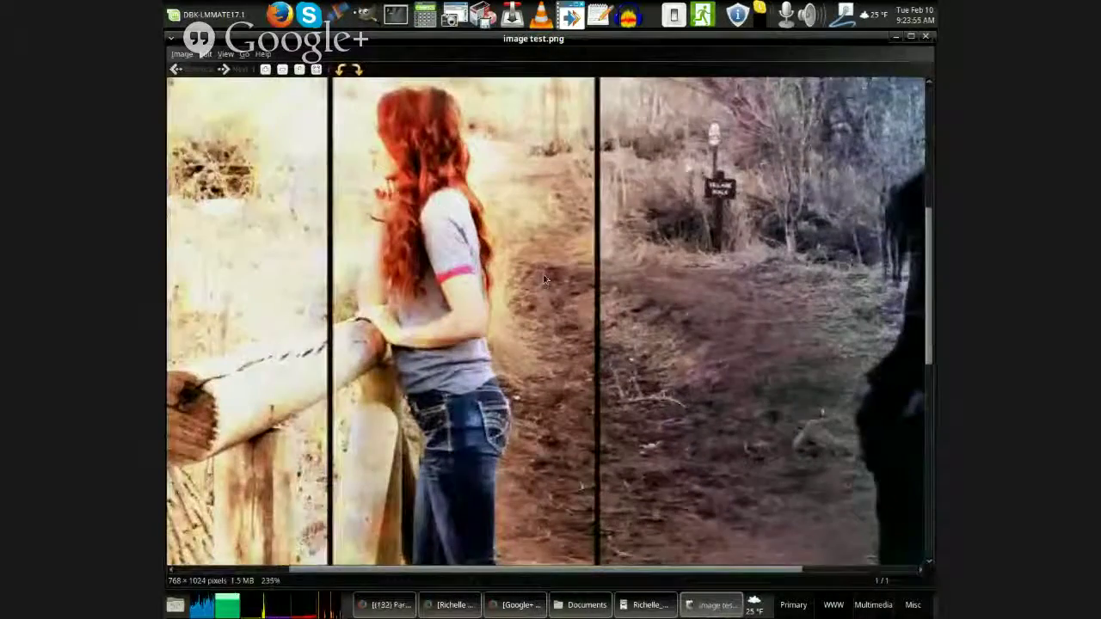
scroll(542, 277, "down", 4)
scroll(542, 277, "up", 3)
scroll(551, 275, "up", 2)
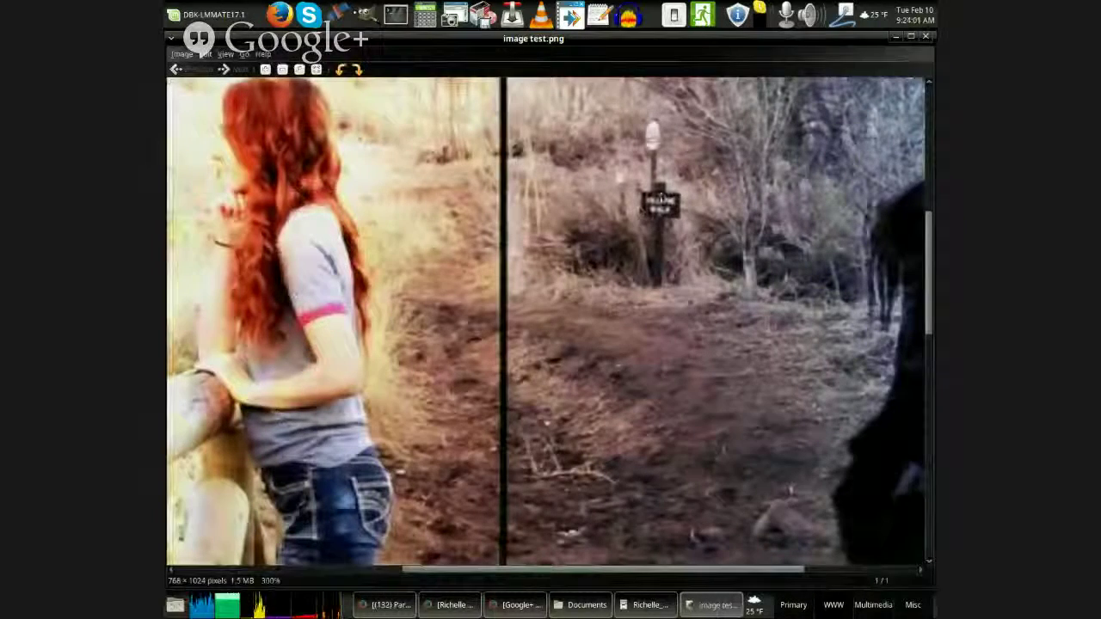
scroll(436, 266, "down", 1)
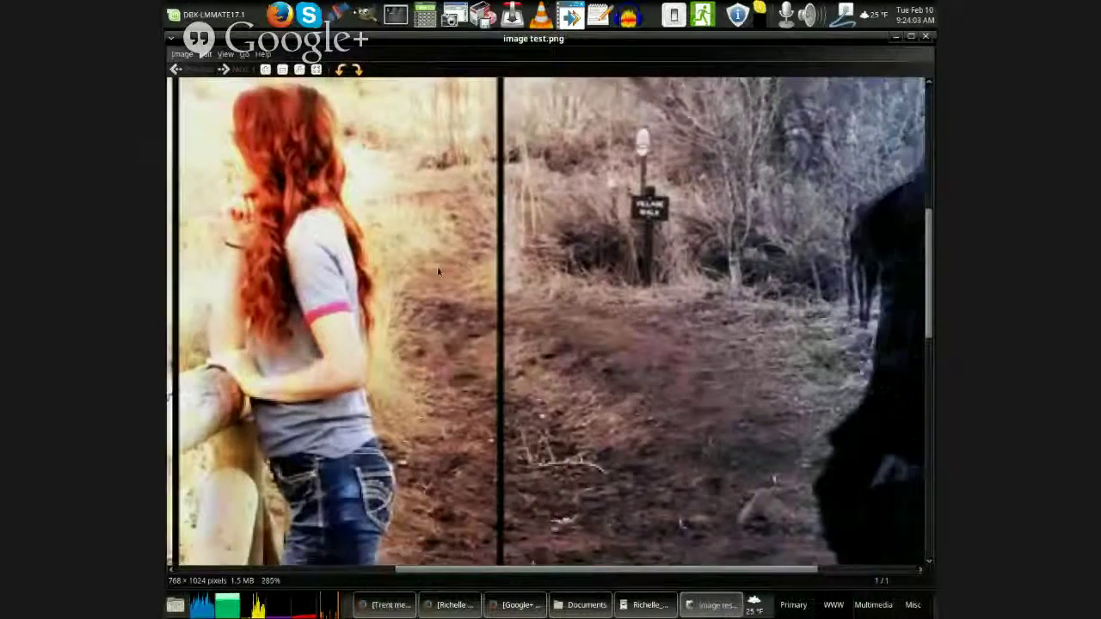
scroll(392, 327, "down", 4)
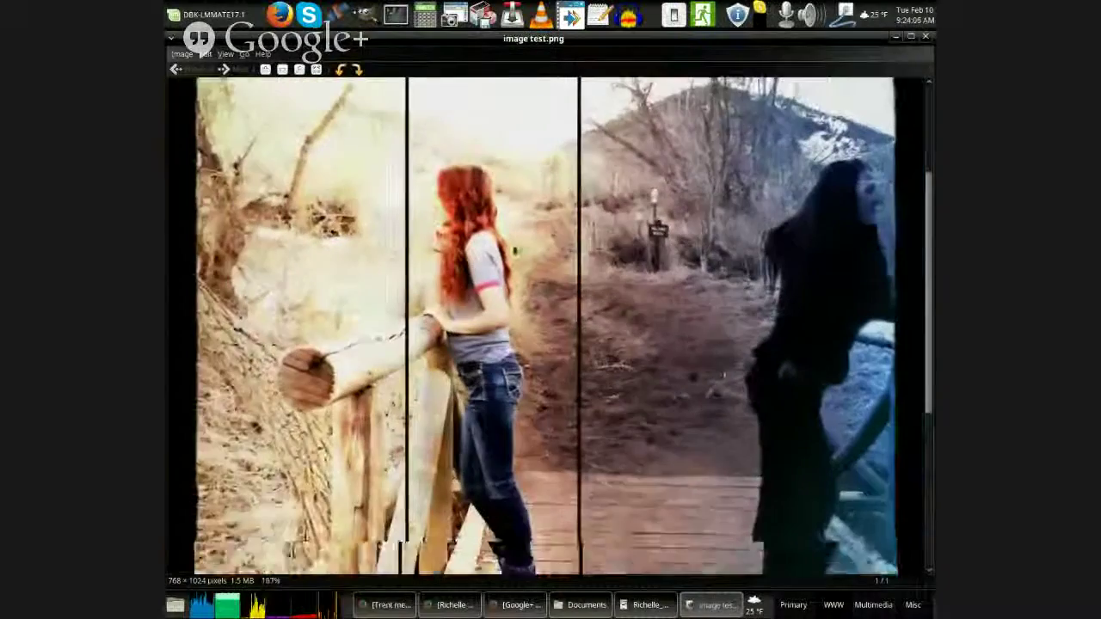
scroll(524, 245, "down", 3)
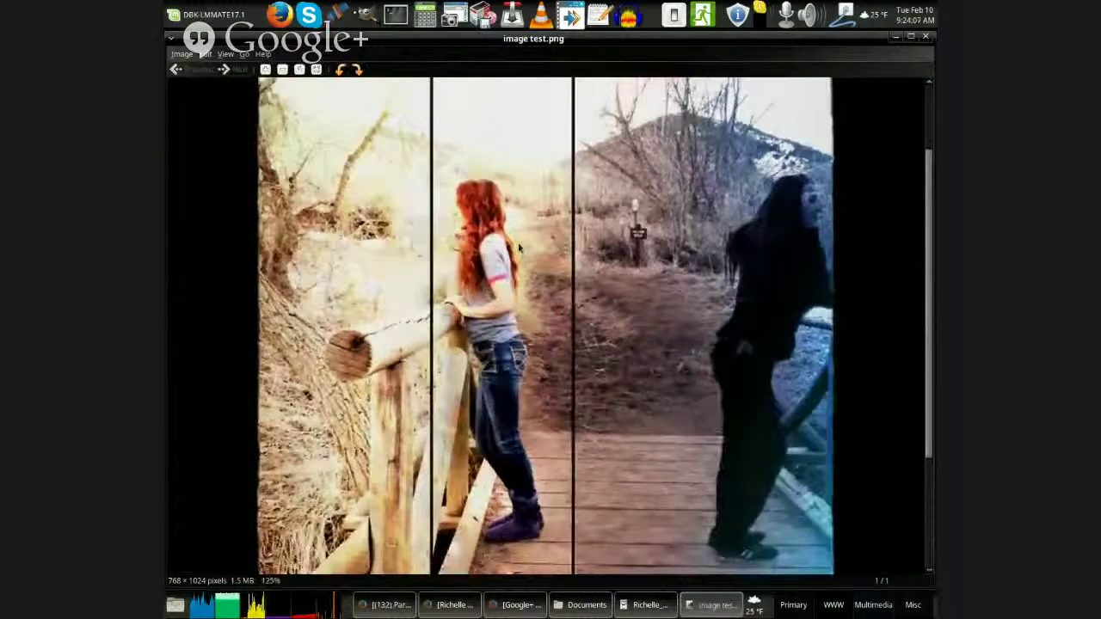
scroll(519, 232, "down", 2)
scroll(525, 249, "up", 2)
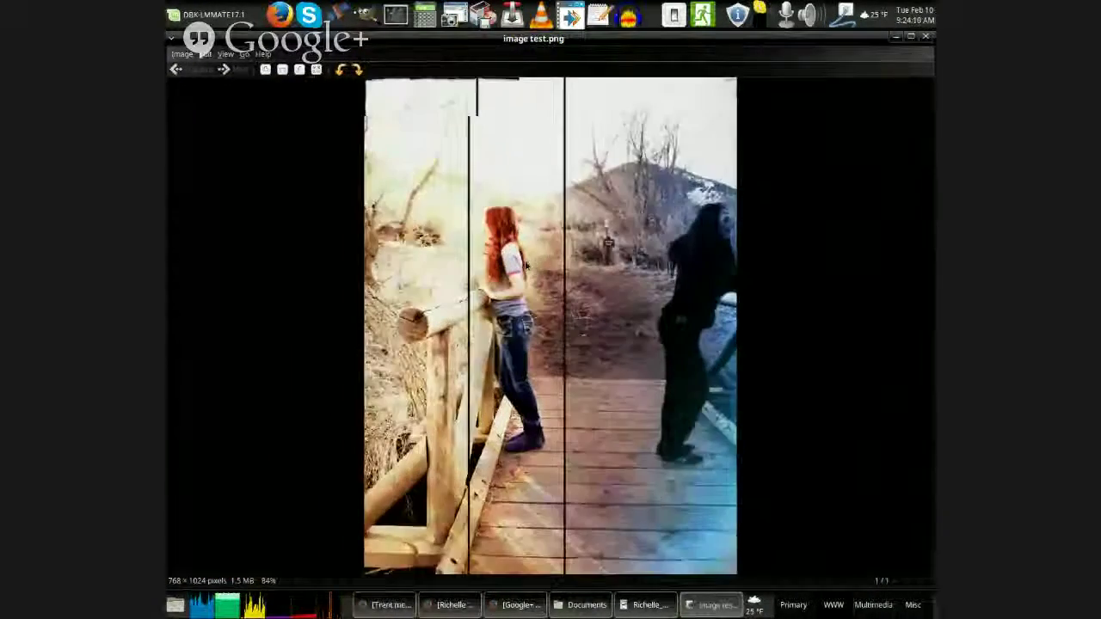
scroll(529, 267, "down", 2)
scroll(533, 249, "up", 2)
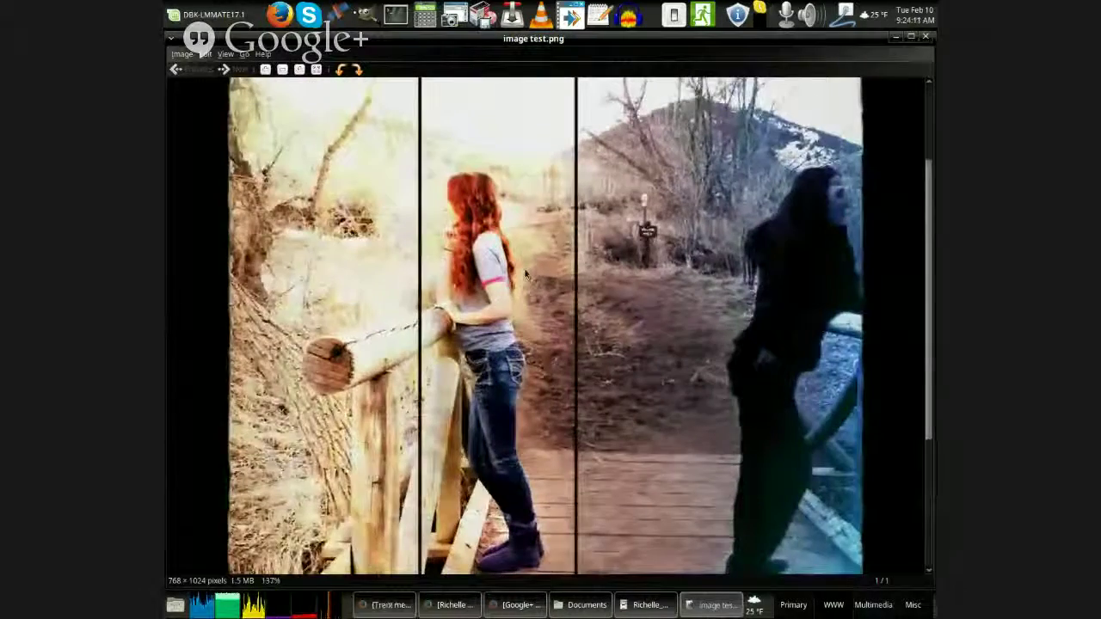
scroll(526, 274, "up", 1)
scroll(526, 274, "down", 3)
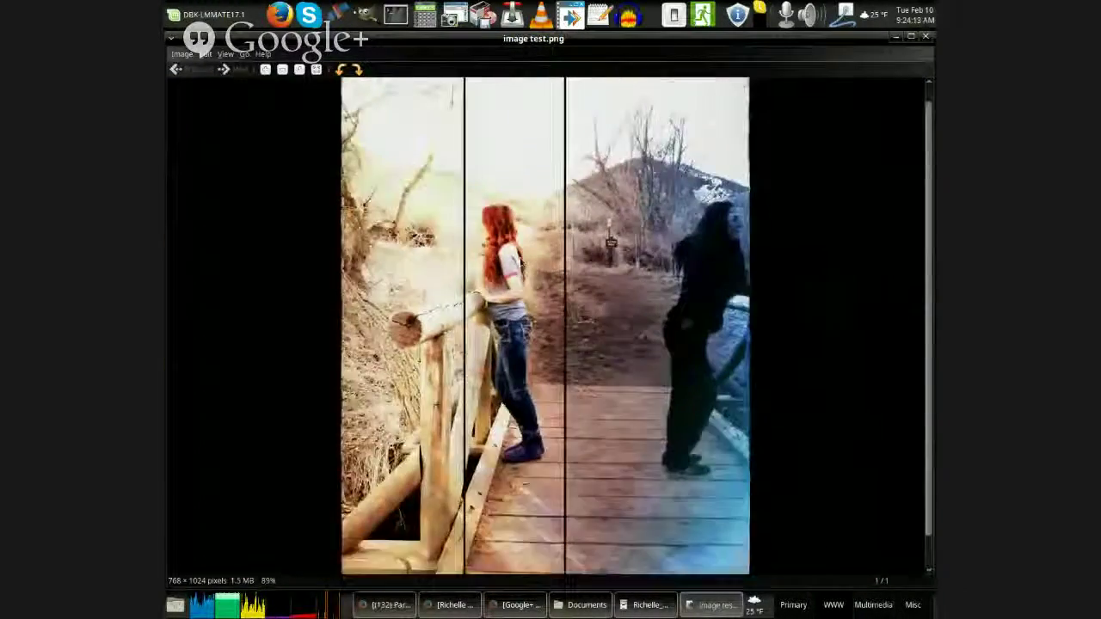
Close the image viewer, then reopen the profile PDF briefly and close it again
left_click(926, 38)
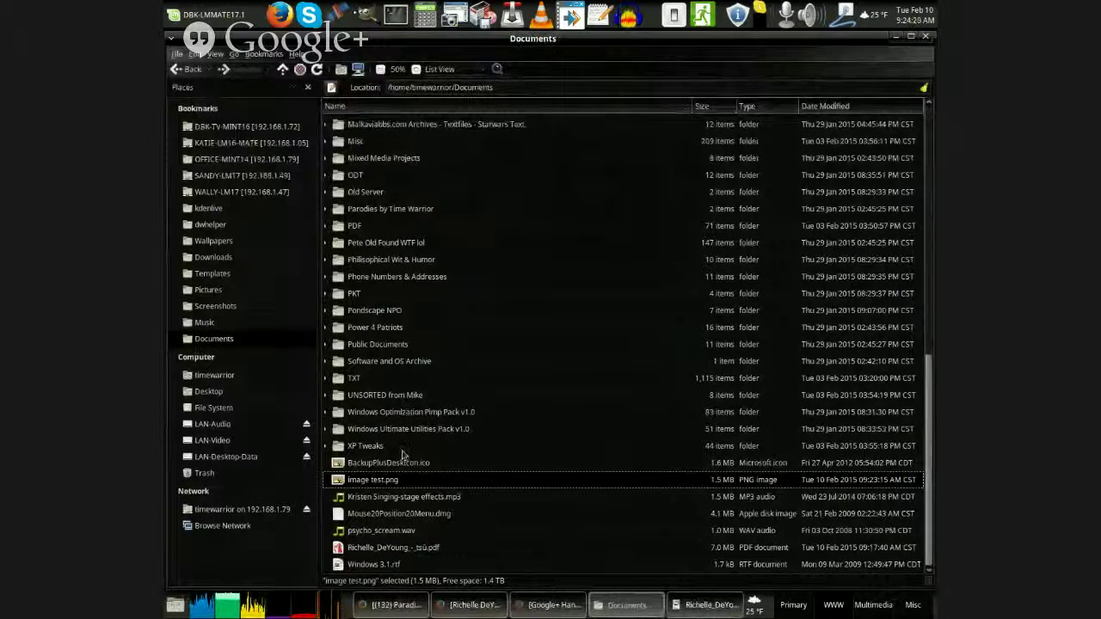
double_click(394, 547)
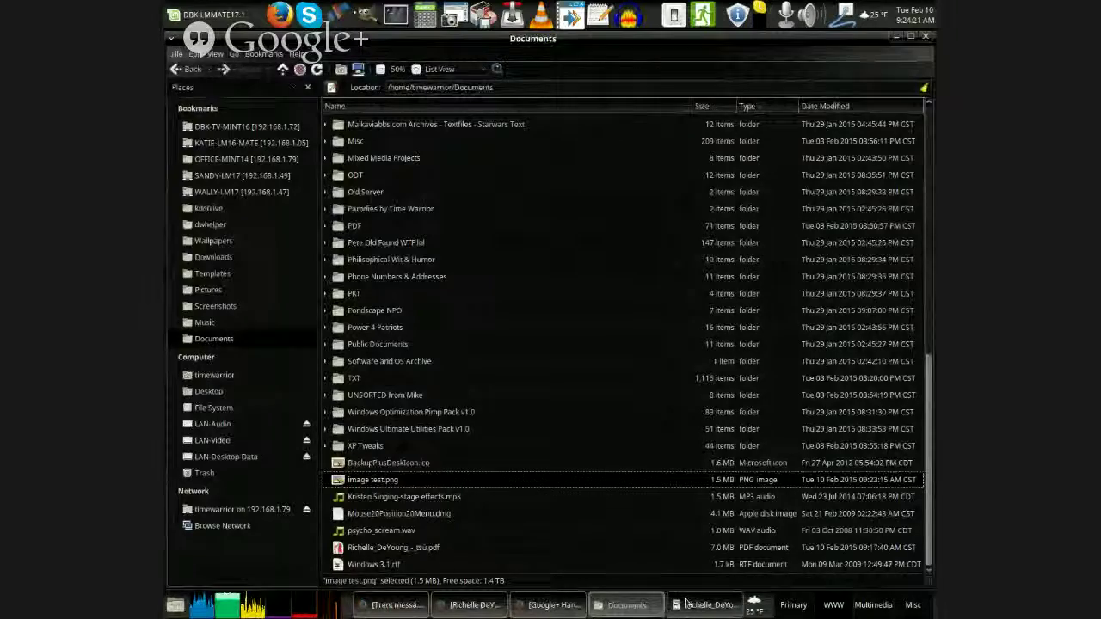
scroll(779, 301, "down", 10)
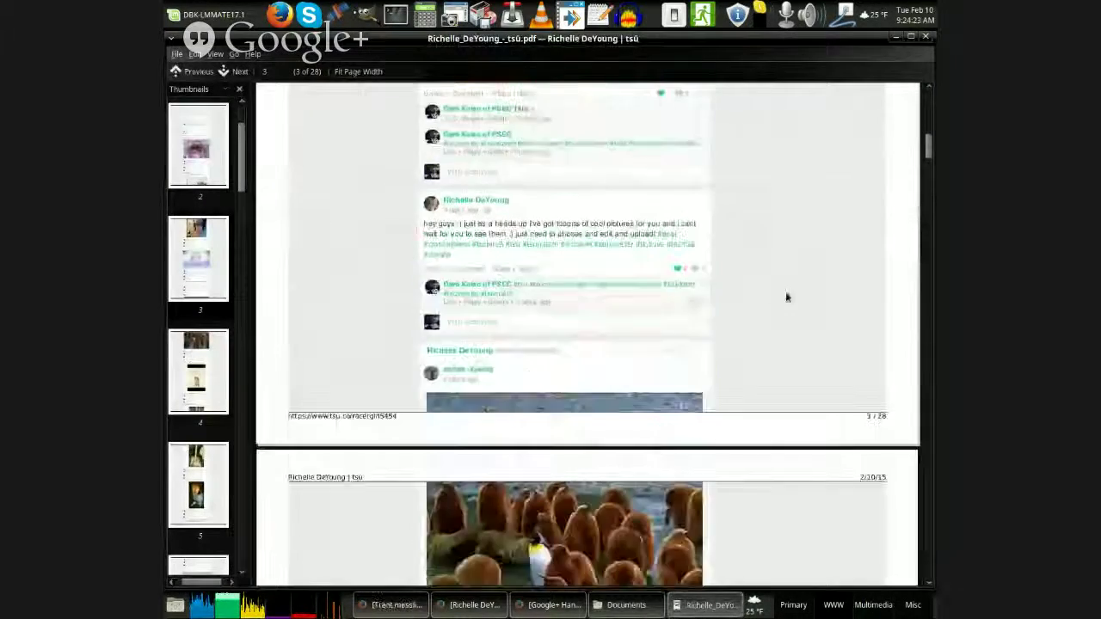
key("ctrl+w")
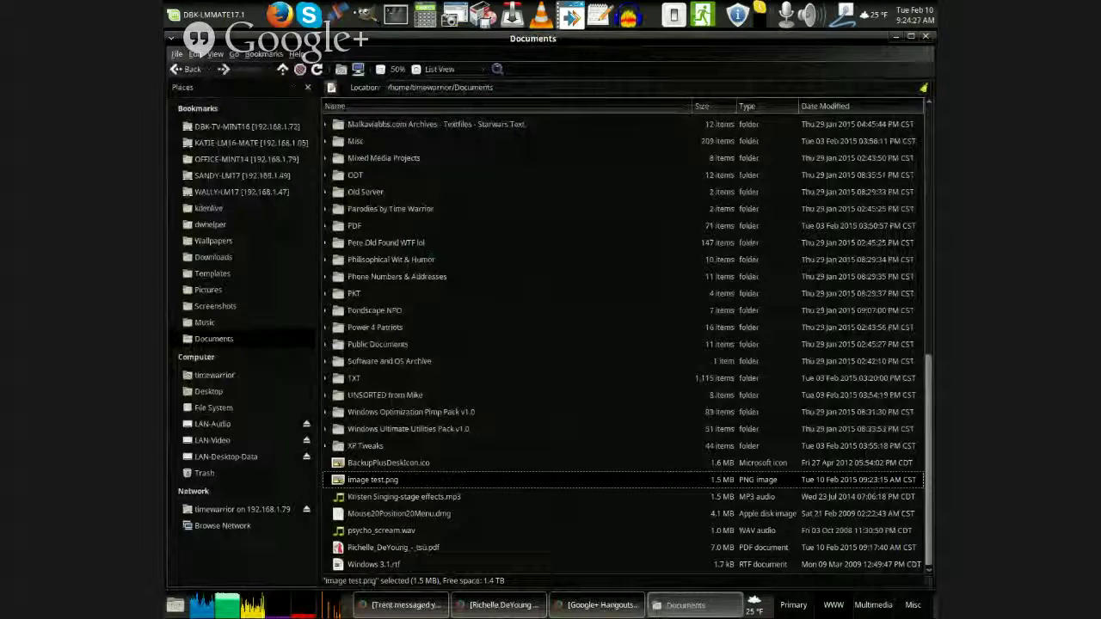
Delete the profile PDF and image test.png from Documents, then close the folder window
left_click(395, 547)
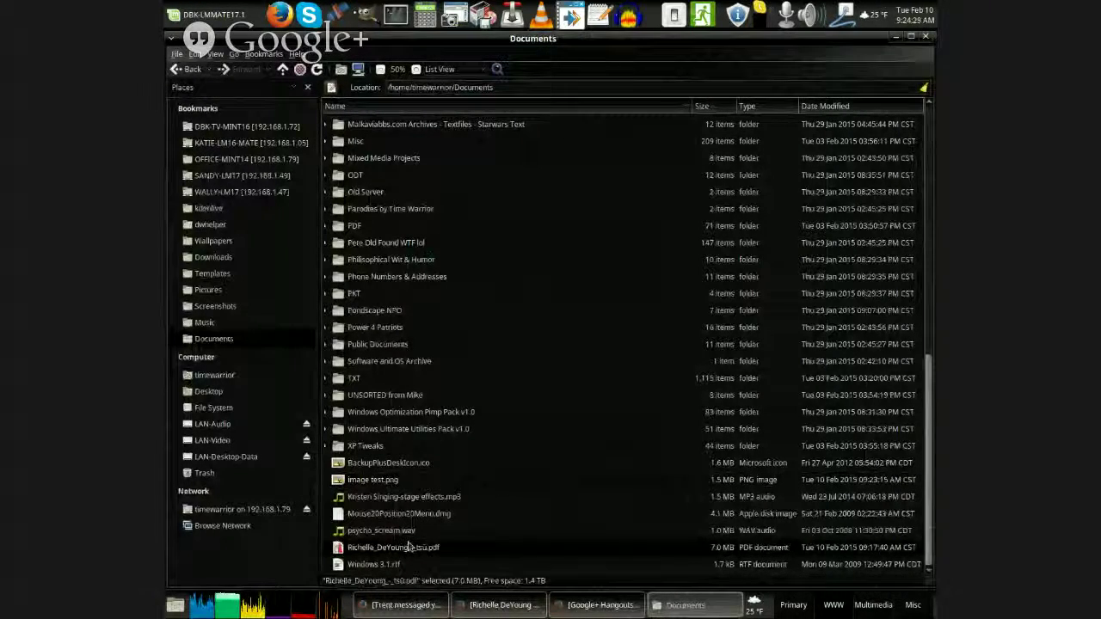
left_click(389, 482, "ctrl")
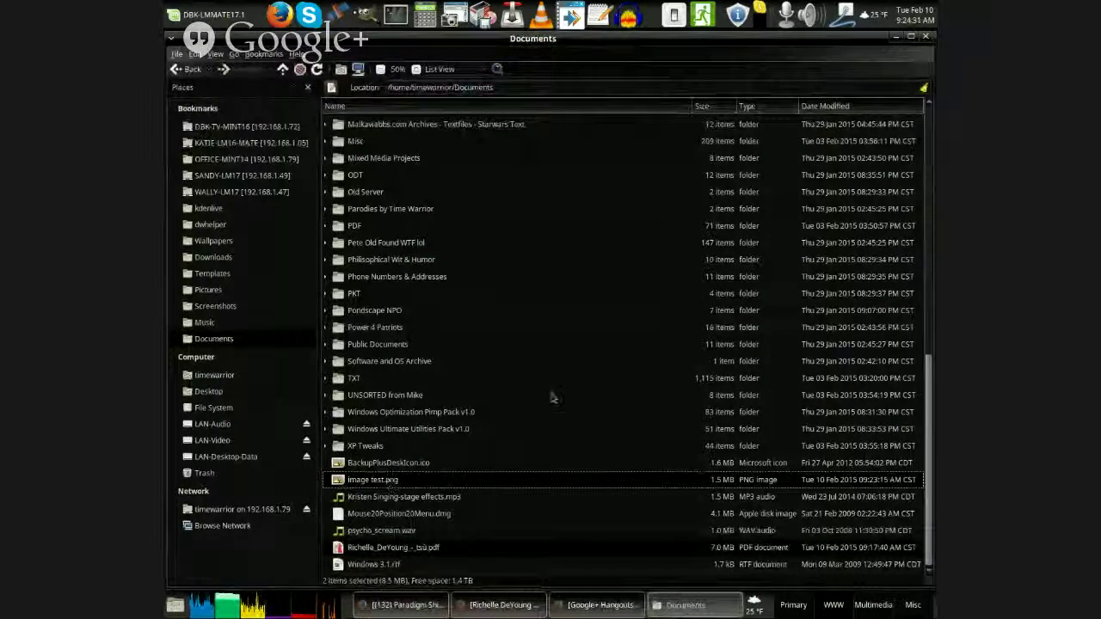
key("Delete")
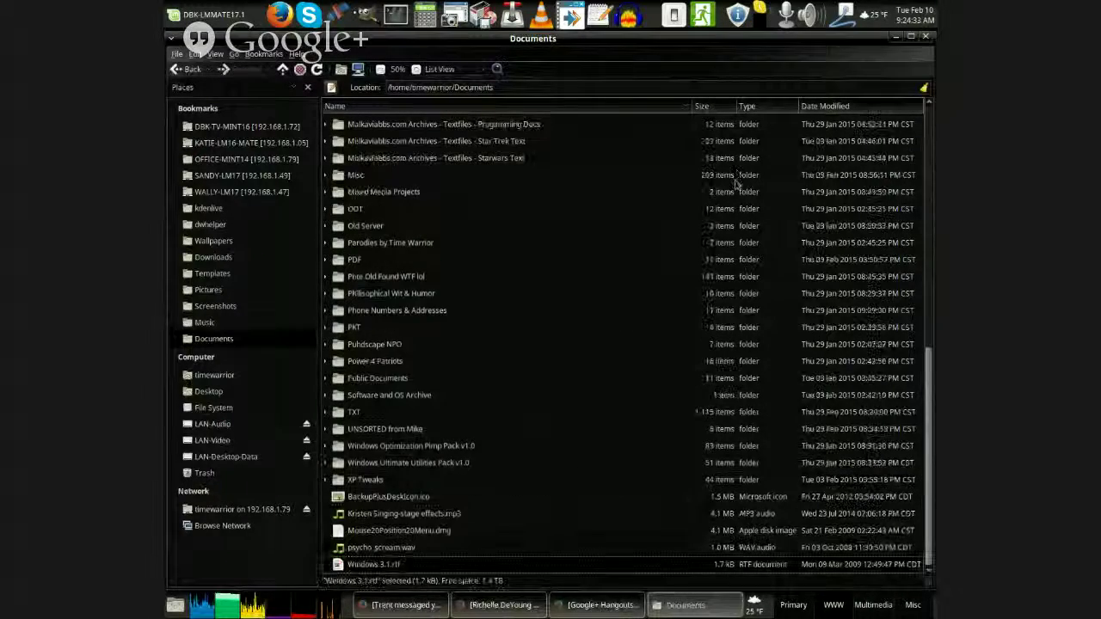
left_click(925, 36)
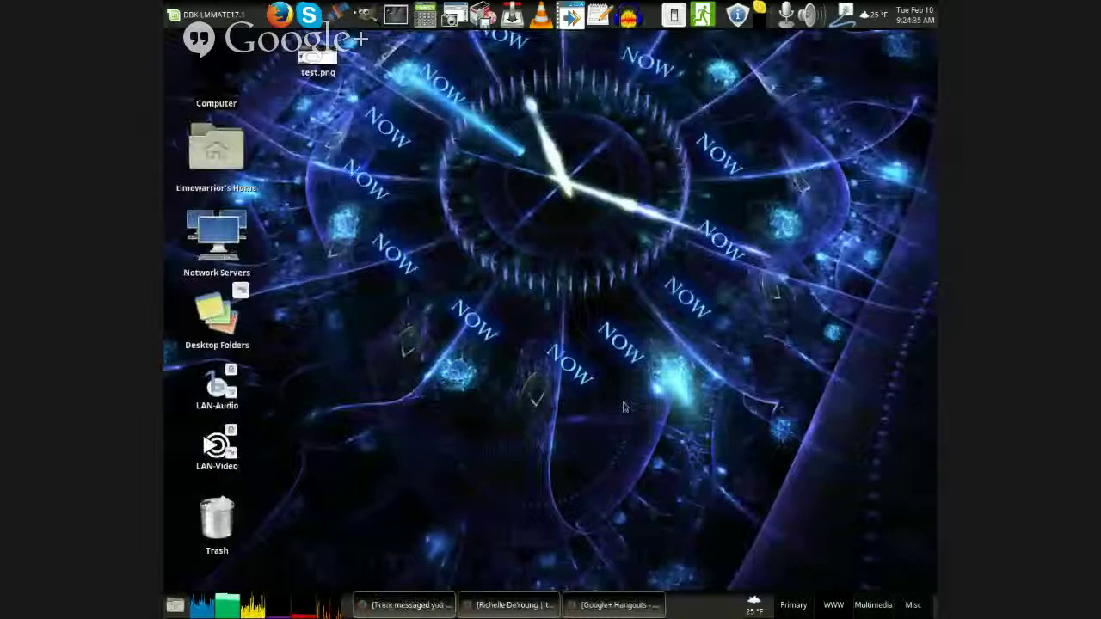
Back in Firefox, replace the Print pages to Pdf add-on tab with the Google homepage
left_click(512, 604)
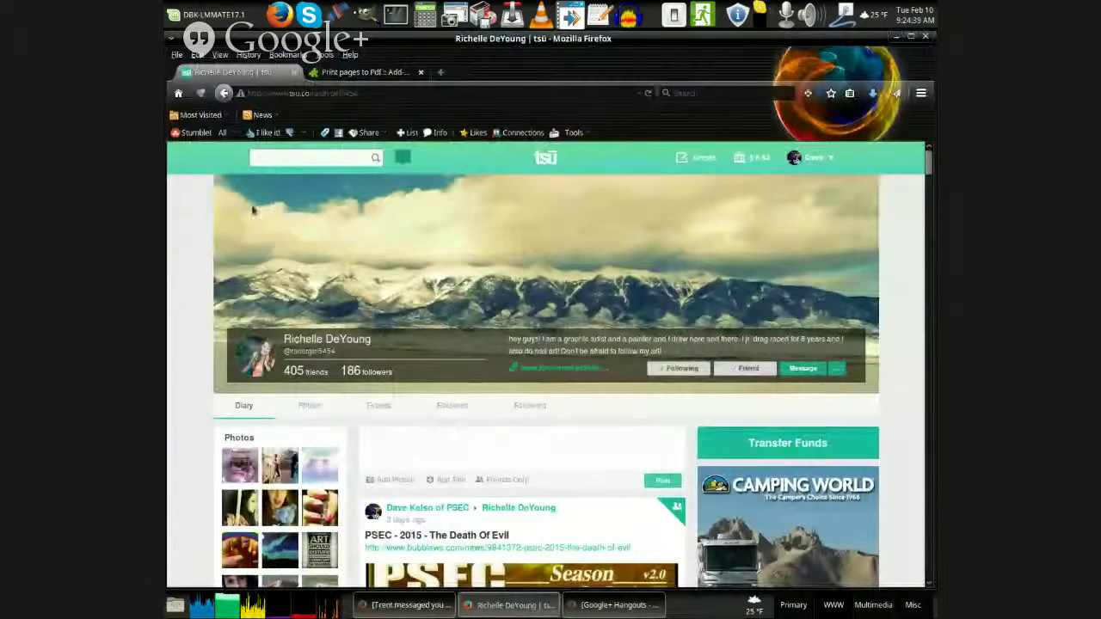
left_click(357, 73)
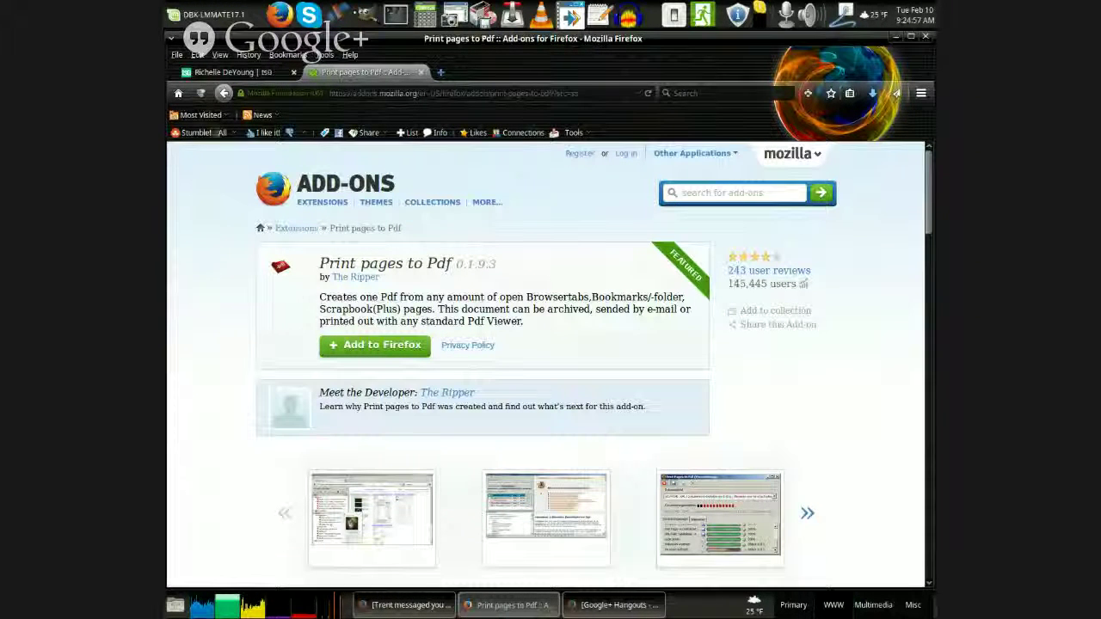
left_click(178, 94)
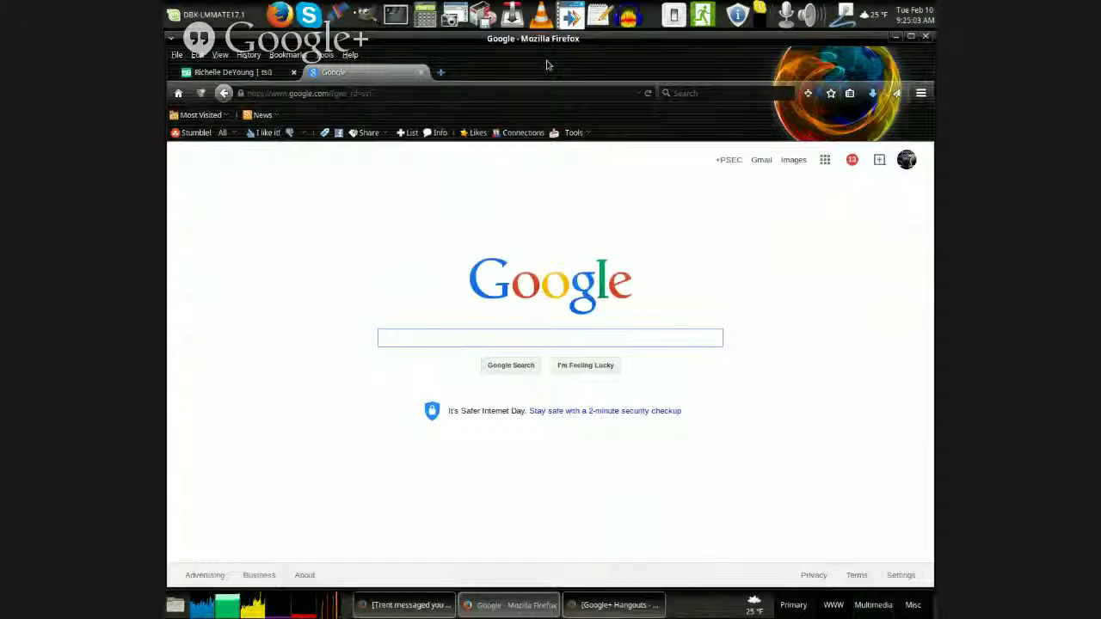
Search Google for 'download firefox', then close the results tab
type("downloa")
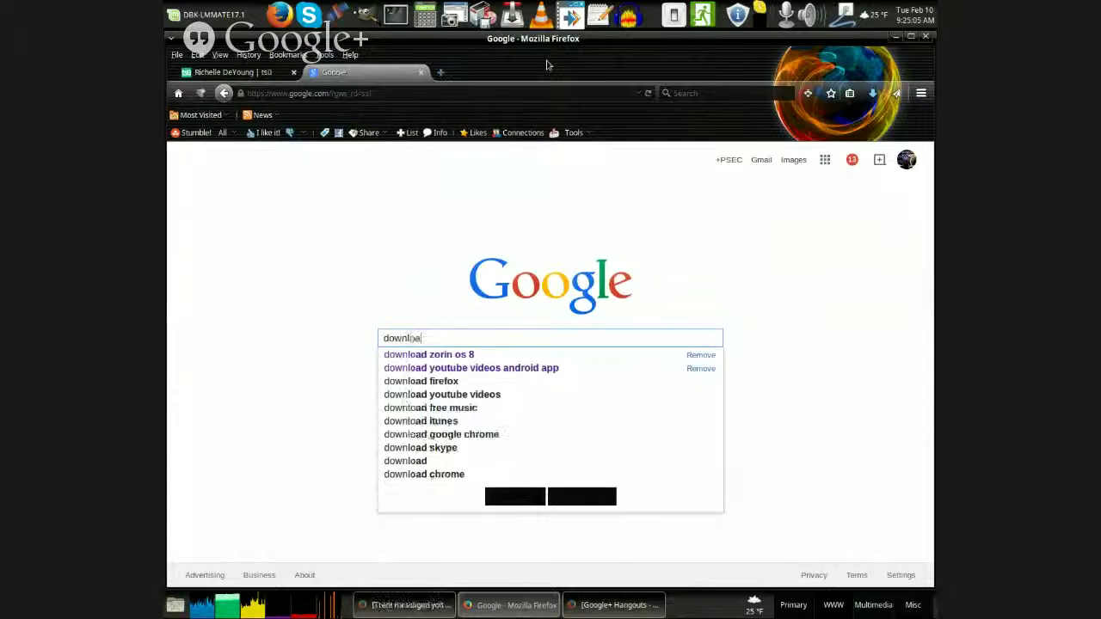
type("d firefox")
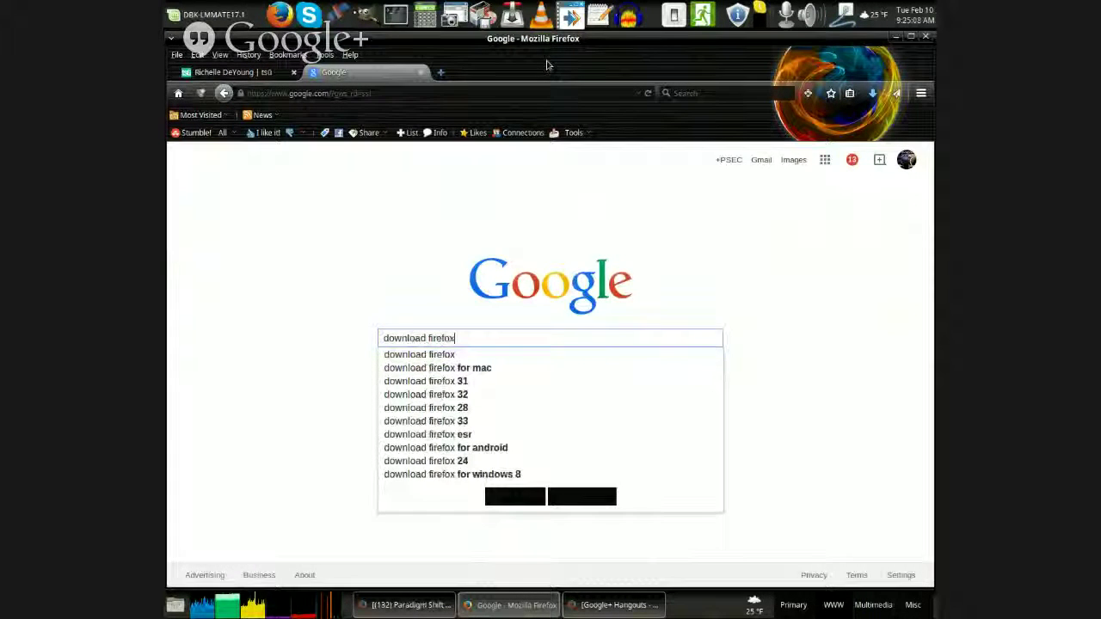
key("Return")
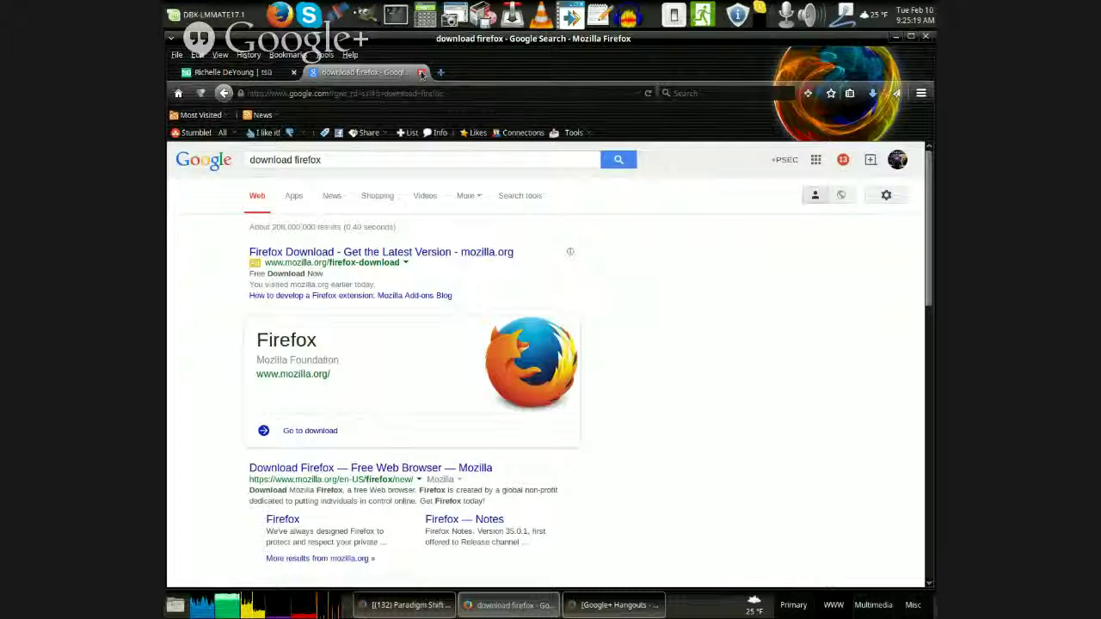
left_click(420, 72)
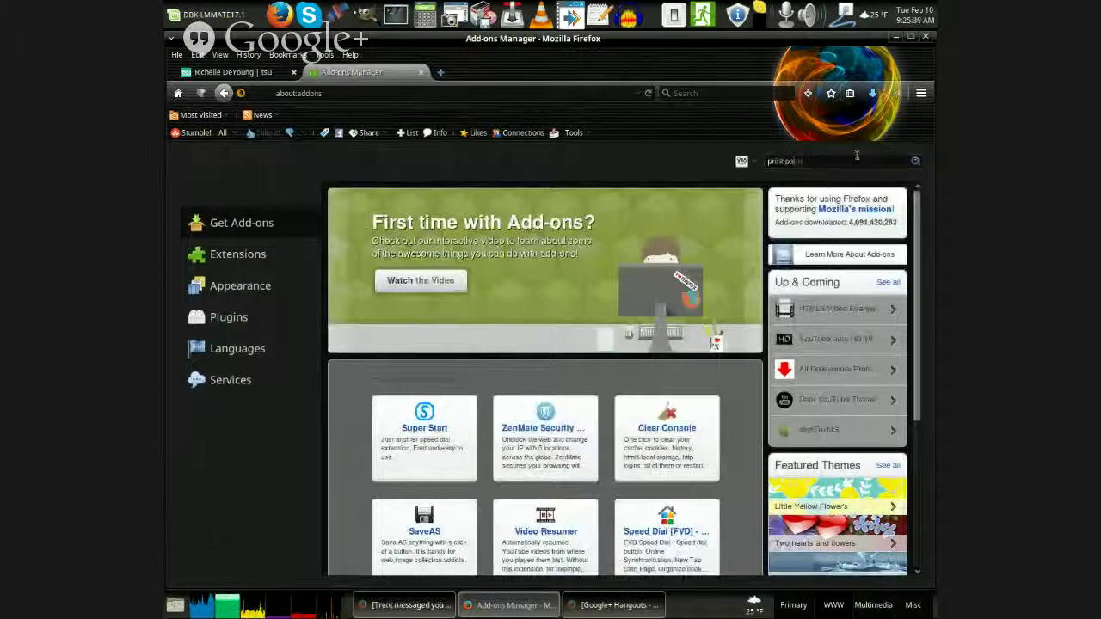
Clear the 'print pages to pdf' search and scroll Extensions to Print pages to PDF 0.1.9.3
type(" to pdf")
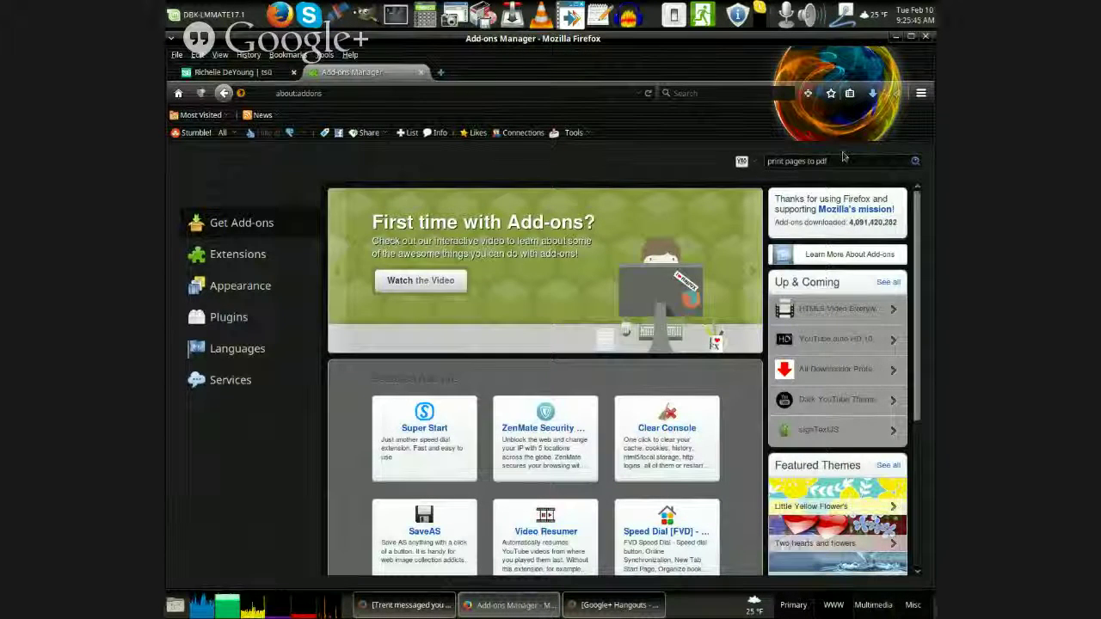
key("Escape")
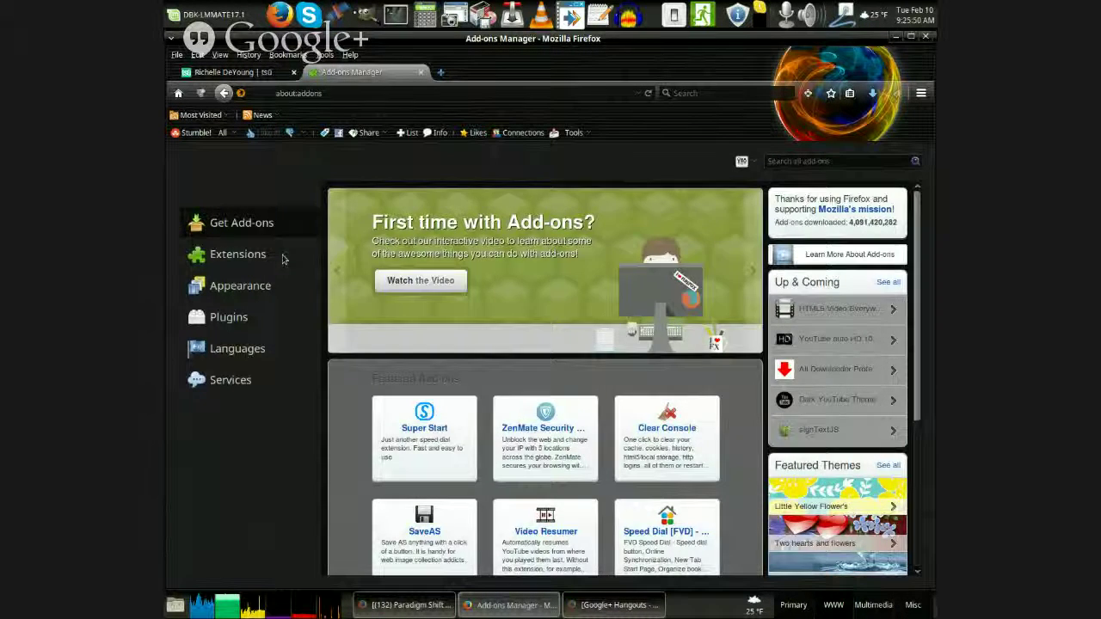
left_click(284, 258)
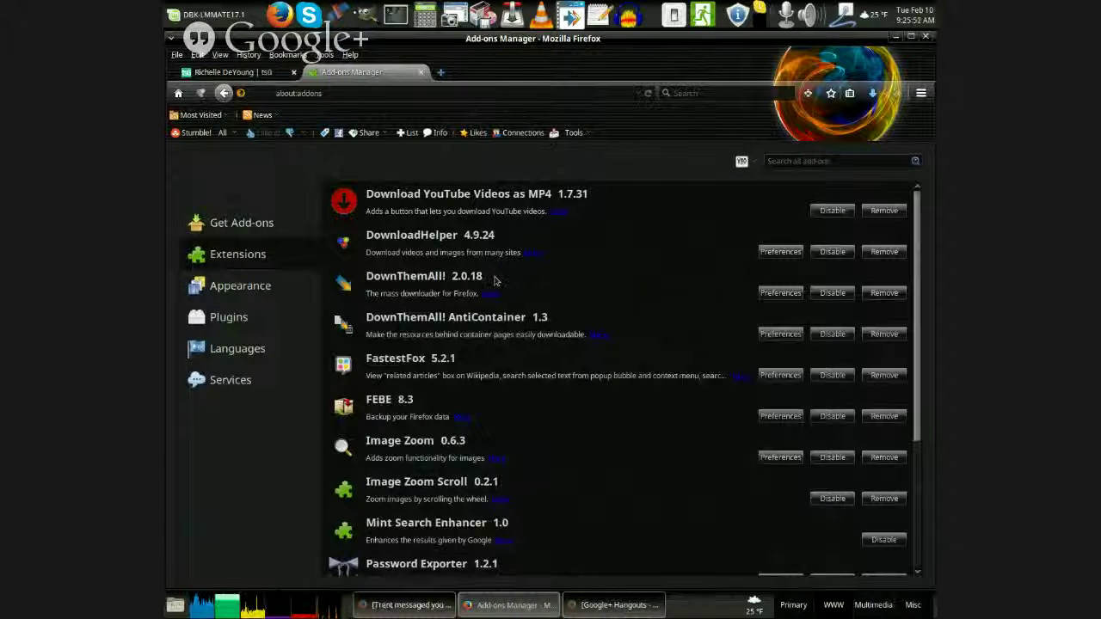
scroll(511, 267, "down", 3)
scroll(510, 266, "down", 1)
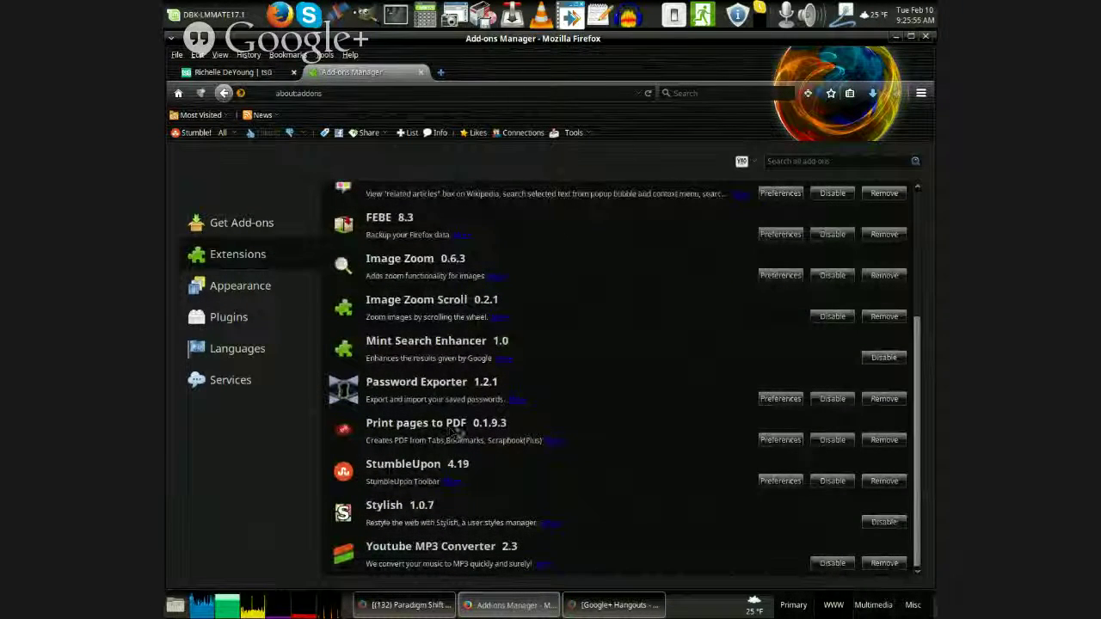
left_click(780, 440)
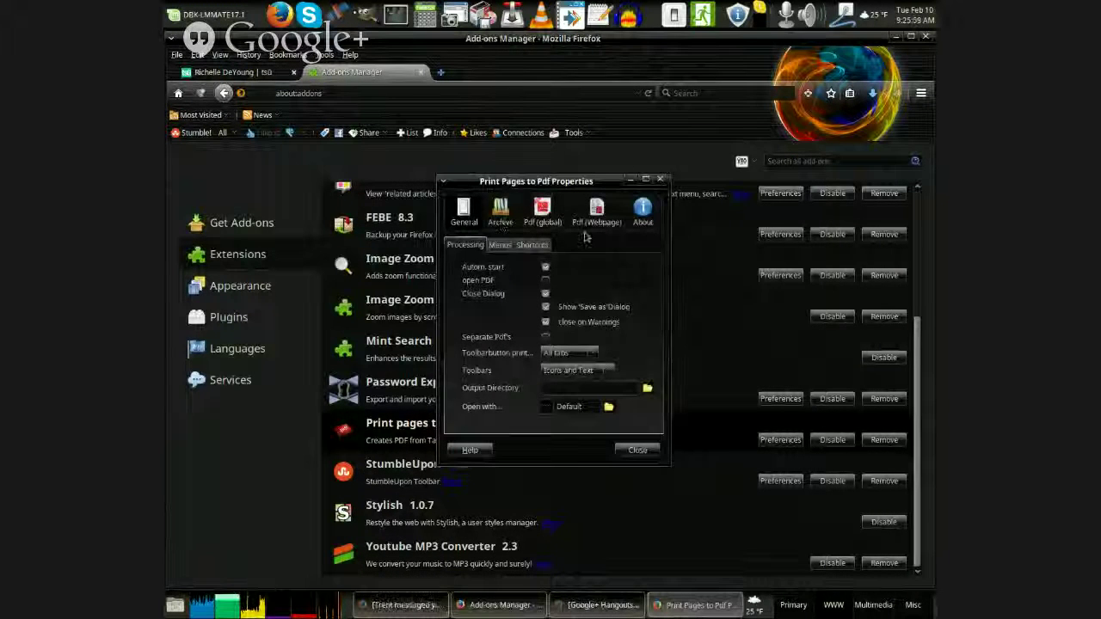
left_click(502, 245)
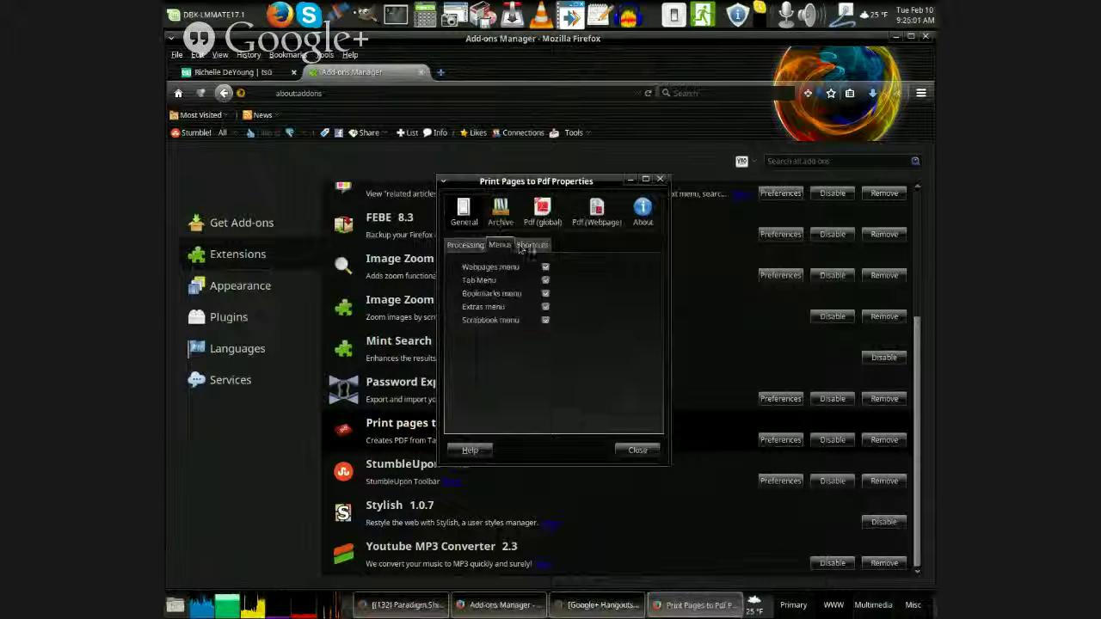
left_click(521, 246)
left_click(465, 245)
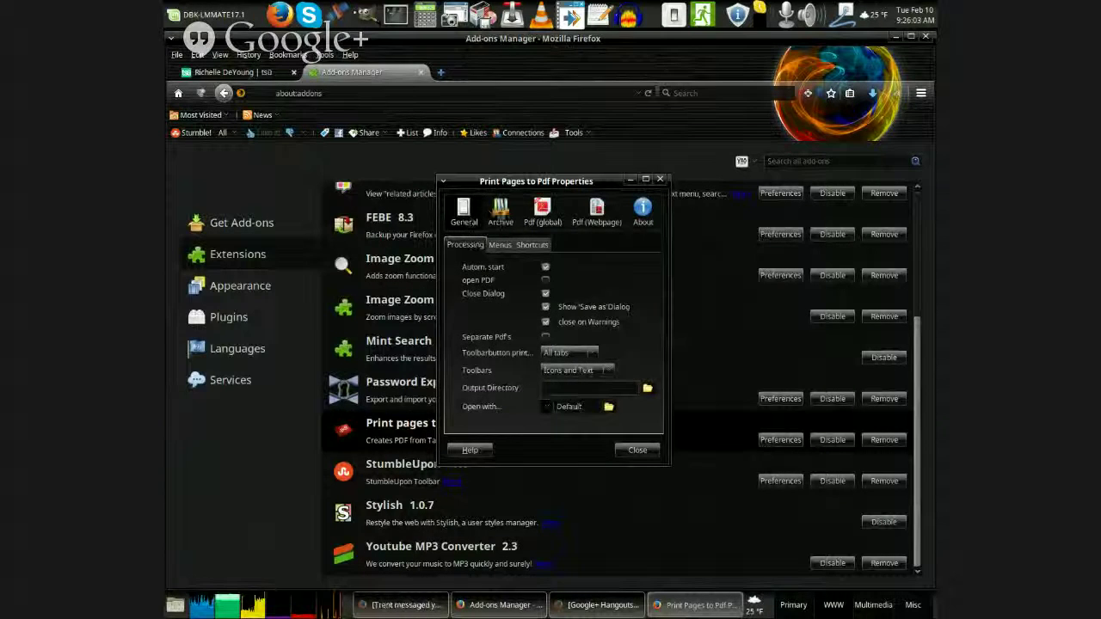
left_click(501, 210)
left_click(541, 210)
left_click(554, 245)
left_click(608, 245)
left_click(486, 246)
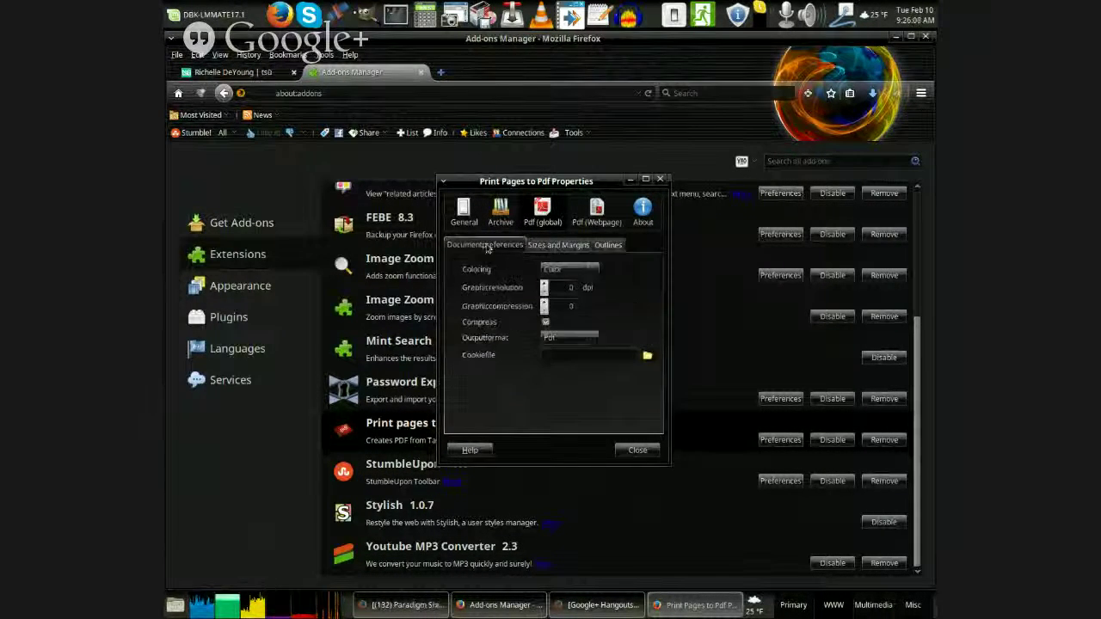
left_click(596, 210)
left_click(503, 245)
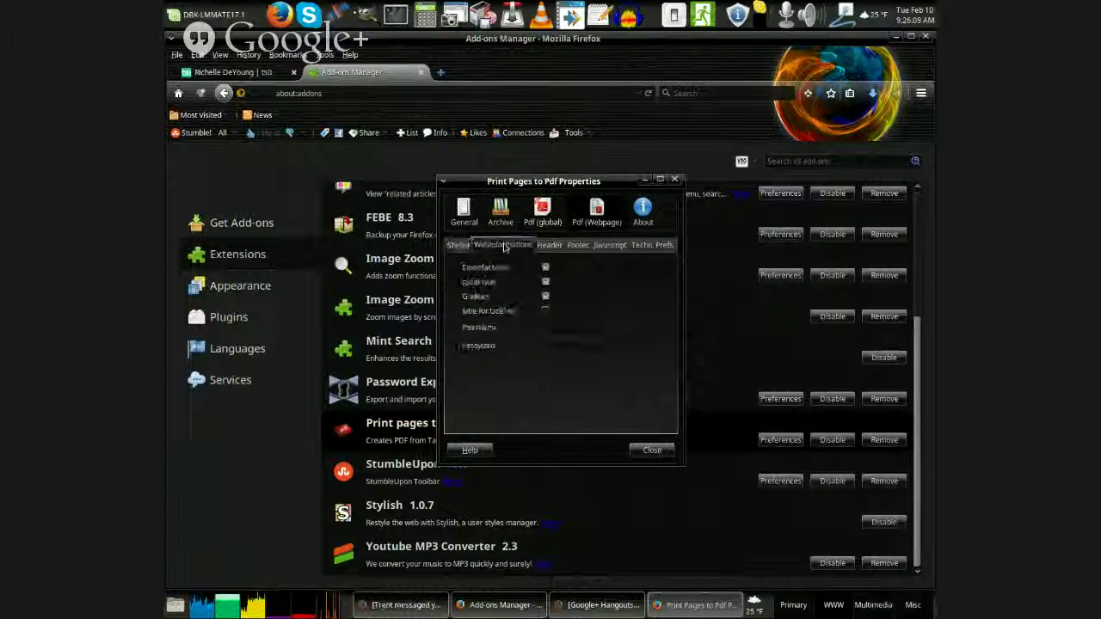
left_click(549, 245)
left_click(577, 245)
left_click(610, 245)
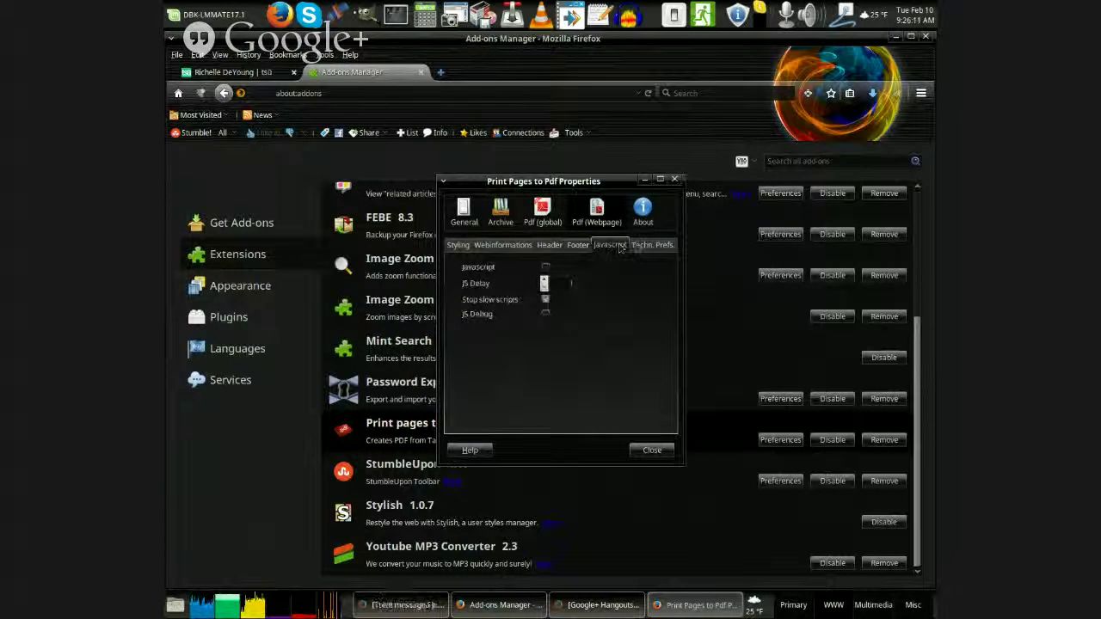
left_click(652, 245)
scroll(654, 247, "up", 5)
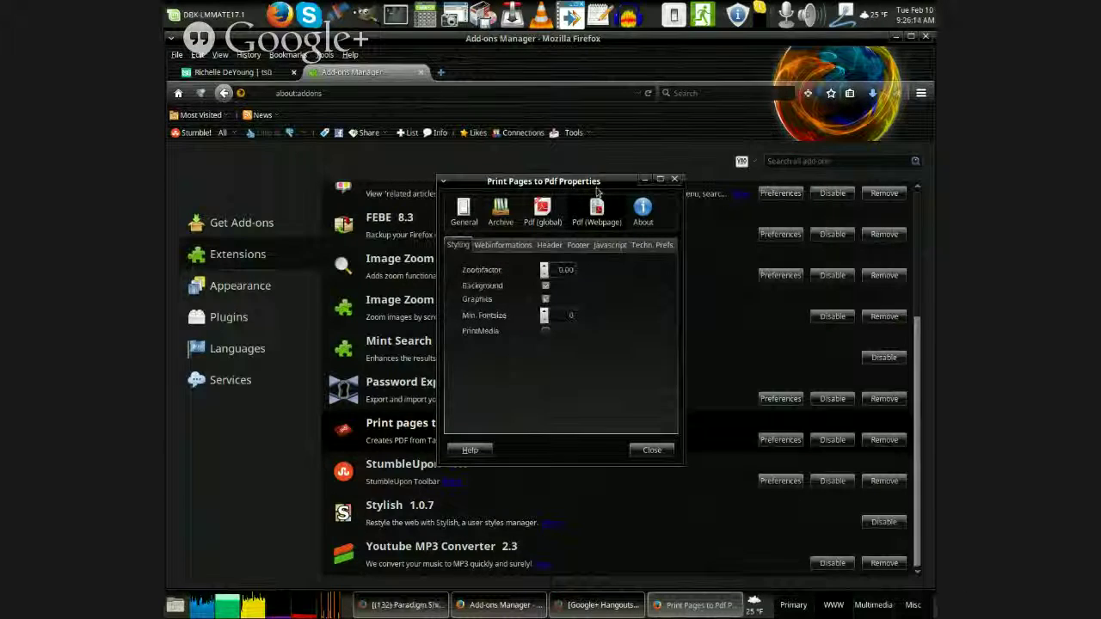
left_click(675, 181)
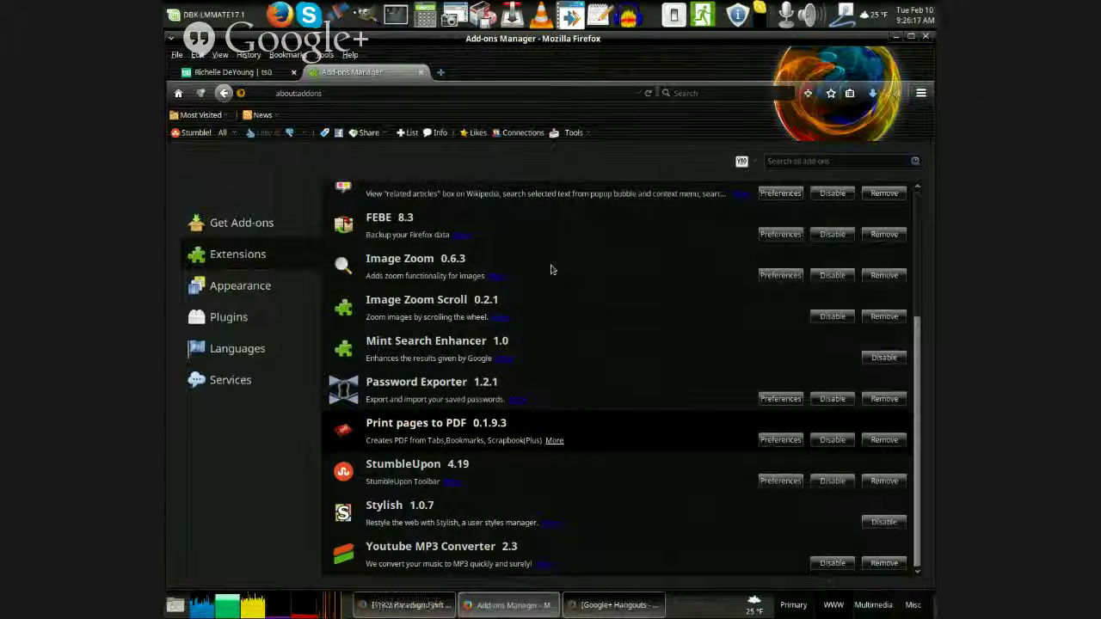
Close the Add-ons Manager, then open the tsū account menu from the member profile page
left_click(420, 73)
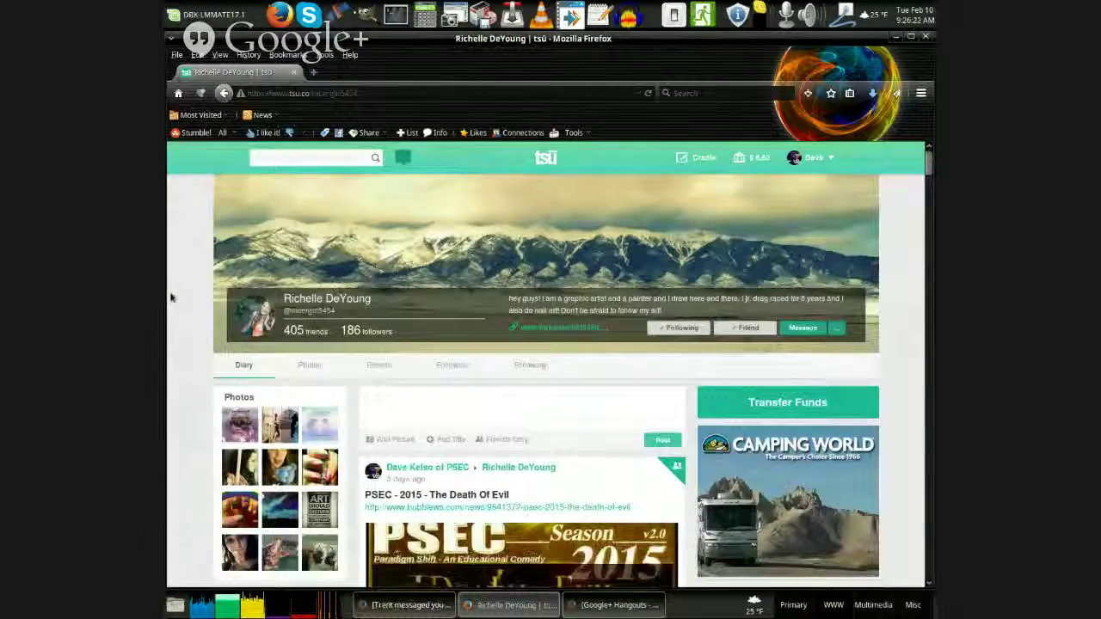
scroll(170, 297, "down", 5)
scroll(181, 303, "up", 4)
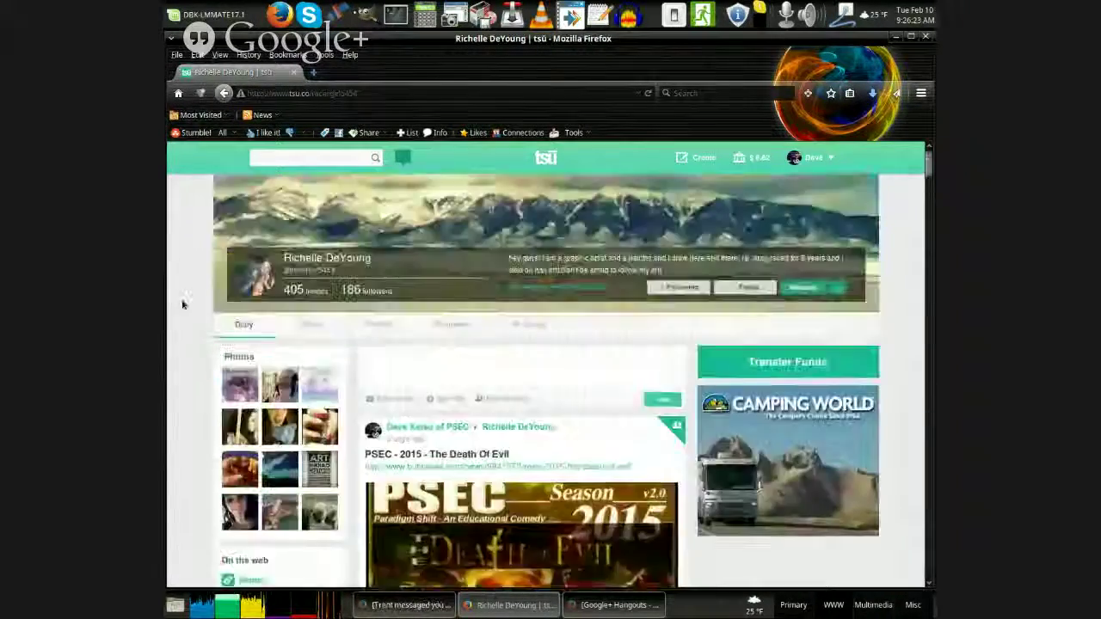
scroll(177, 305, "up", 1)
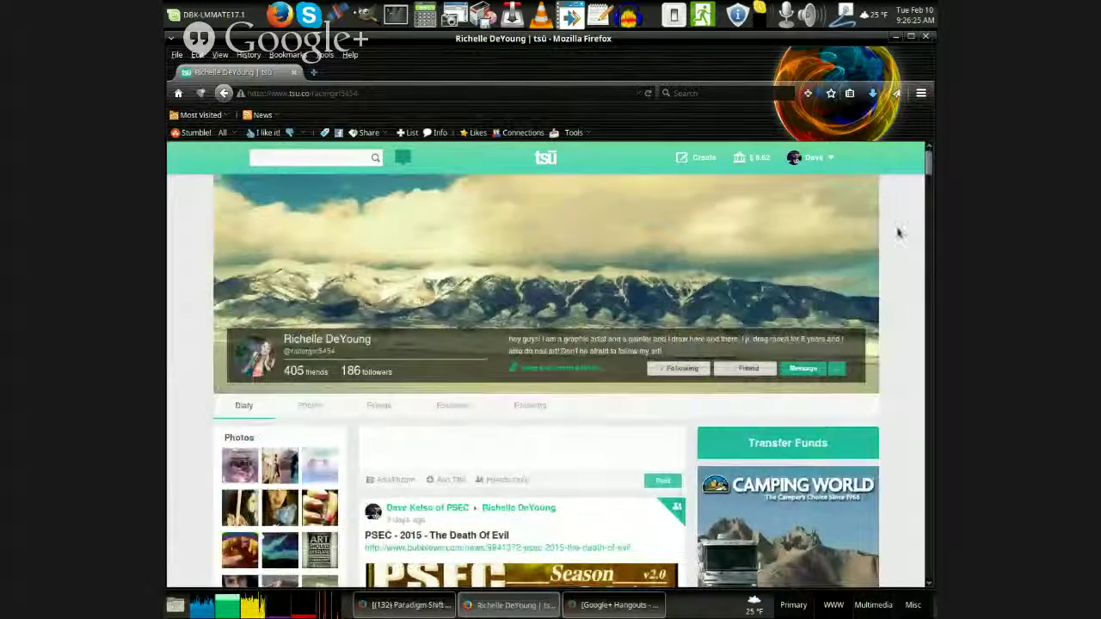
left_click(815, 157)
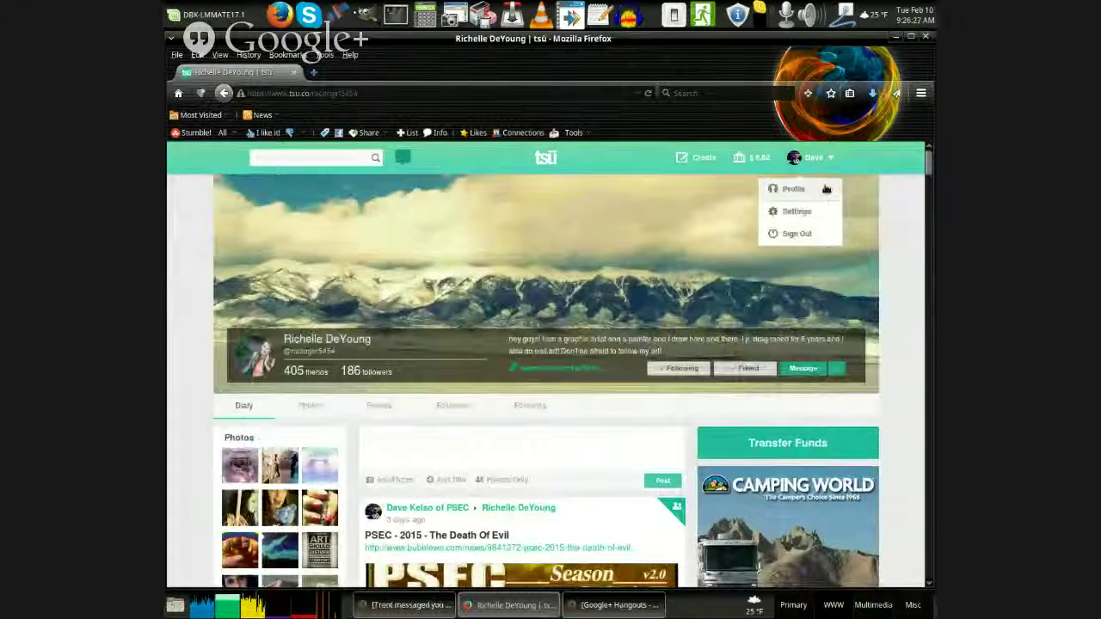